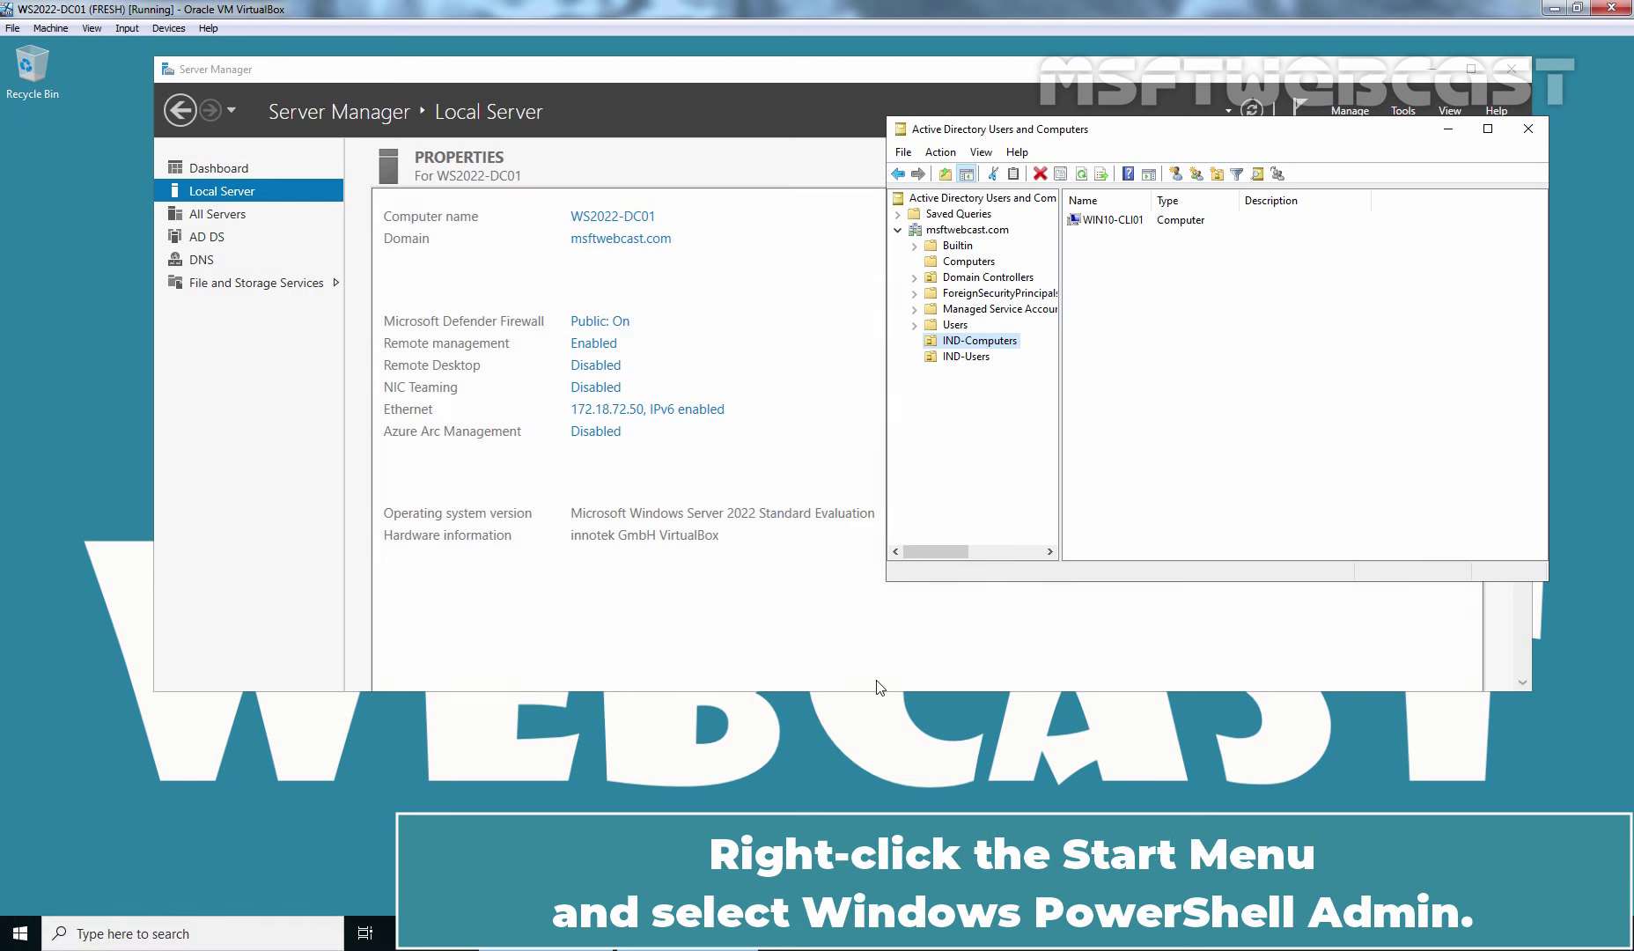
- Open an elevated PowerShell and run gcm -Module LAPS to list the LAPS cmdlets (version 1.0.0.0)
right_click(20, 932)
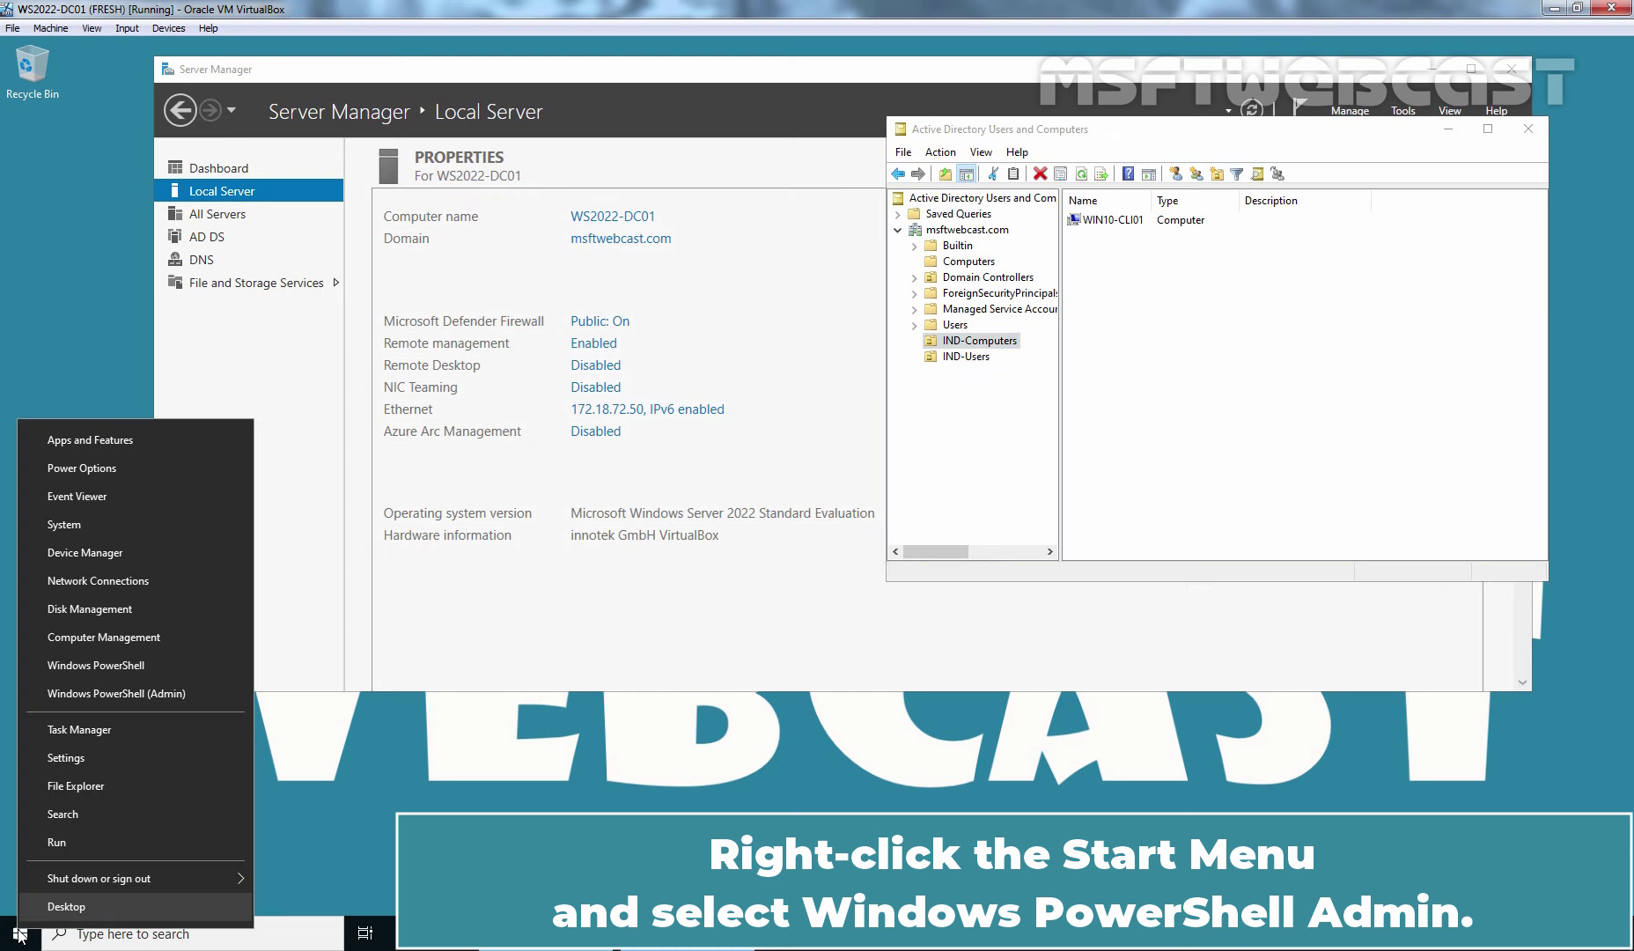
click(119, 695)
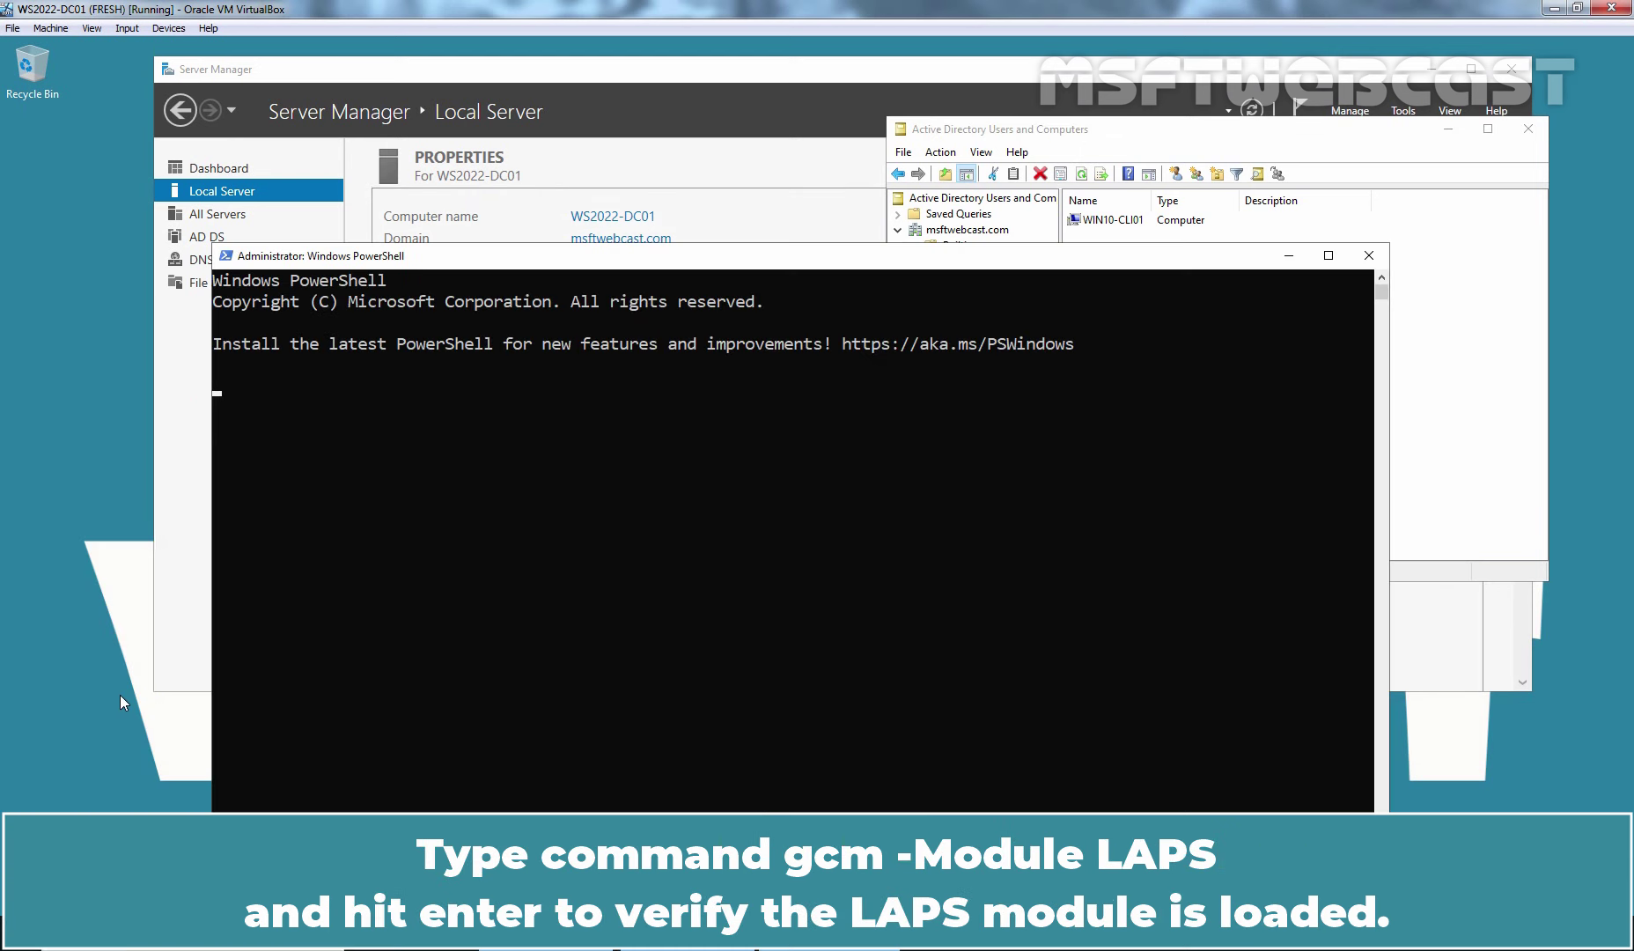
text(gcm -Module LAPS)
key(Return)
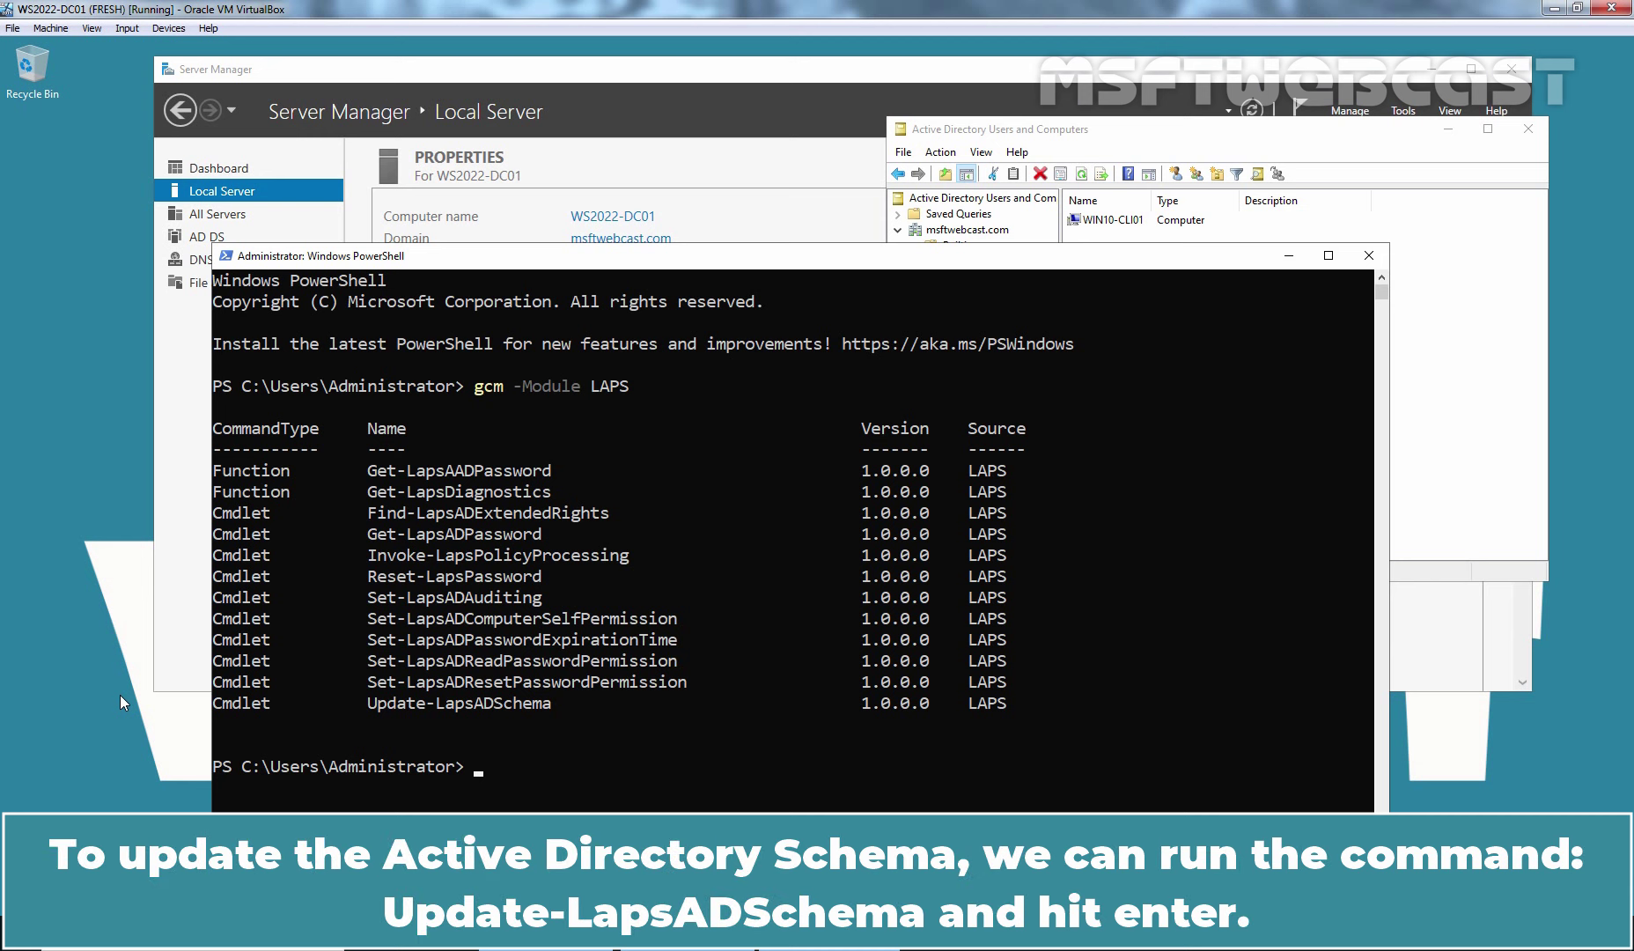
- Run Update-LapsADSchema and answer A (Yes to All) to add the LAPS schema attributes
text(update-lapsad)
key(Tab)
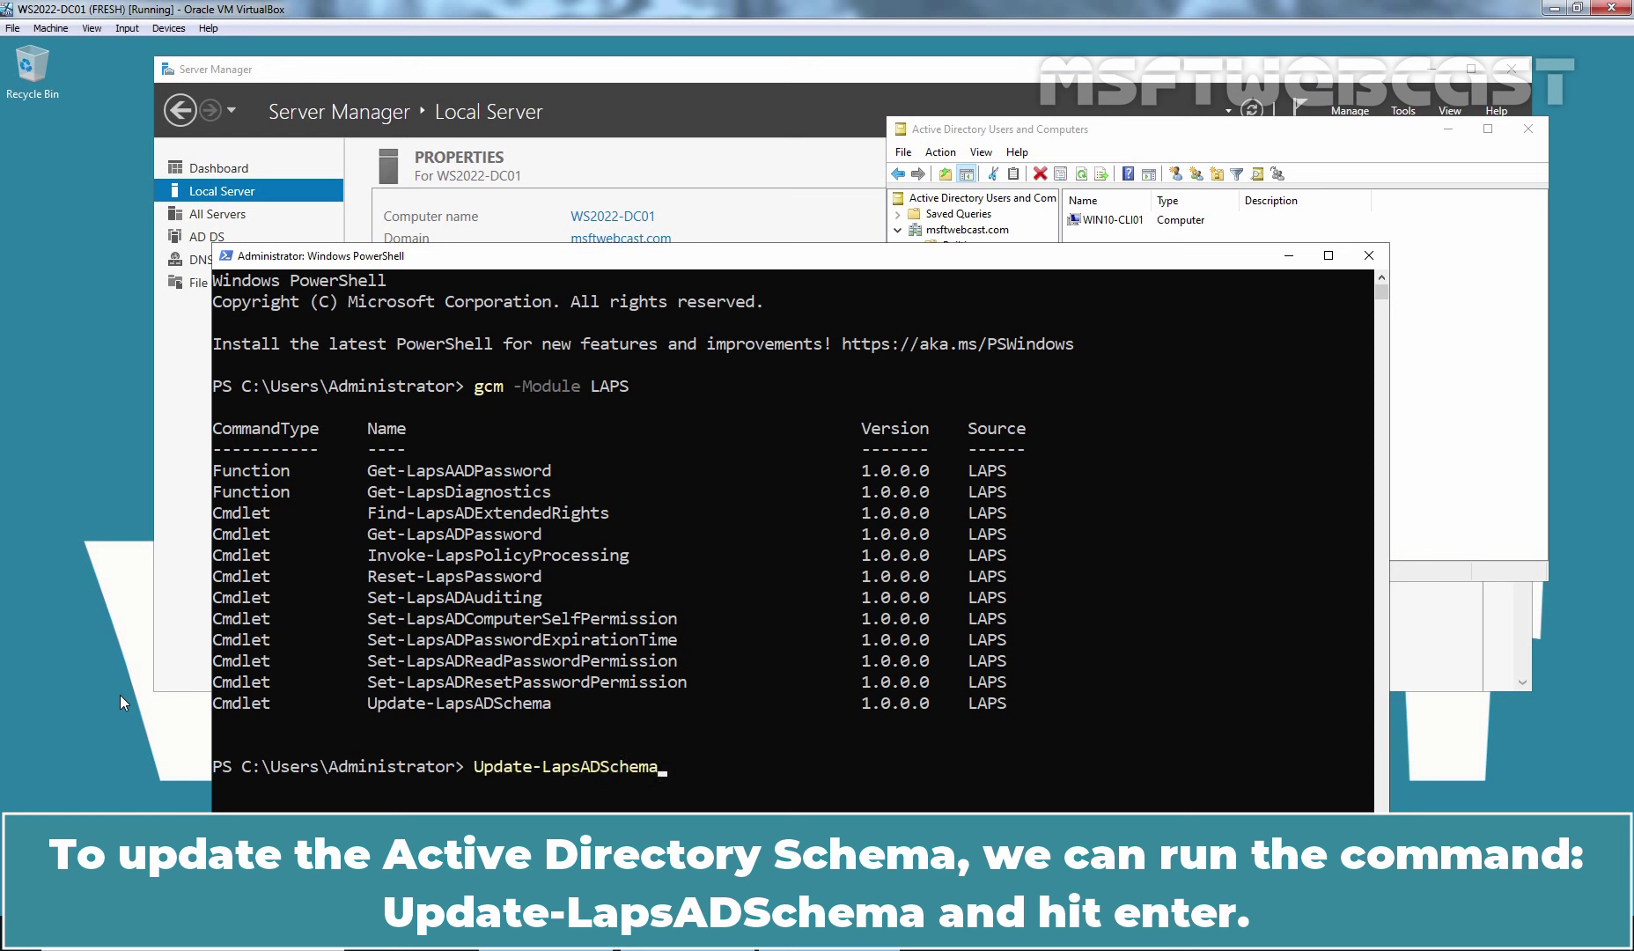
key(Return)
text(A)
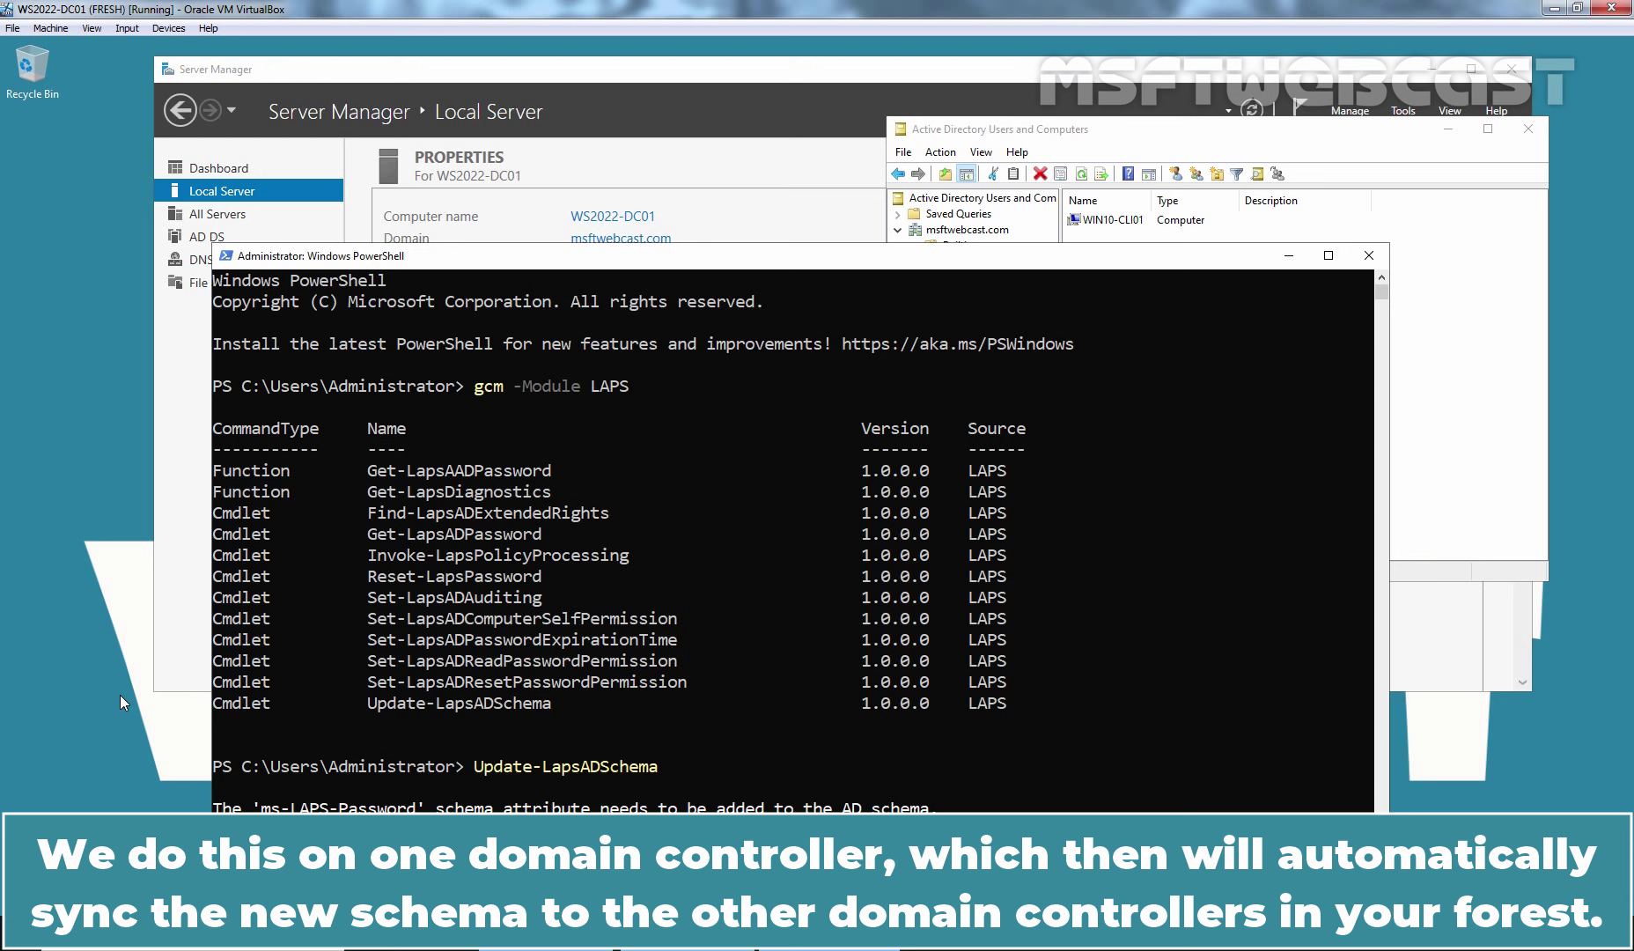
- Clear the console and rerun Update-LapsADSchema -Verbose, confirming all LAPS attributes exist
text(cls)
key(Return)
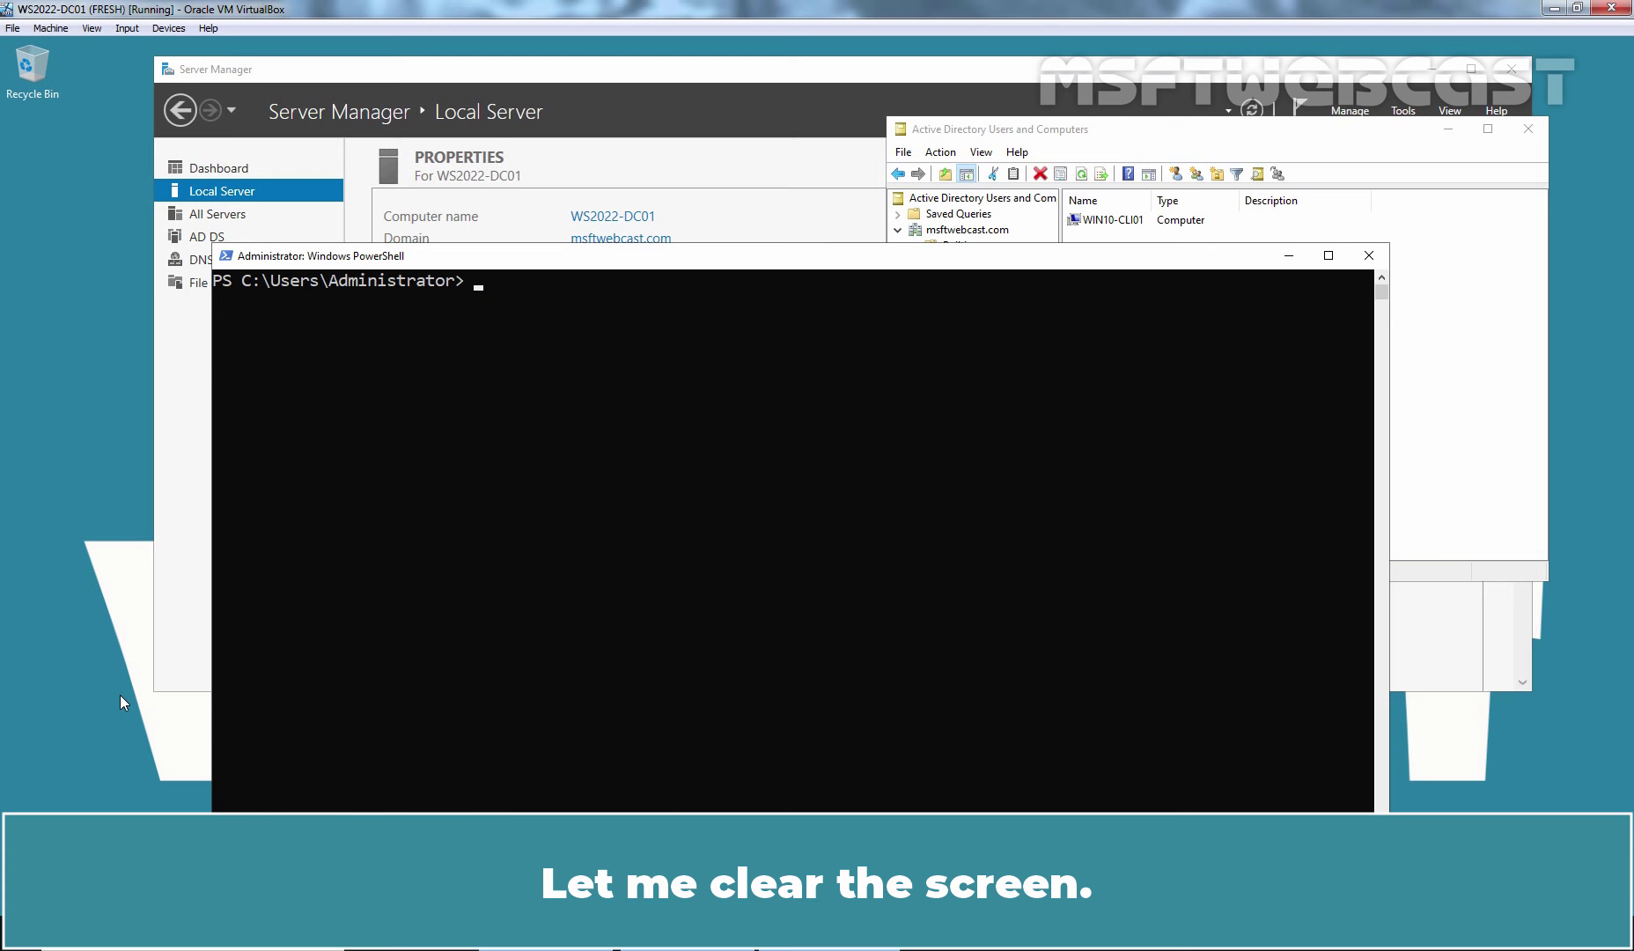
text(Update-LapsADSchema -v)
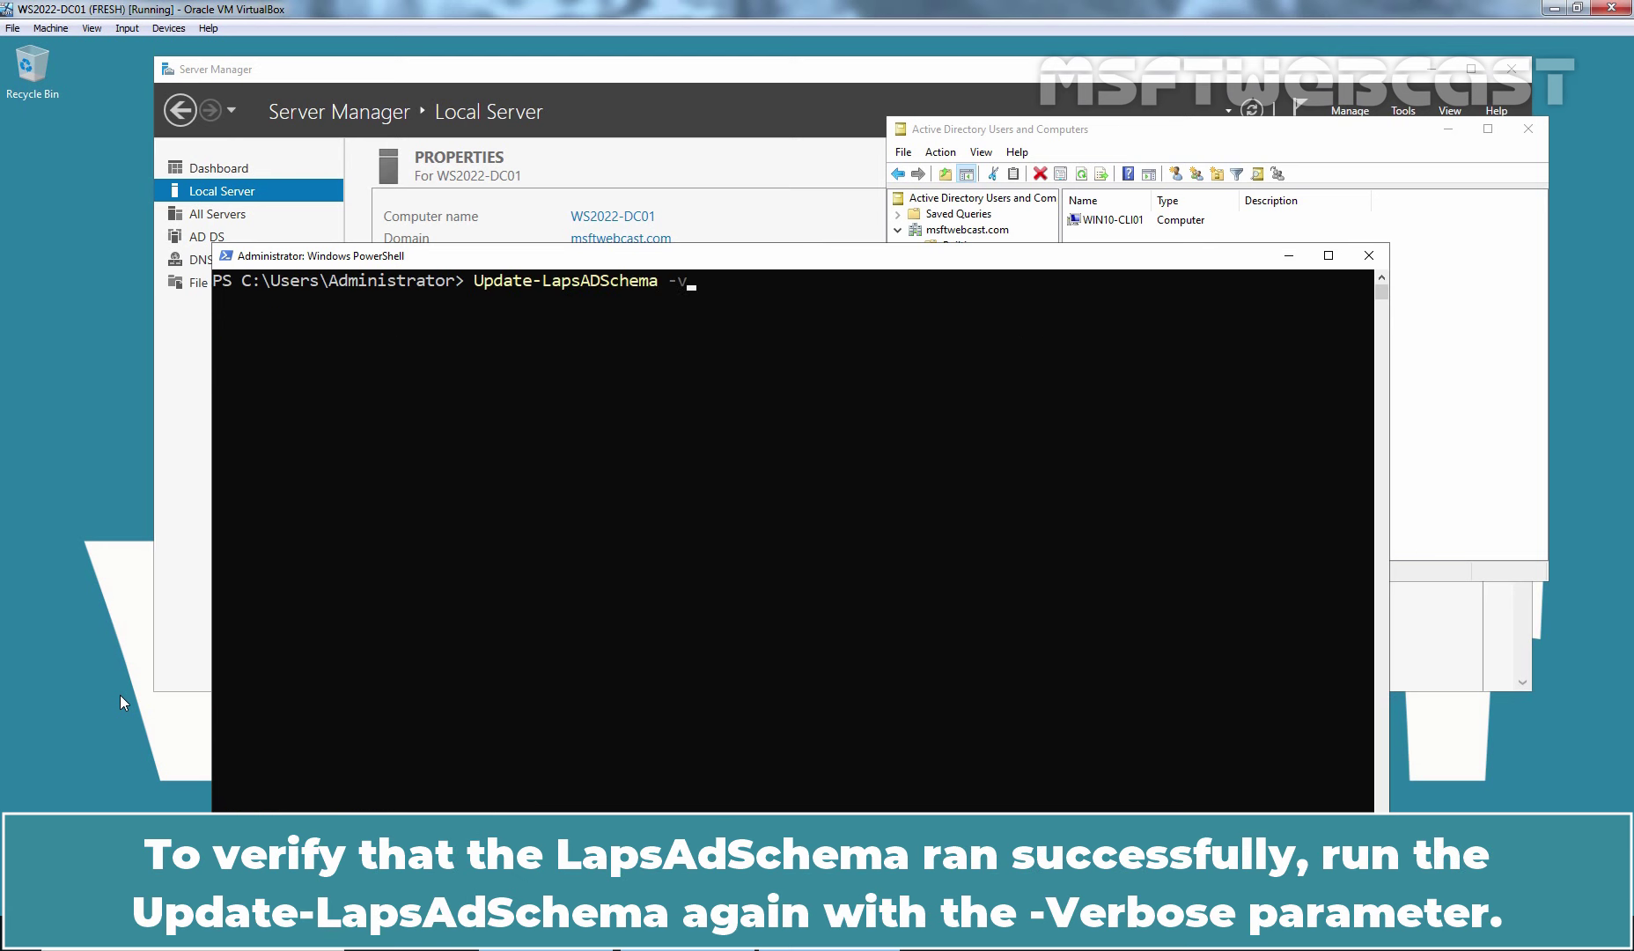
key(Tab)
key(Return)
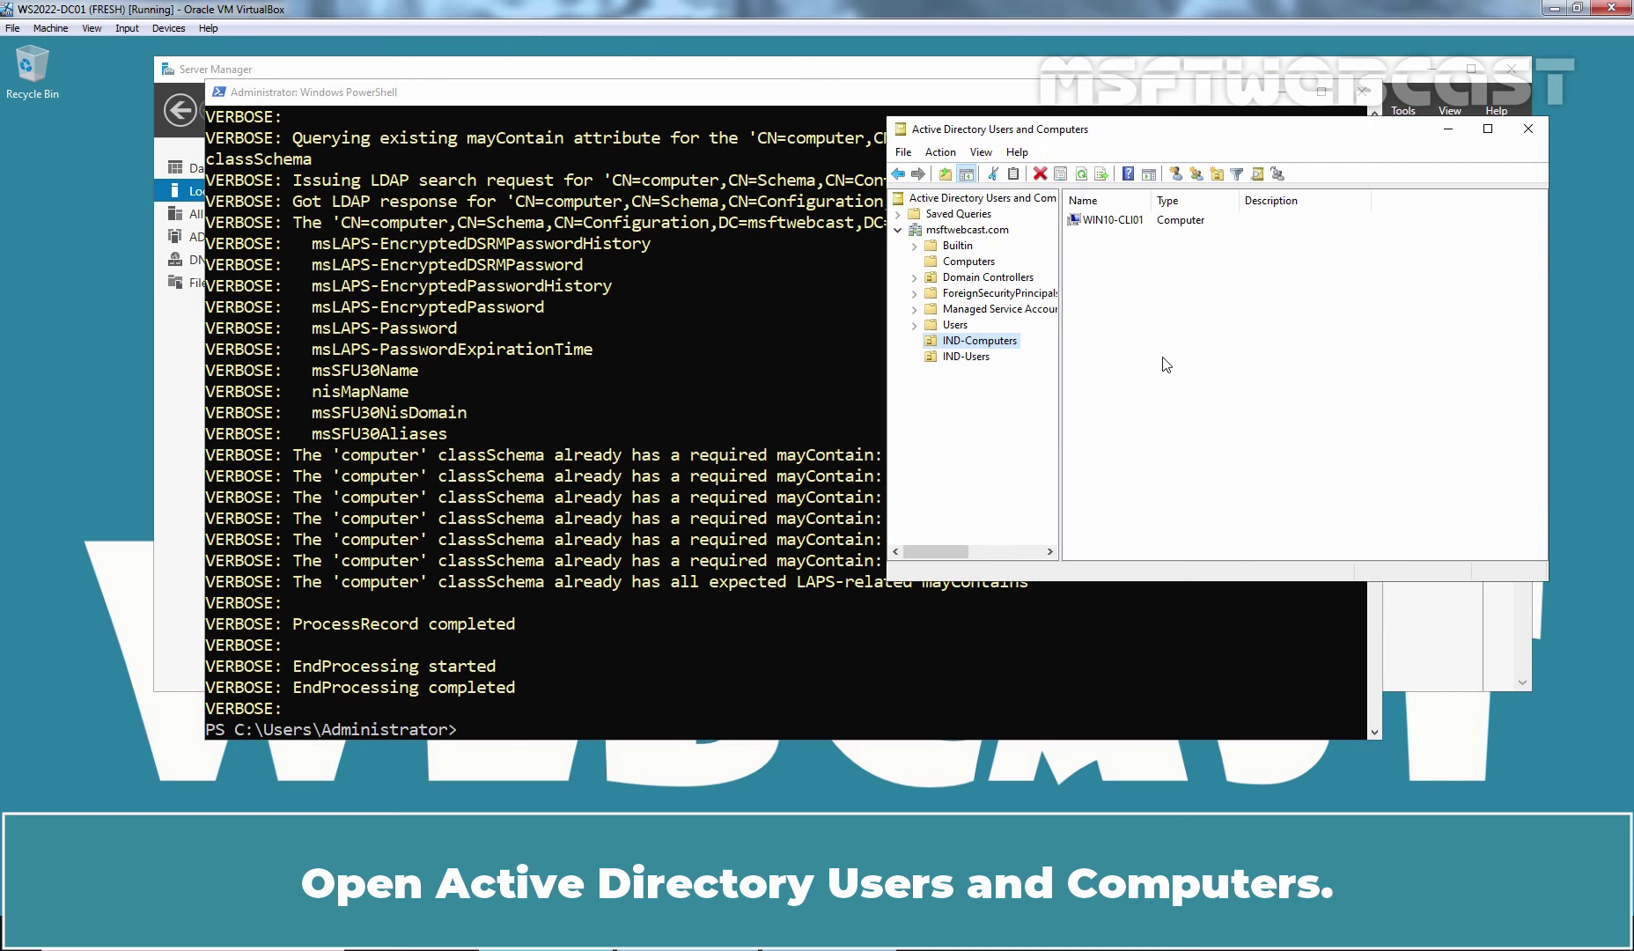
right_click(1126, 221)
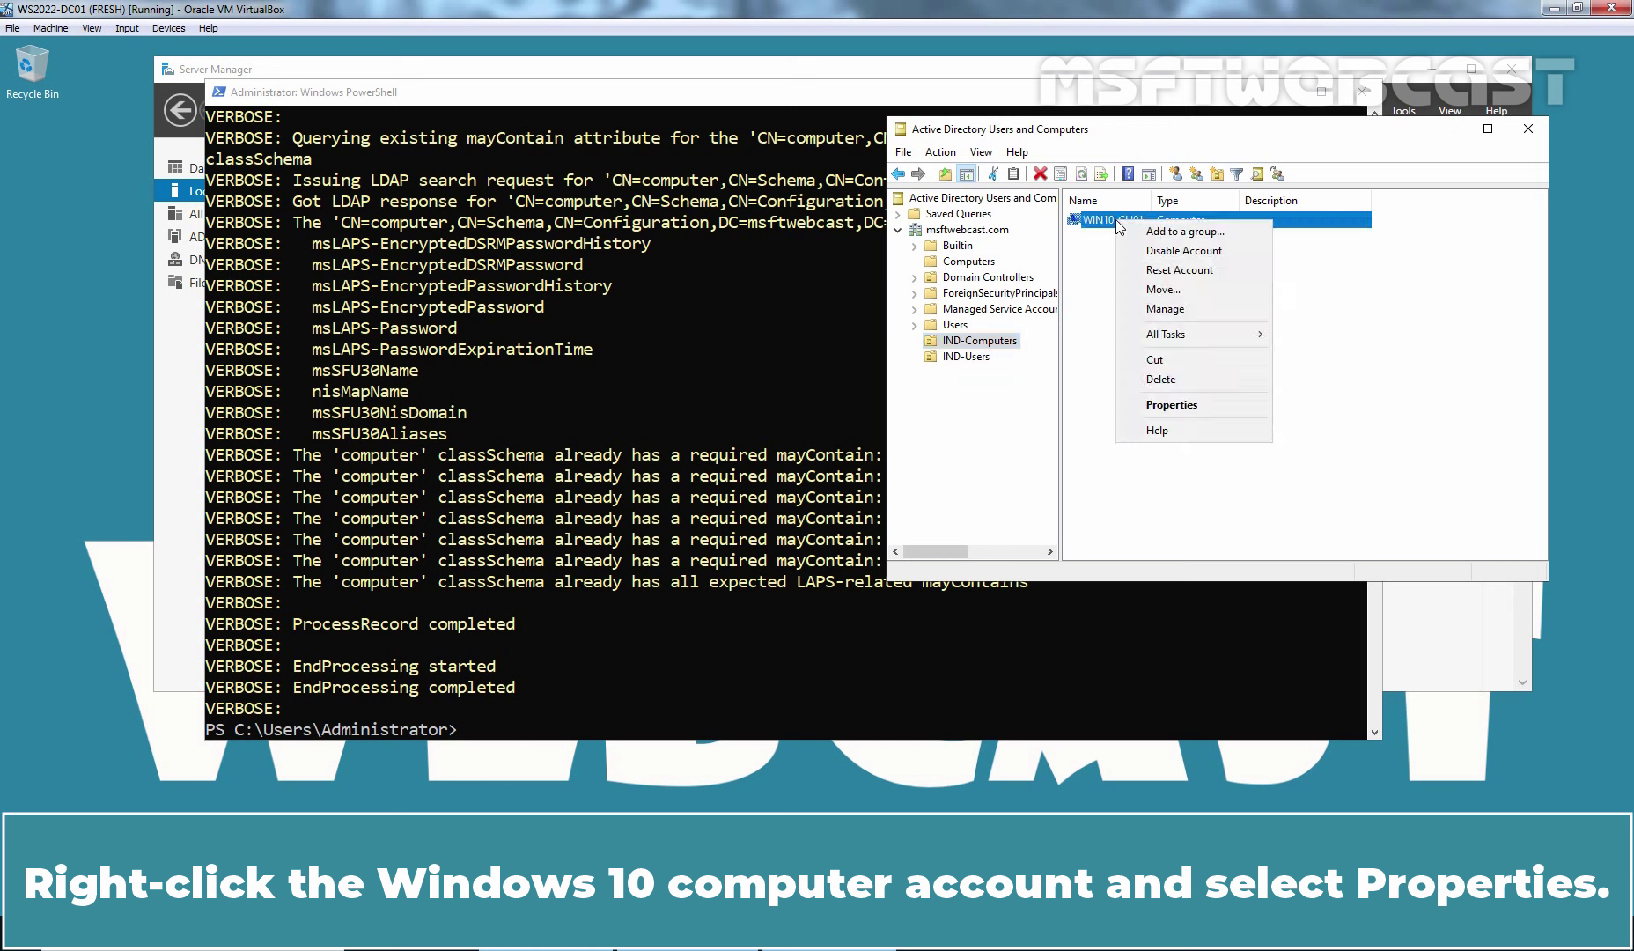
click(1179, 407)
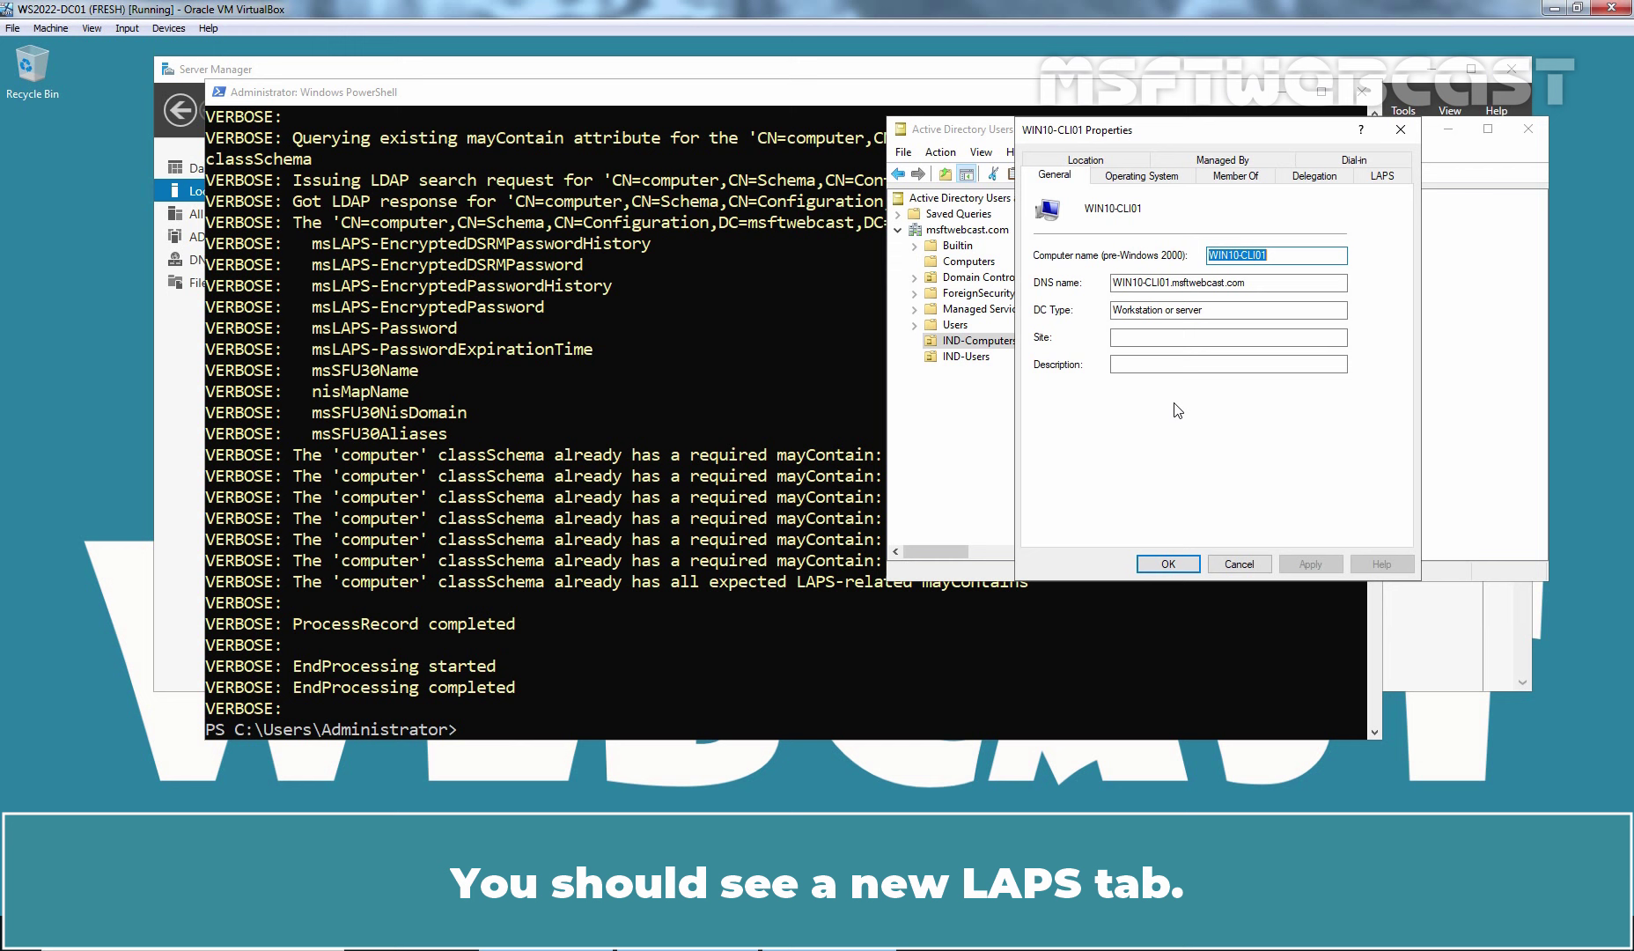
click(1382, 176)
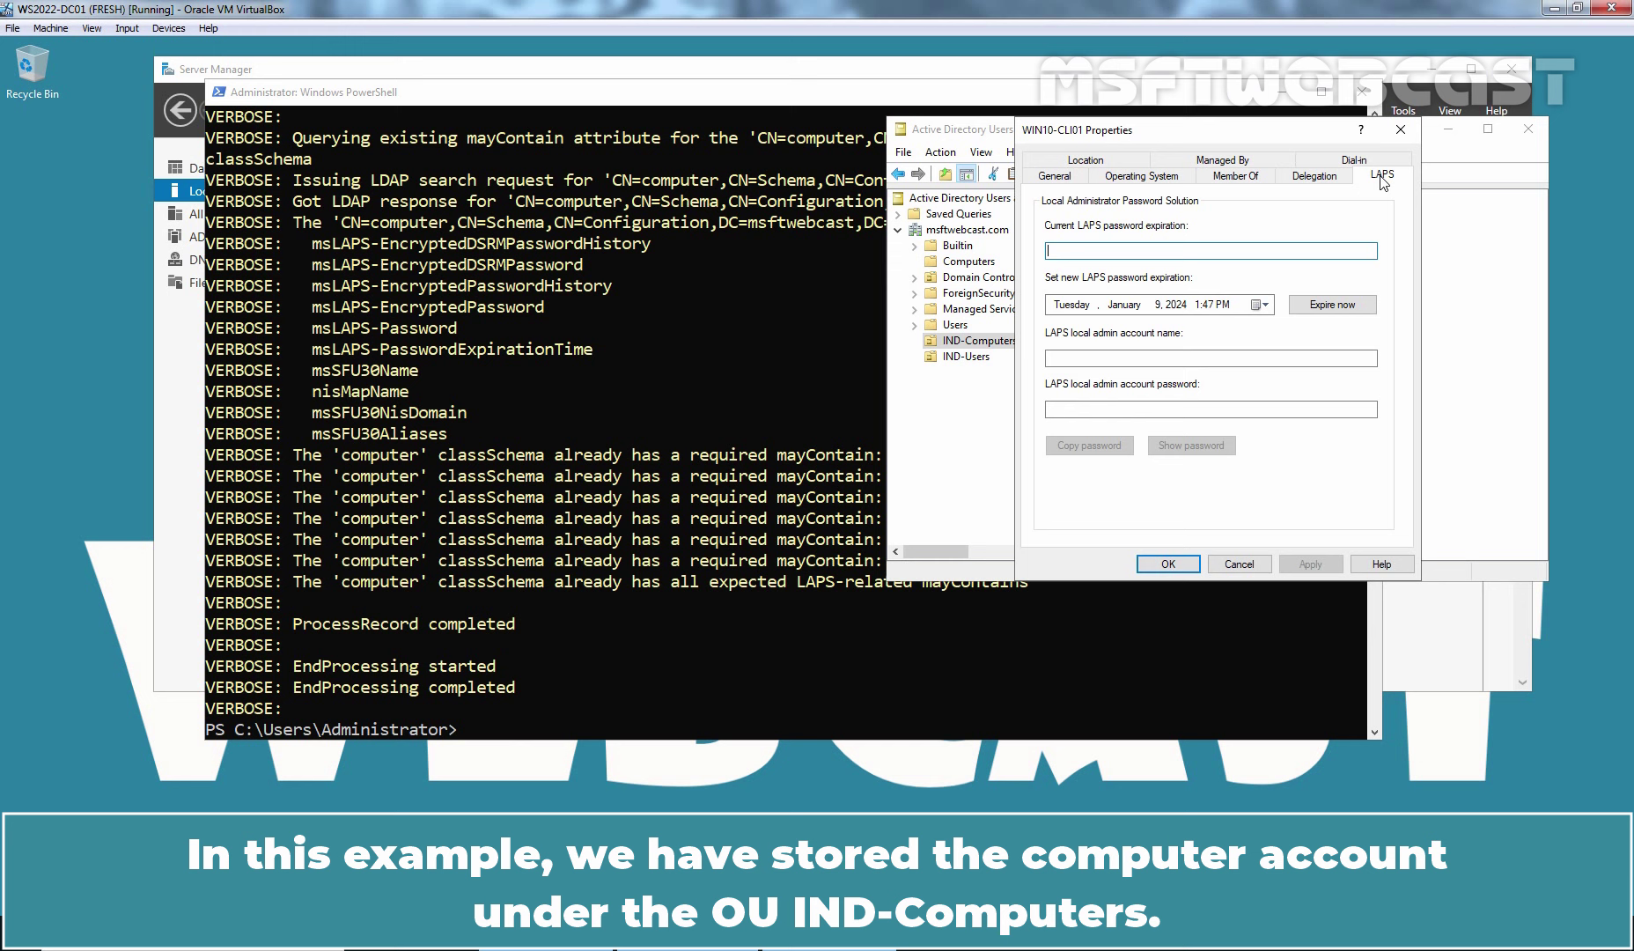
click(1168, 563)
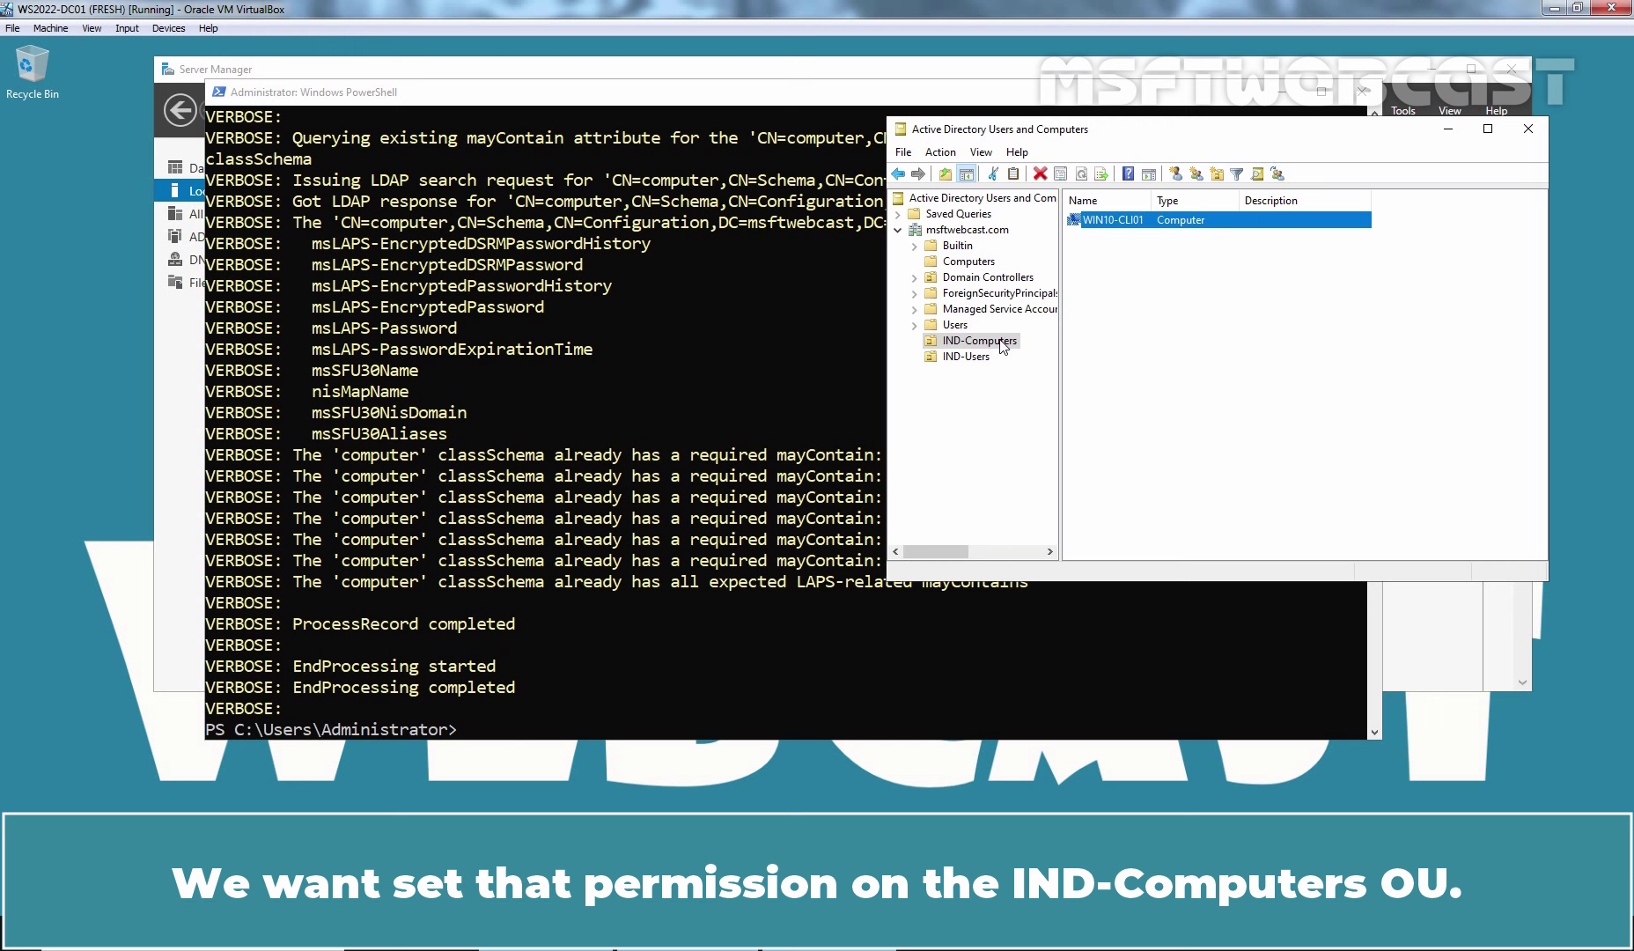
- Run Set-LapsADComputerSelfPermission -Identity "ou=ind-computers,dc=msftwebcast,dc=com" in PowerShell
click(718, 636)
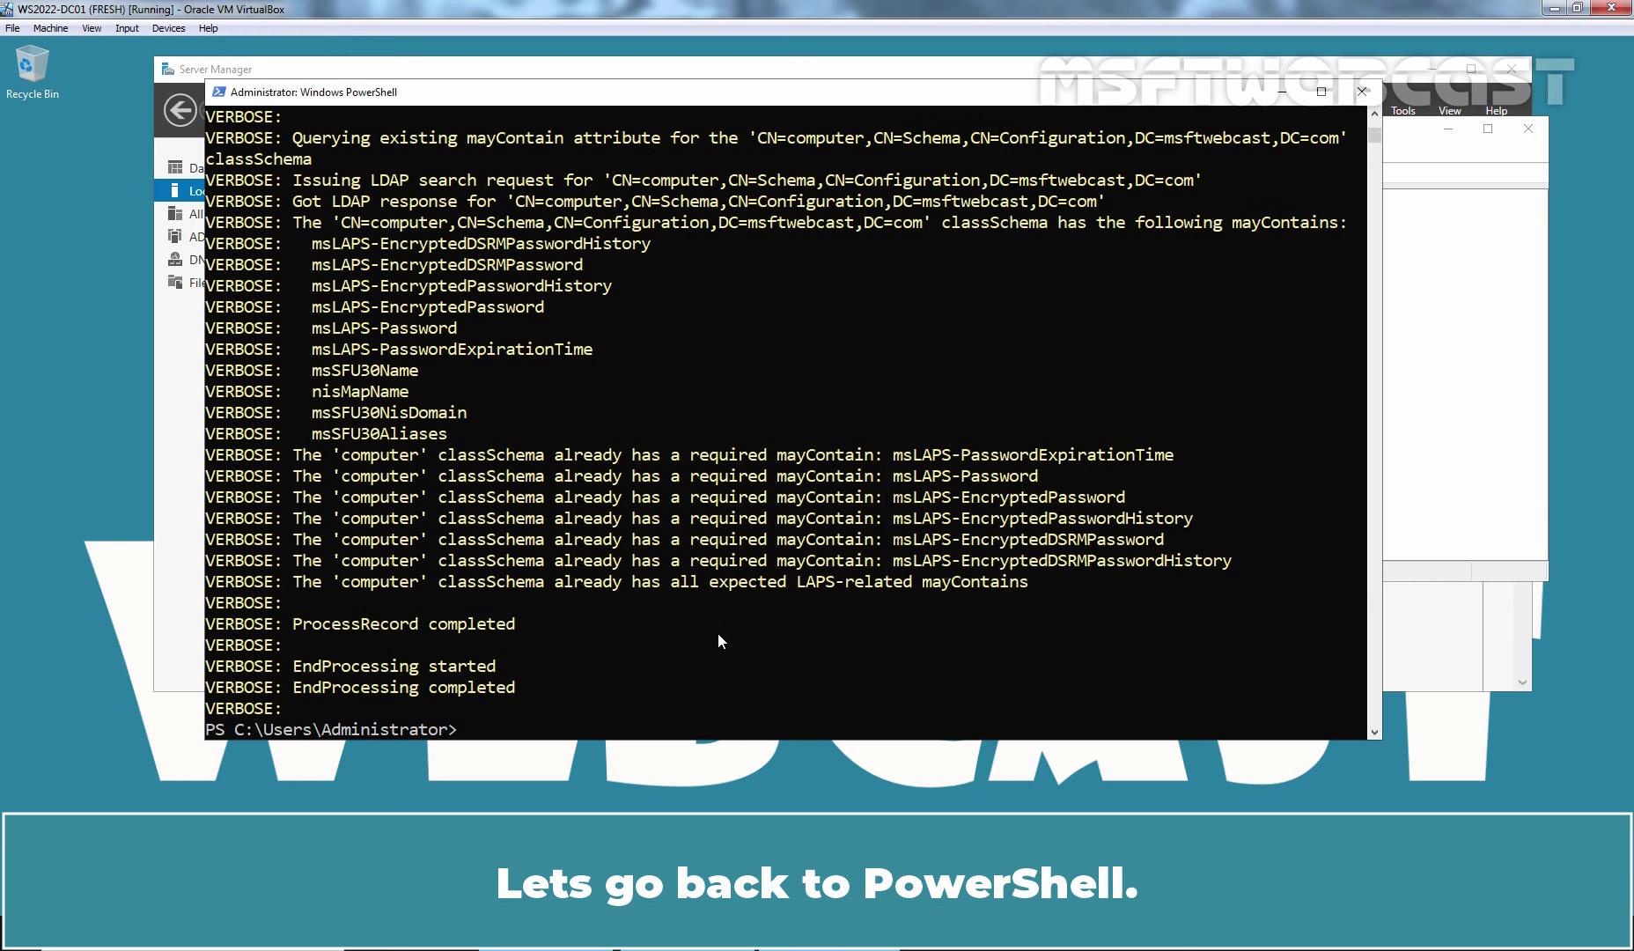
text(set-lapsa)
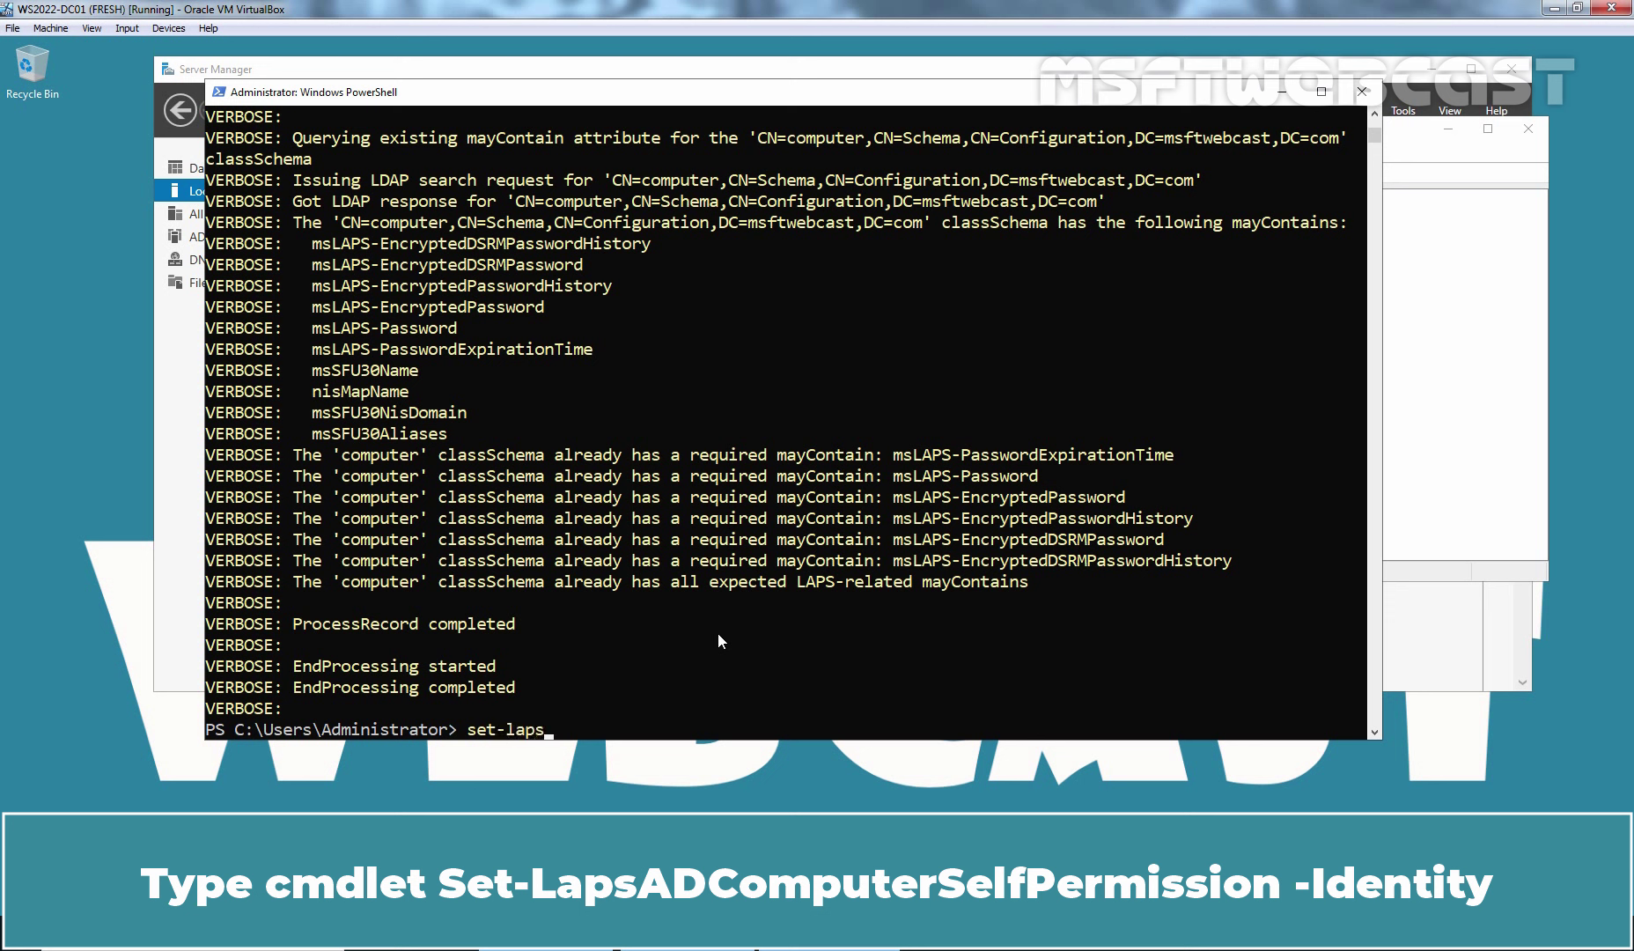
key(Tab)
key(Tab)
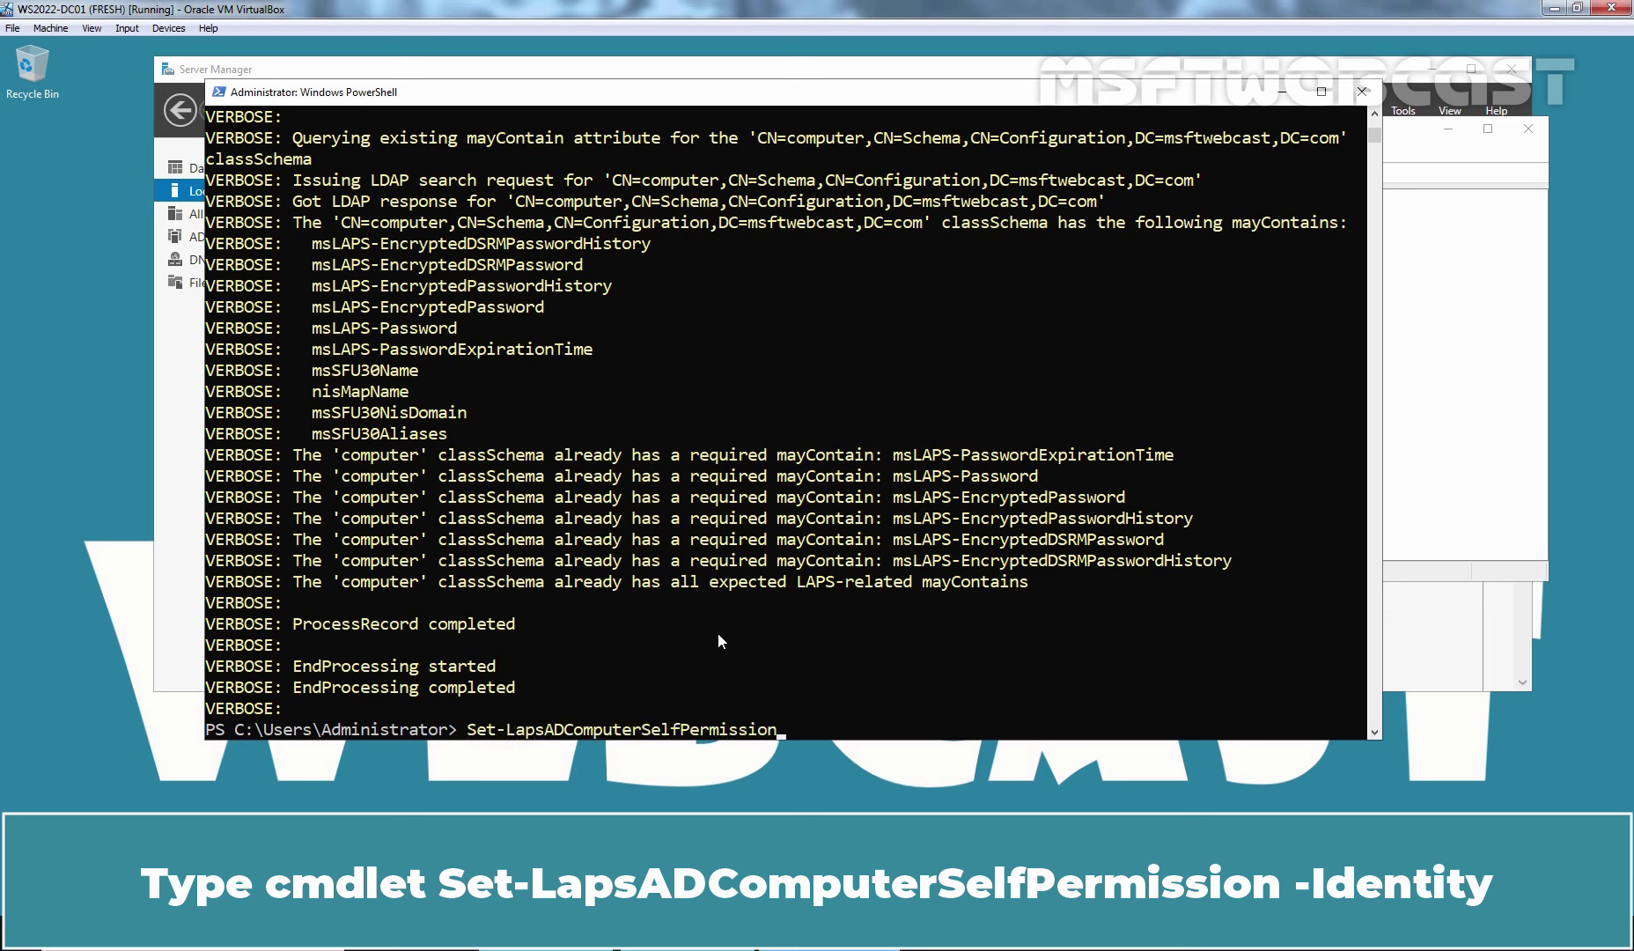
text(-i)
key(Tab)
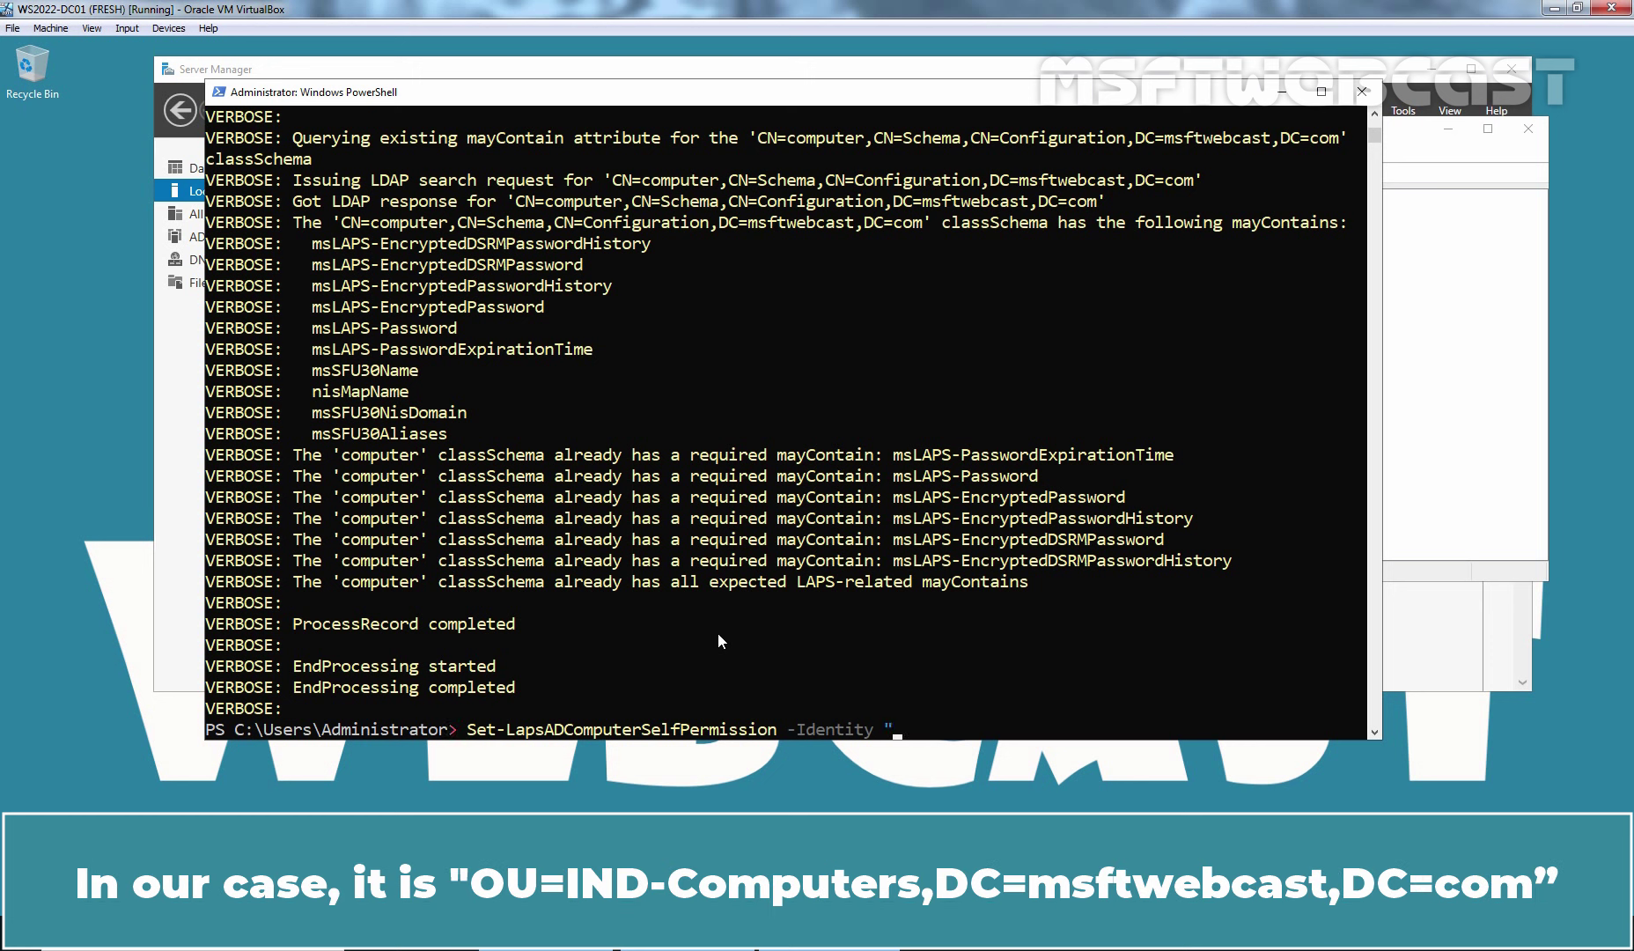
text("ou=ind-computers,dc=m)
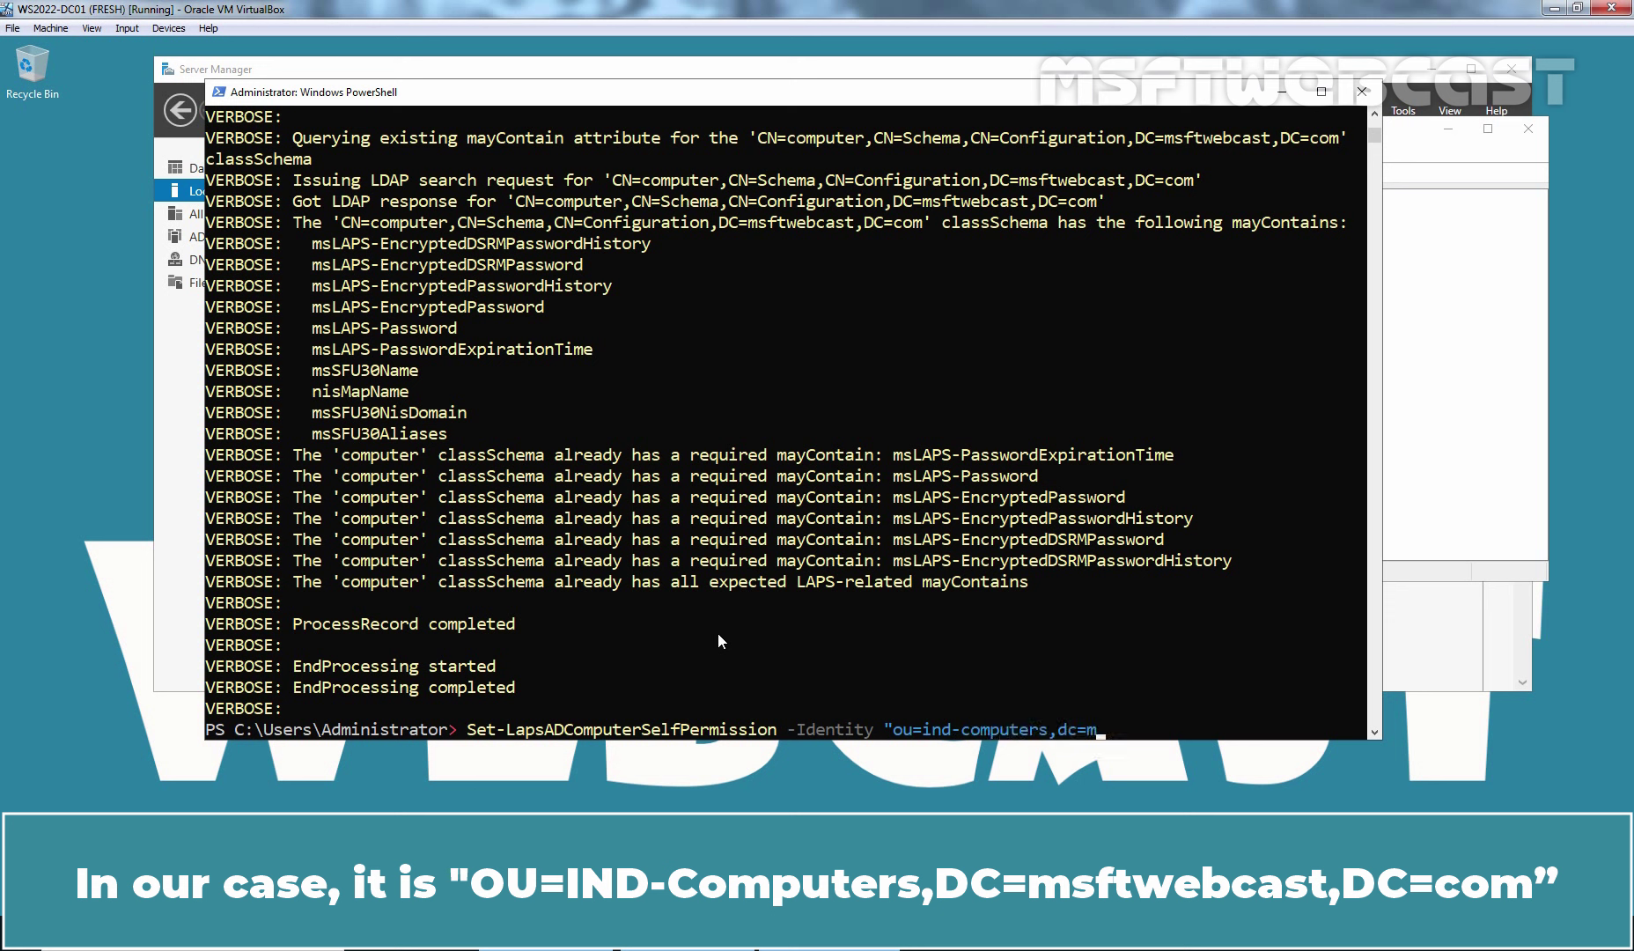
text(sftwebcast,dc=com")
key(Return)
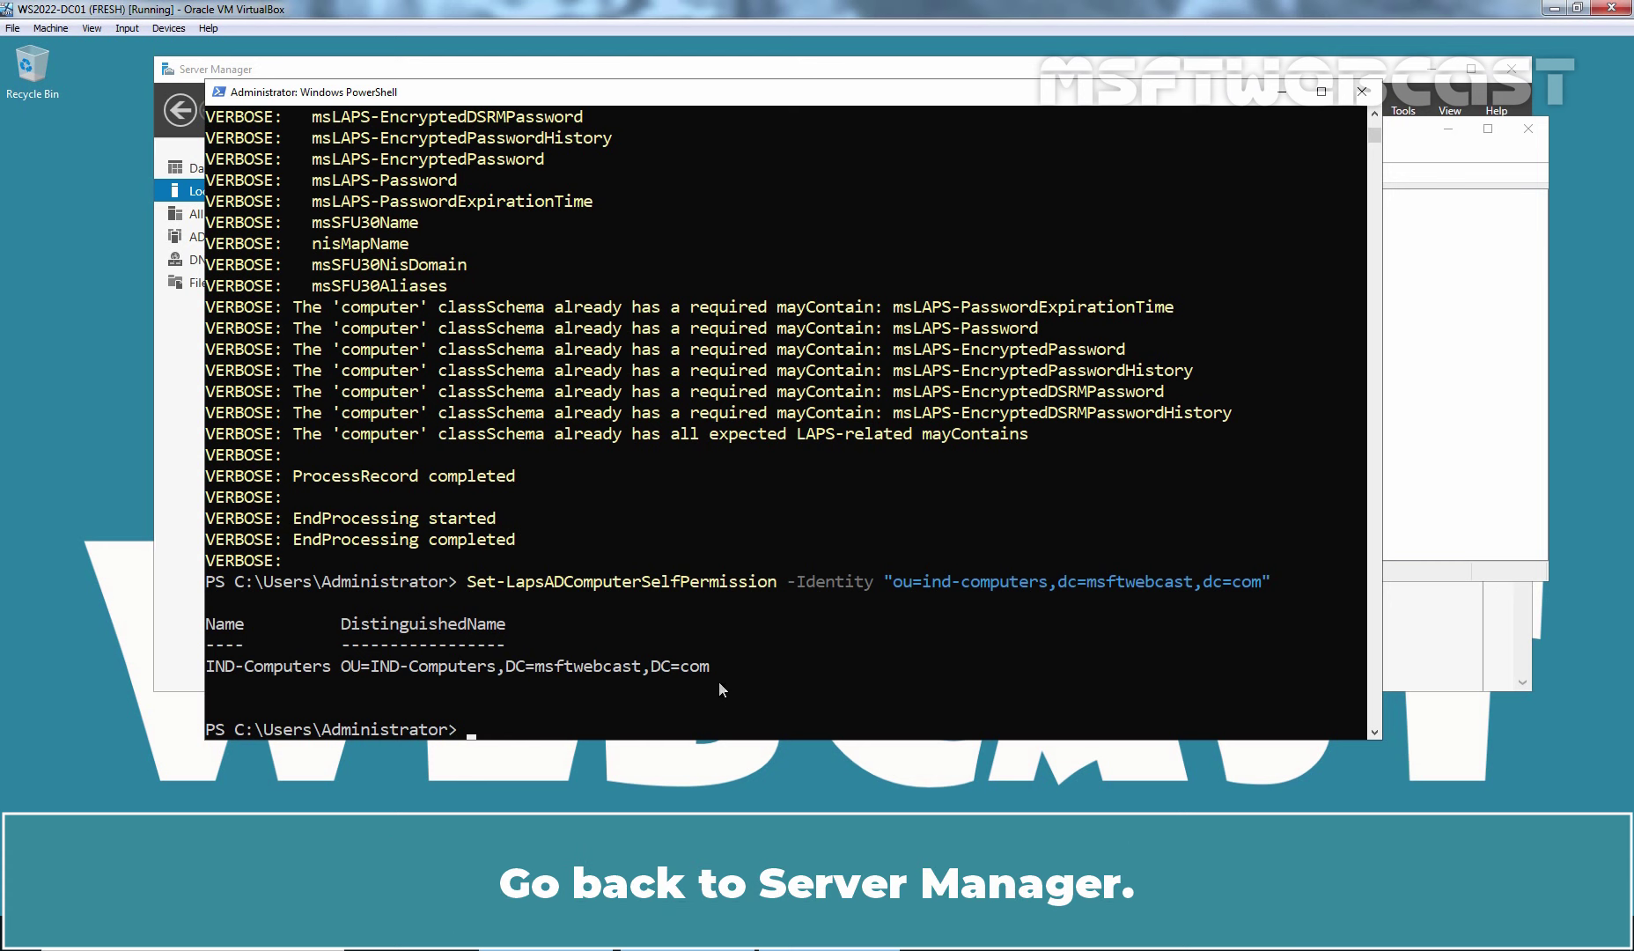
- Launch Group Policy Management maximized and expand Forest > Domains > msftwebcast.com > Group Policy Objects
key(alt+Tab)
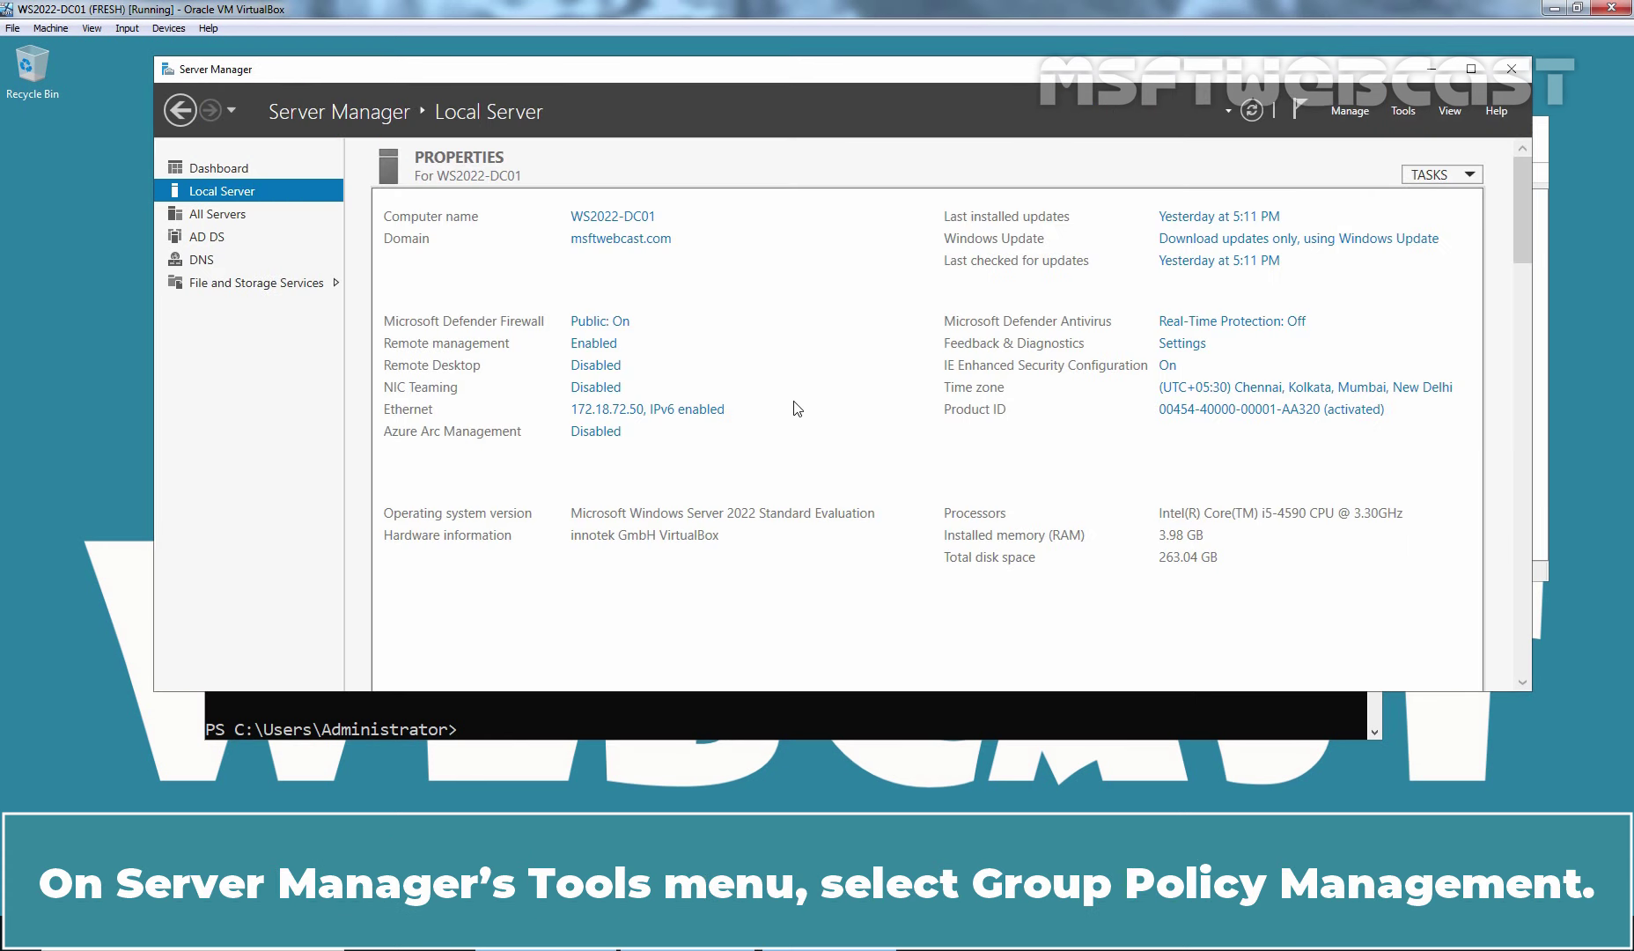
click(1403, 111)
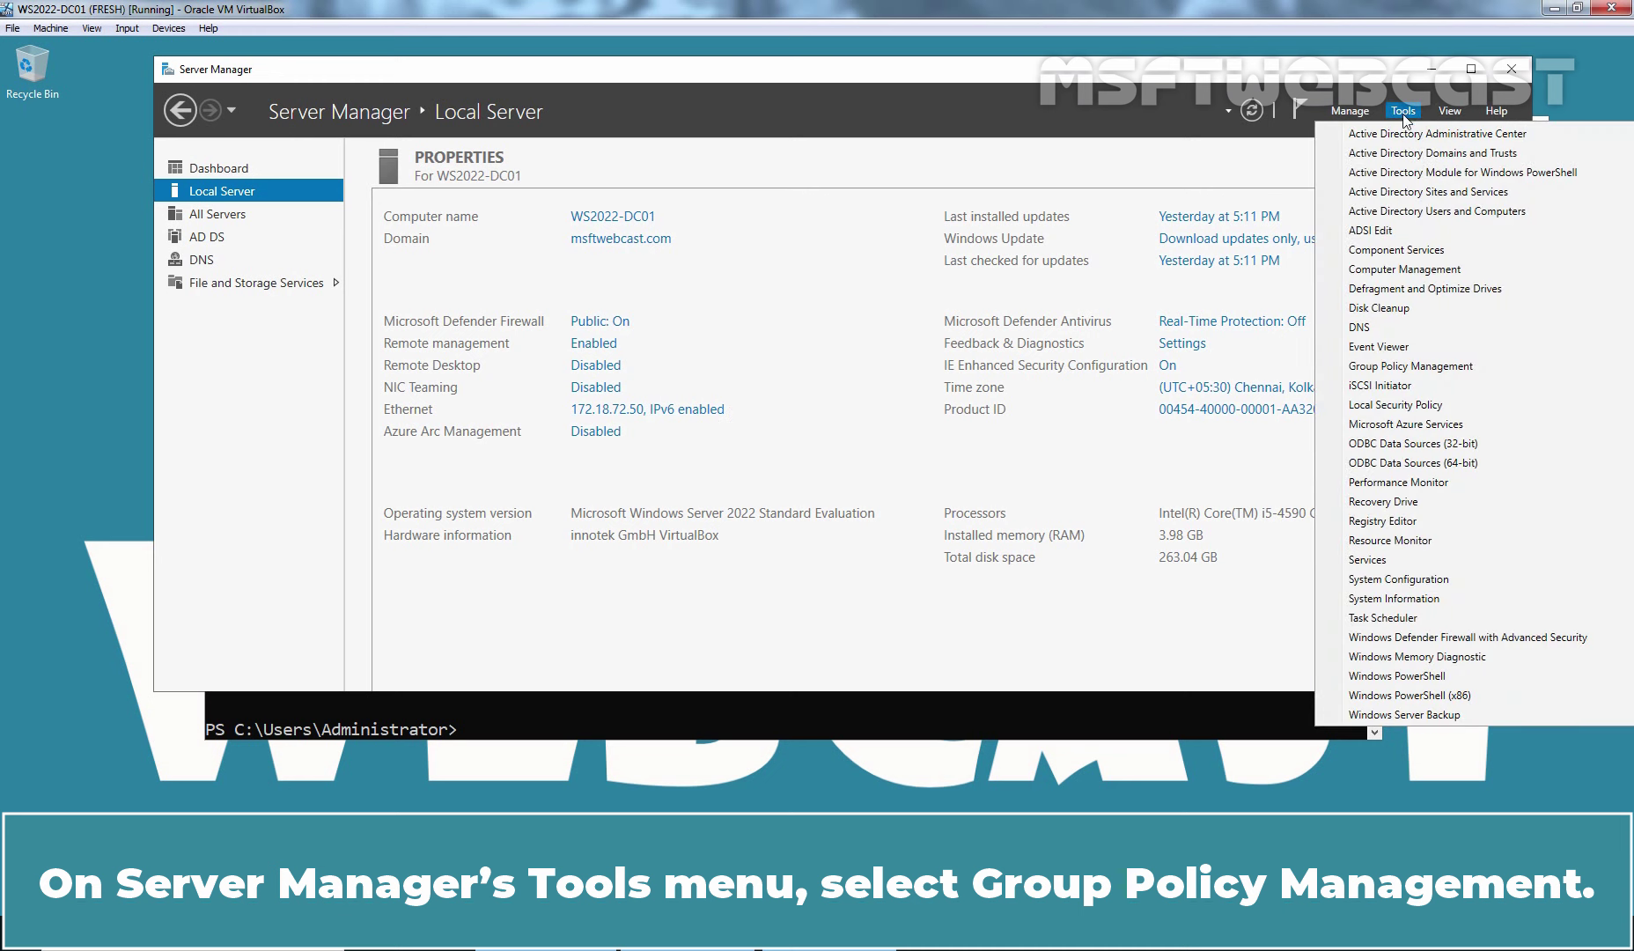
click(1413, 368)
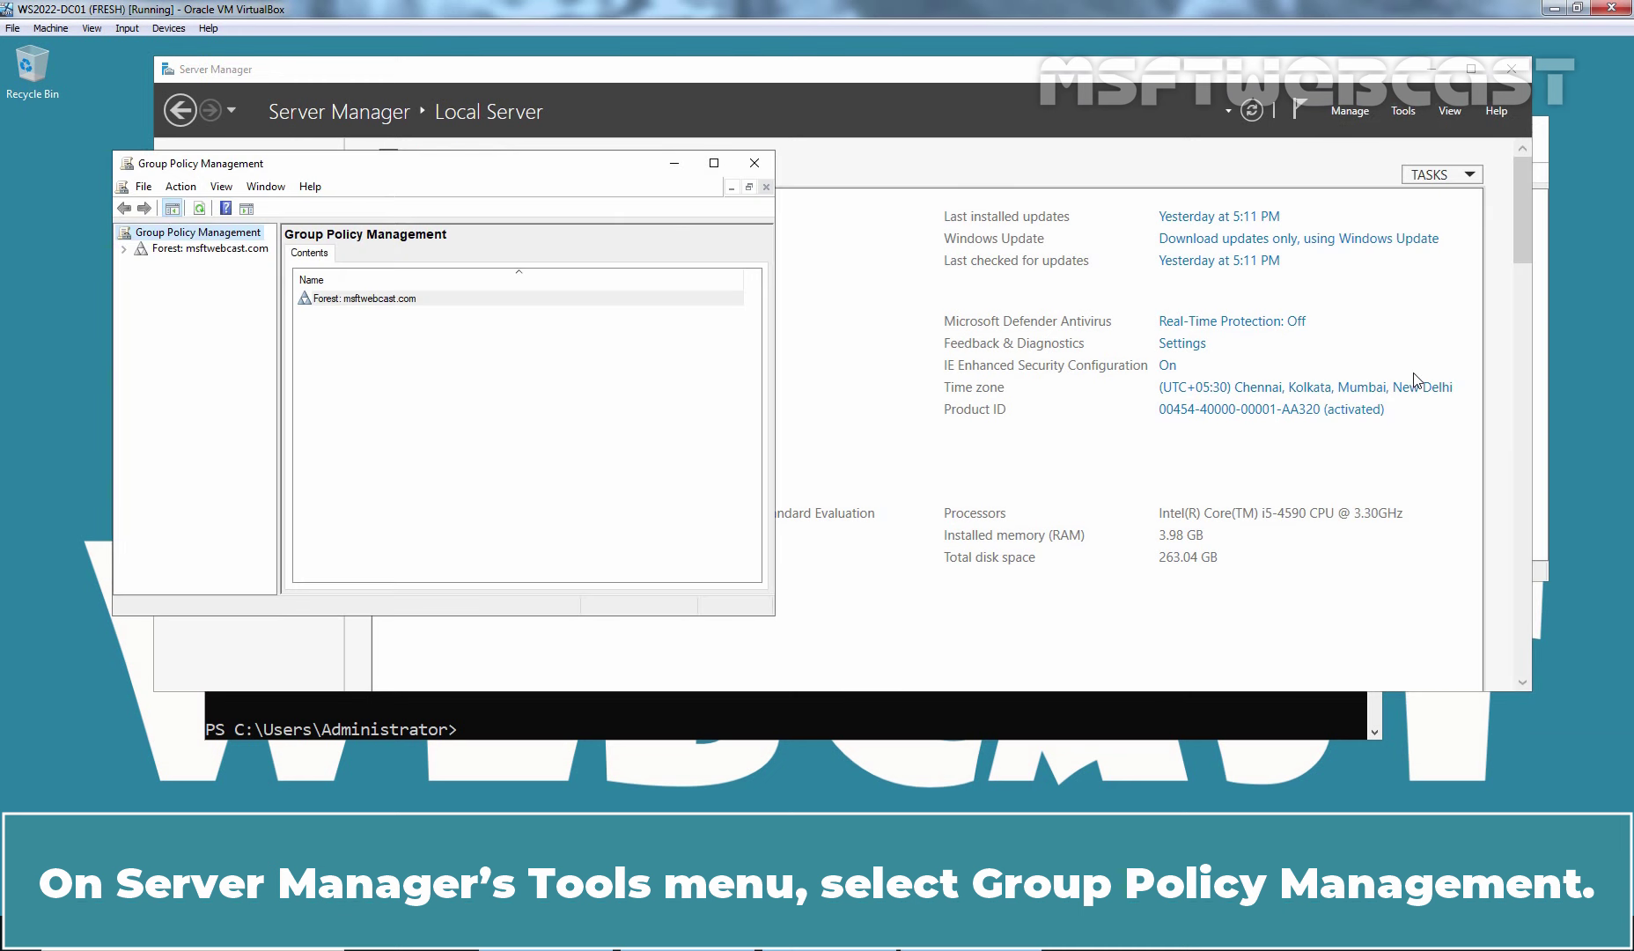
click(715, 165)
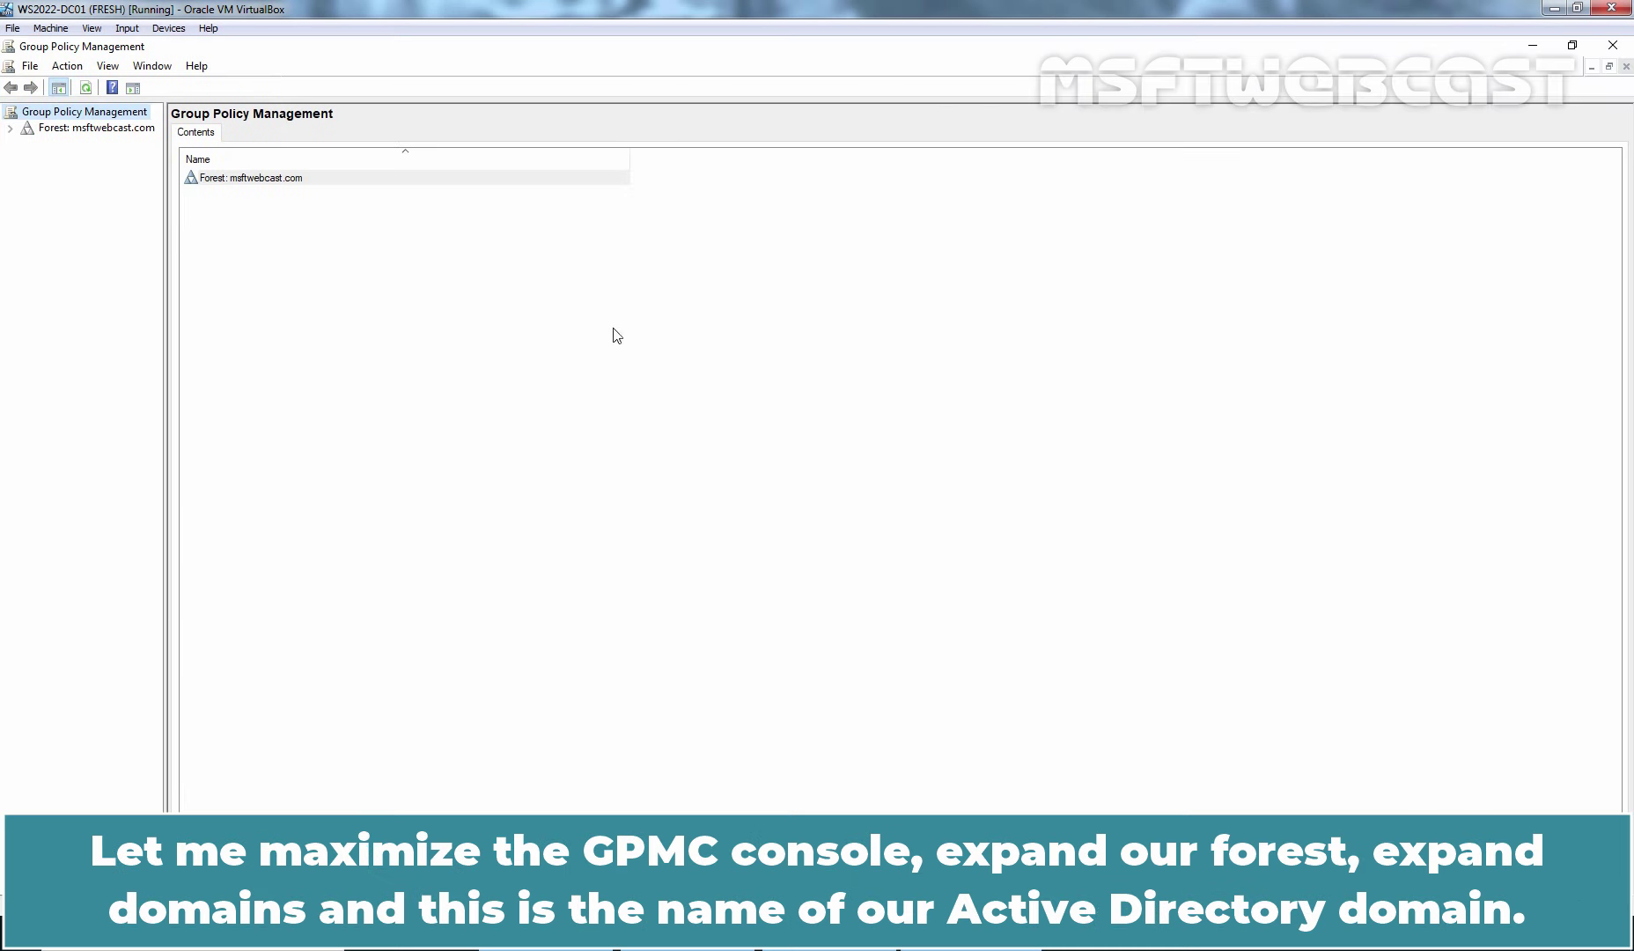
double_click(118, 128)
click(88, 144)
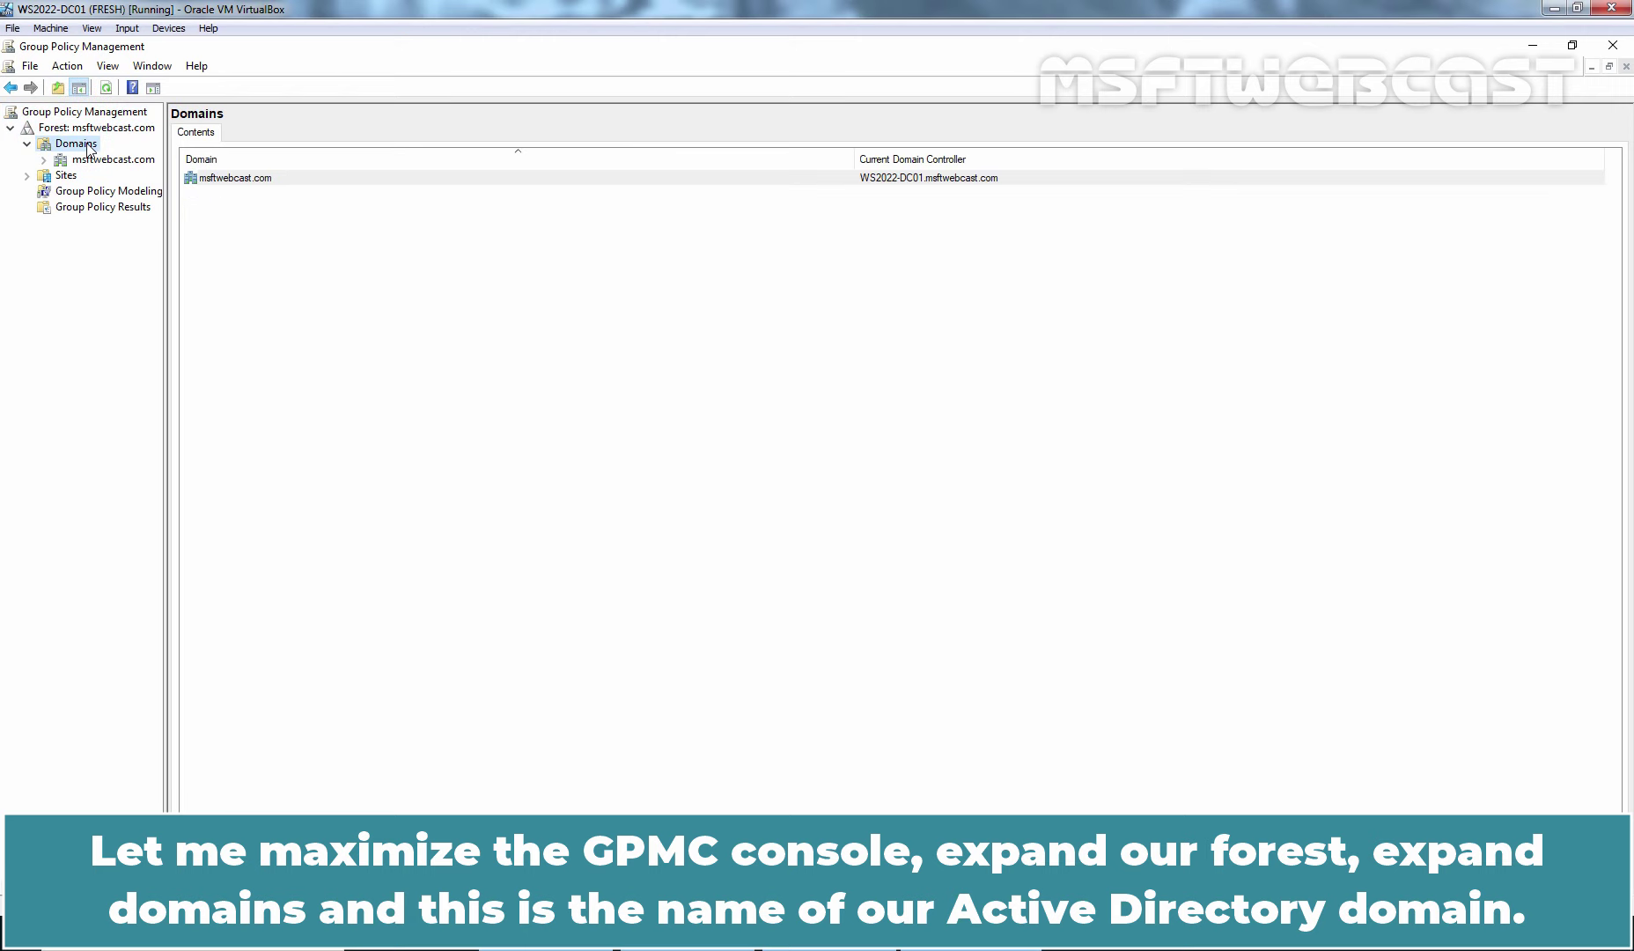
double_click(92, 160)
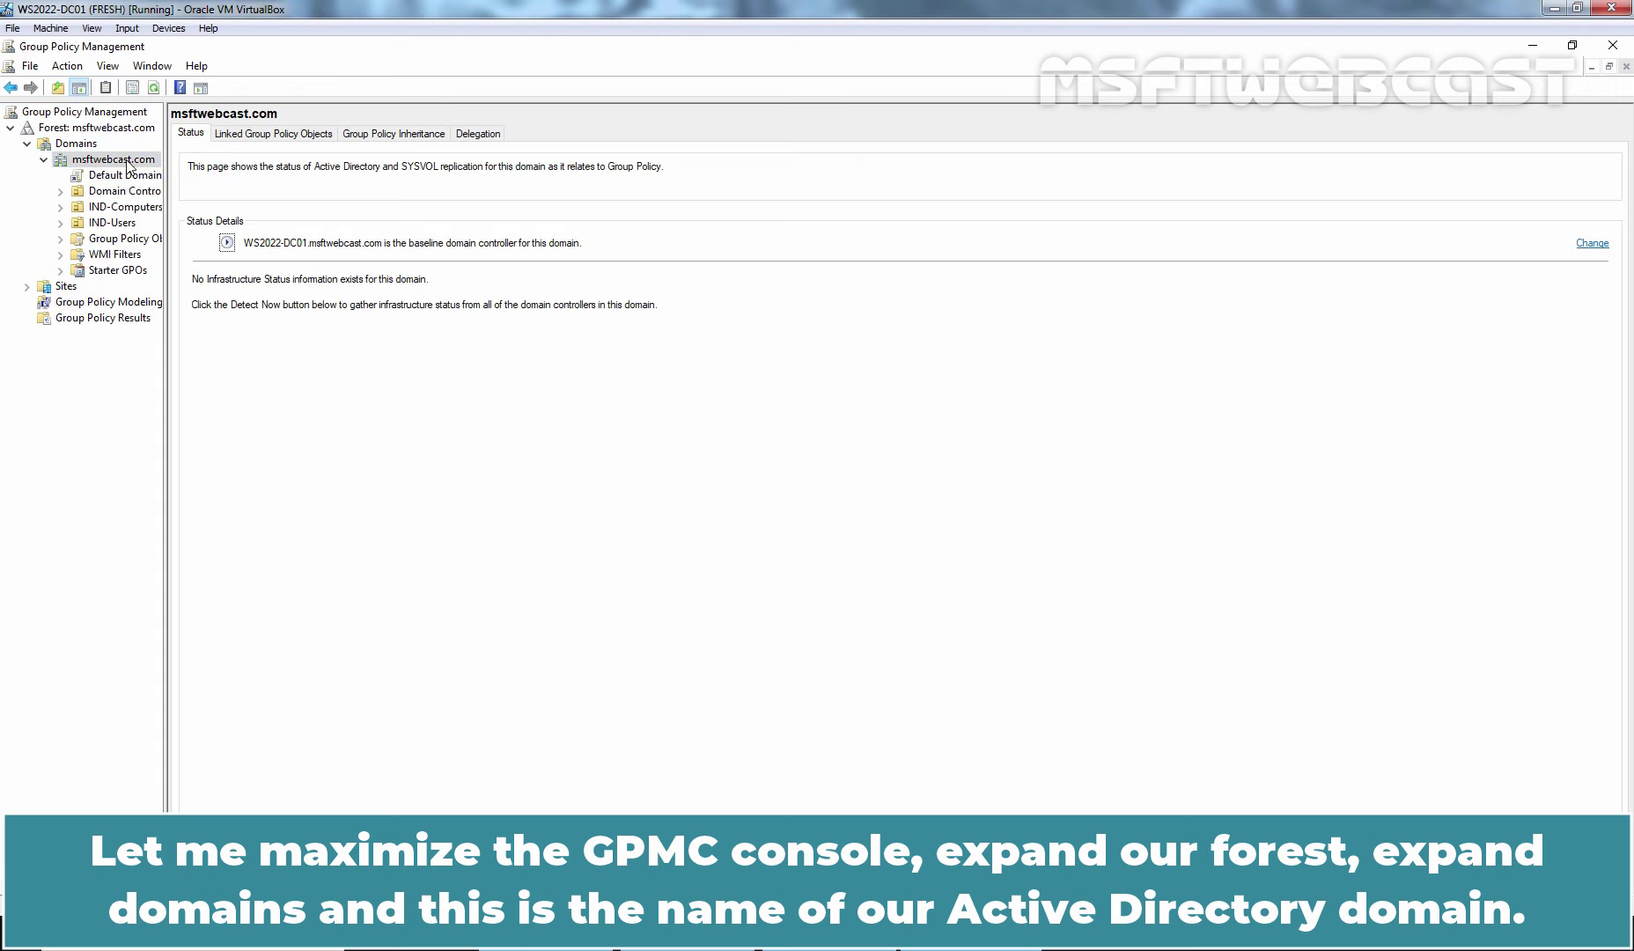
drag(165, 186, 317, 185)
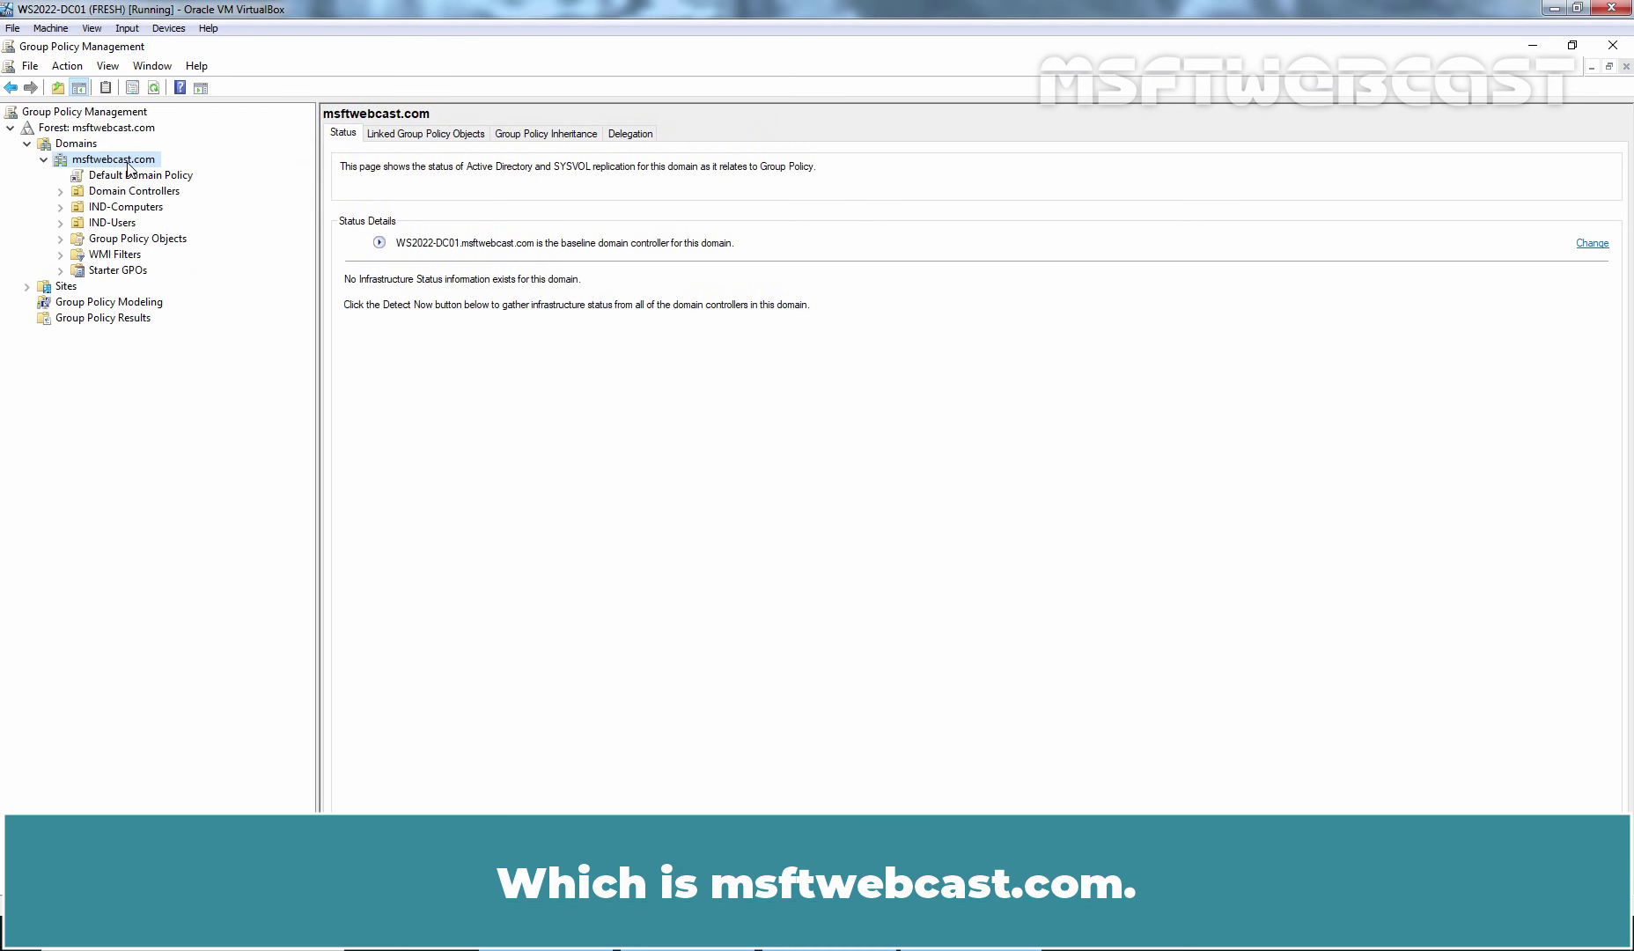
double_click(134, 238)
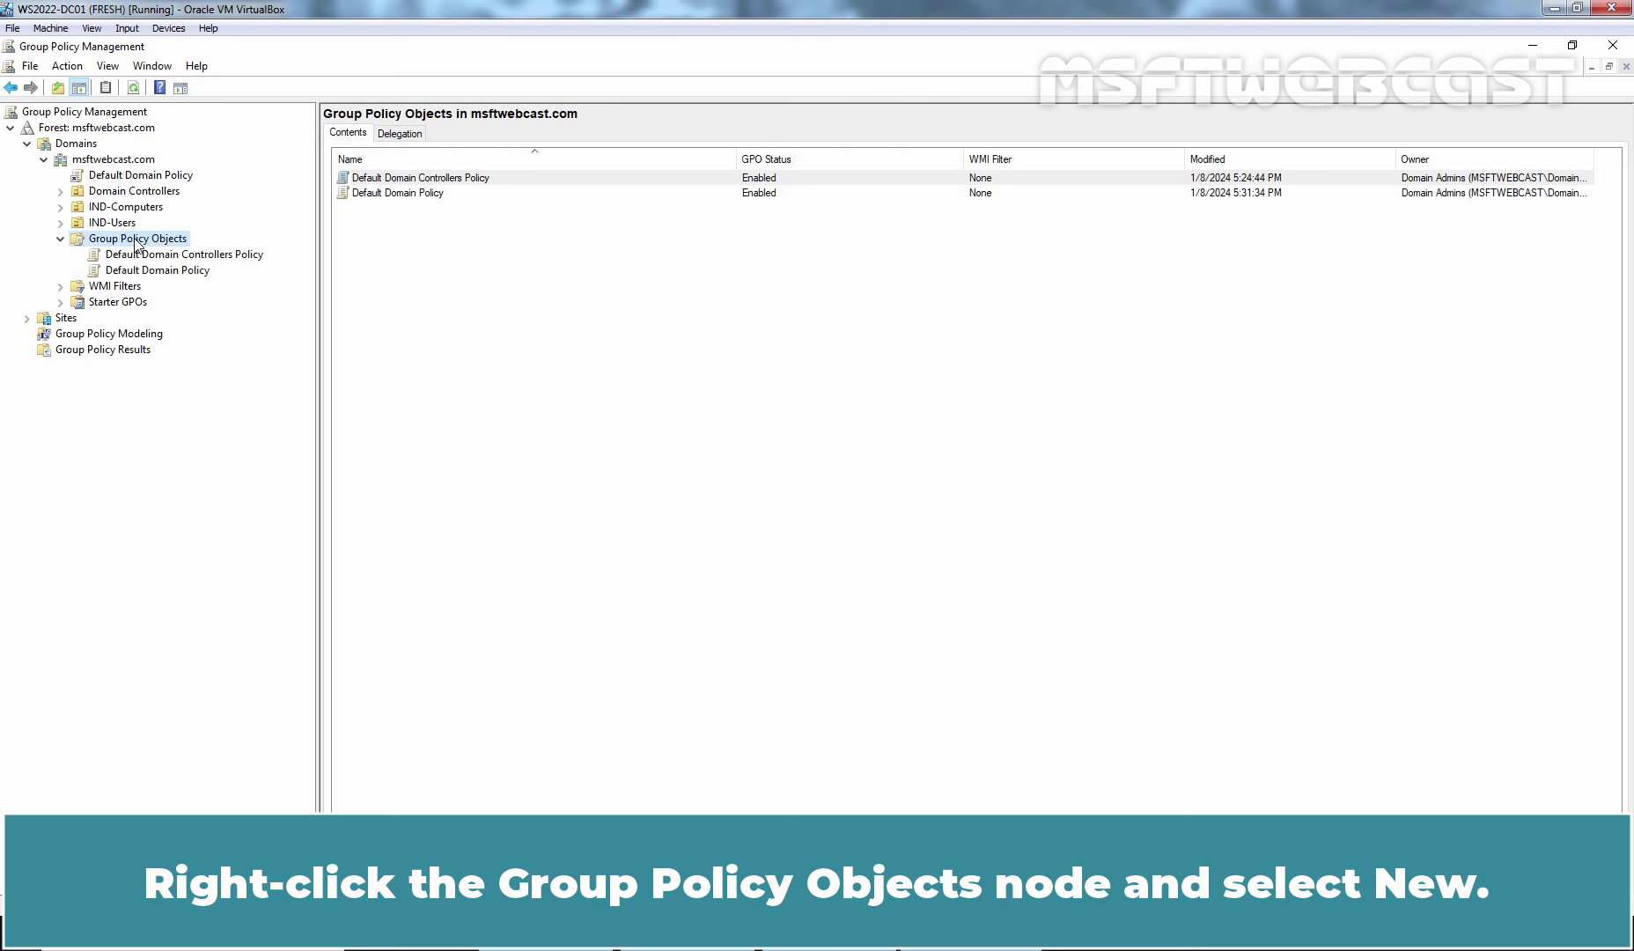
- Create a new GPO named 'C_Windows LAPS Test GPO' under Group Policy Objects
right_click(137, 243)
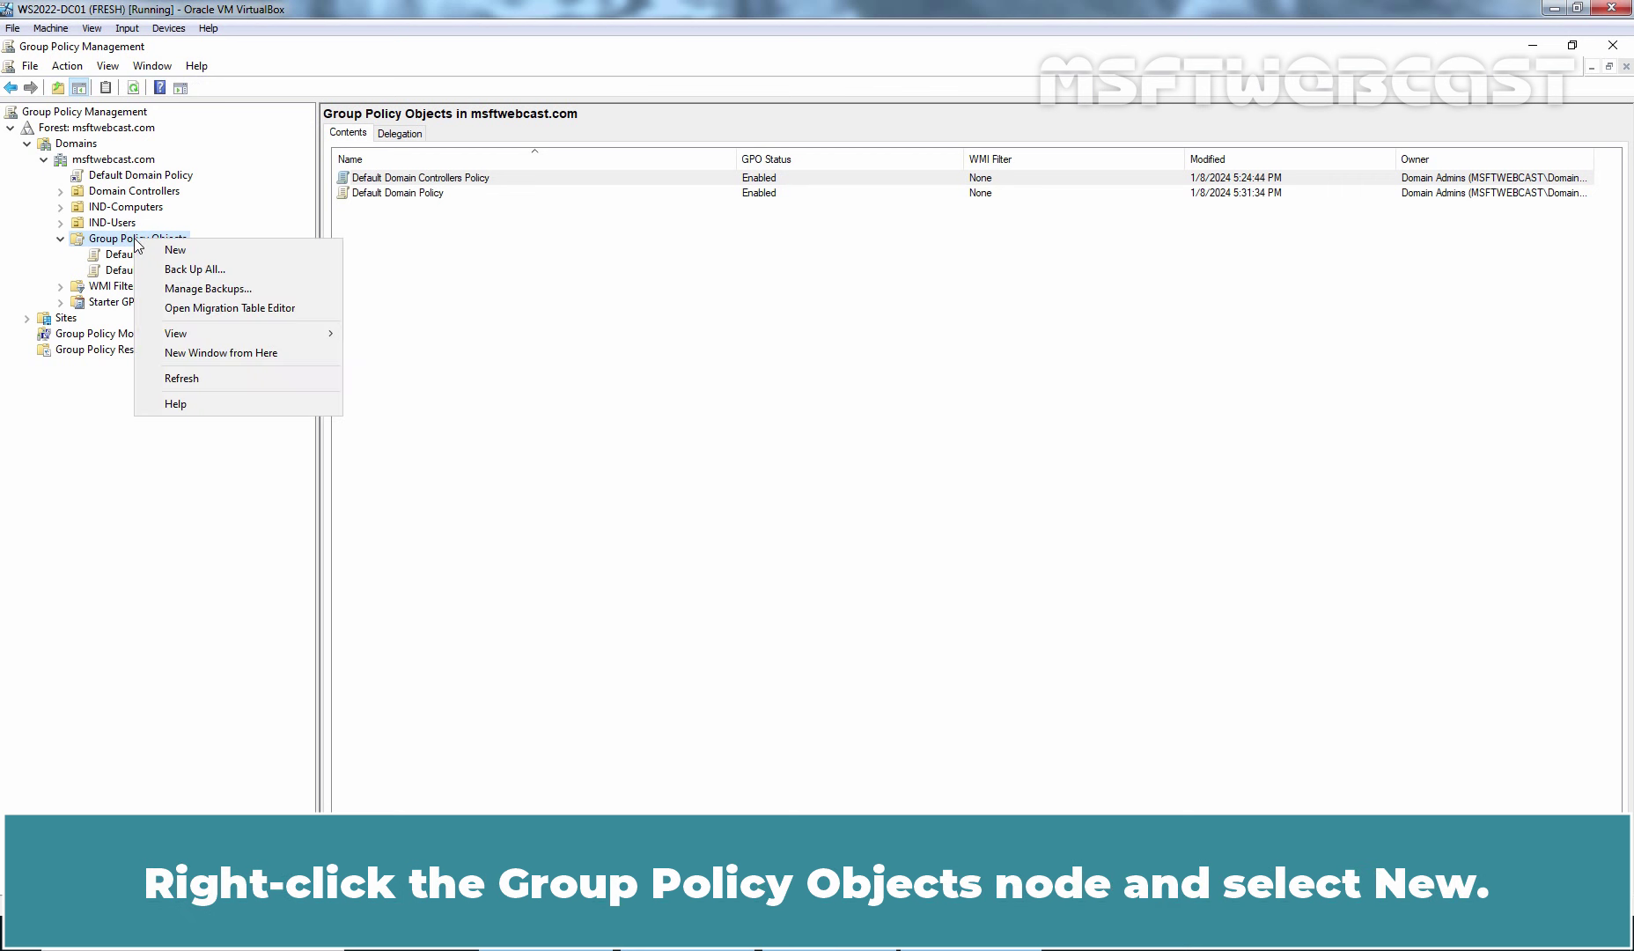
click(180, 250)
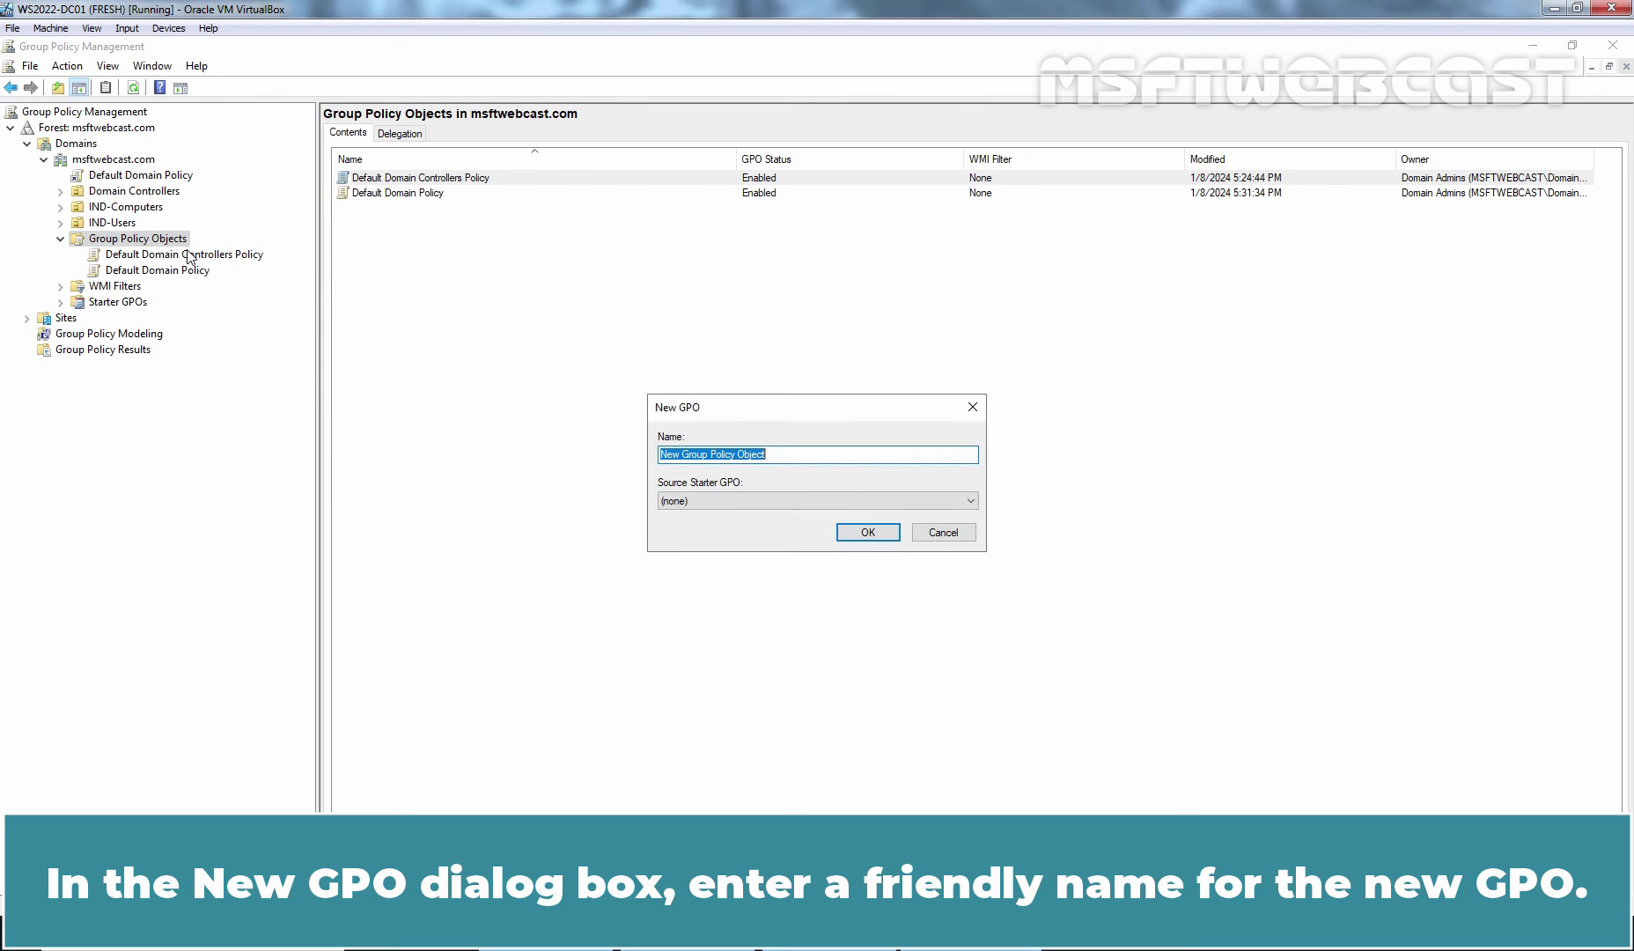
text(C_Wind)
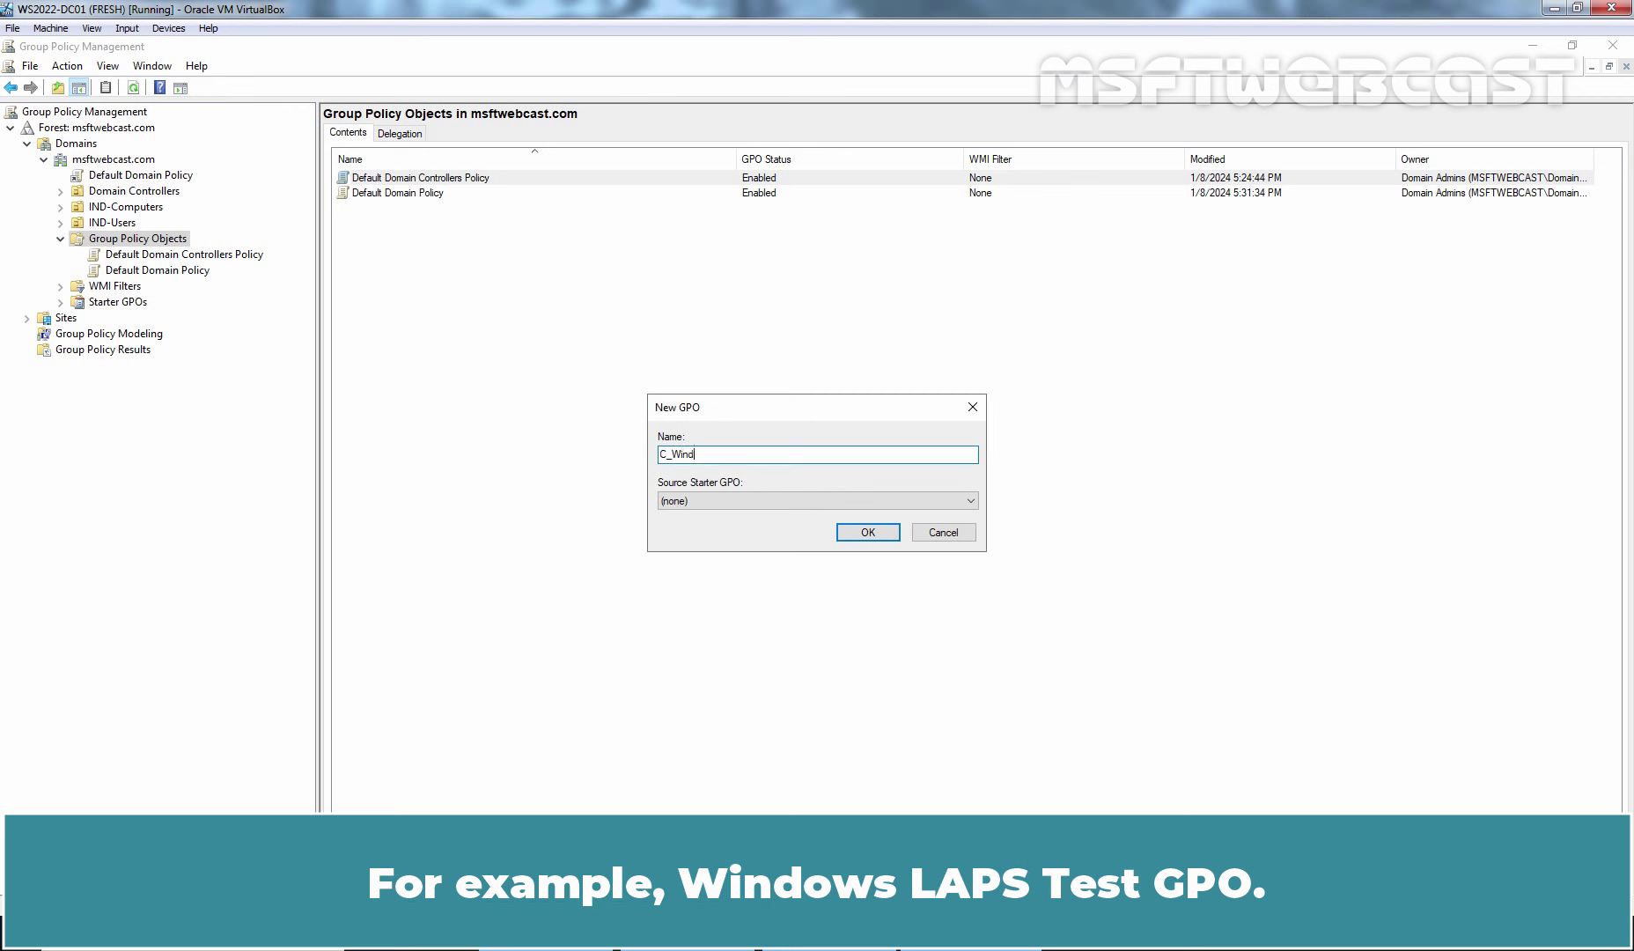
text(ows LAPS Test GPO)
click(863, 531)
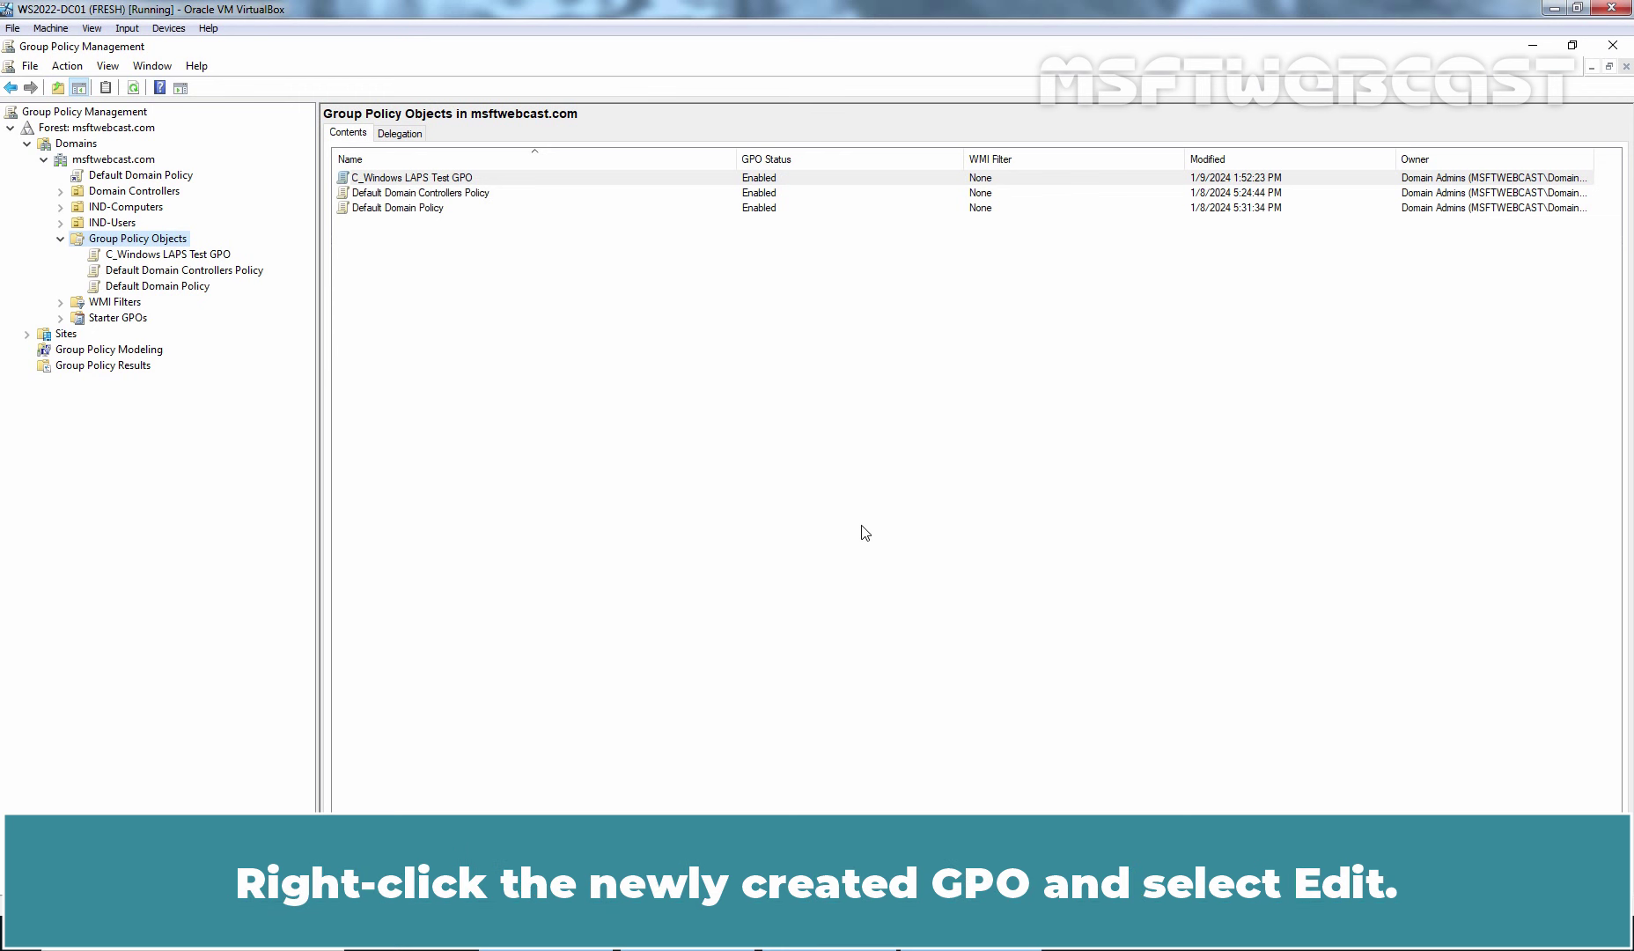
- Edit the C_Windows LAPS Test GPO and navigate to Administrative Templates > System > LAPS
click(213, 261)
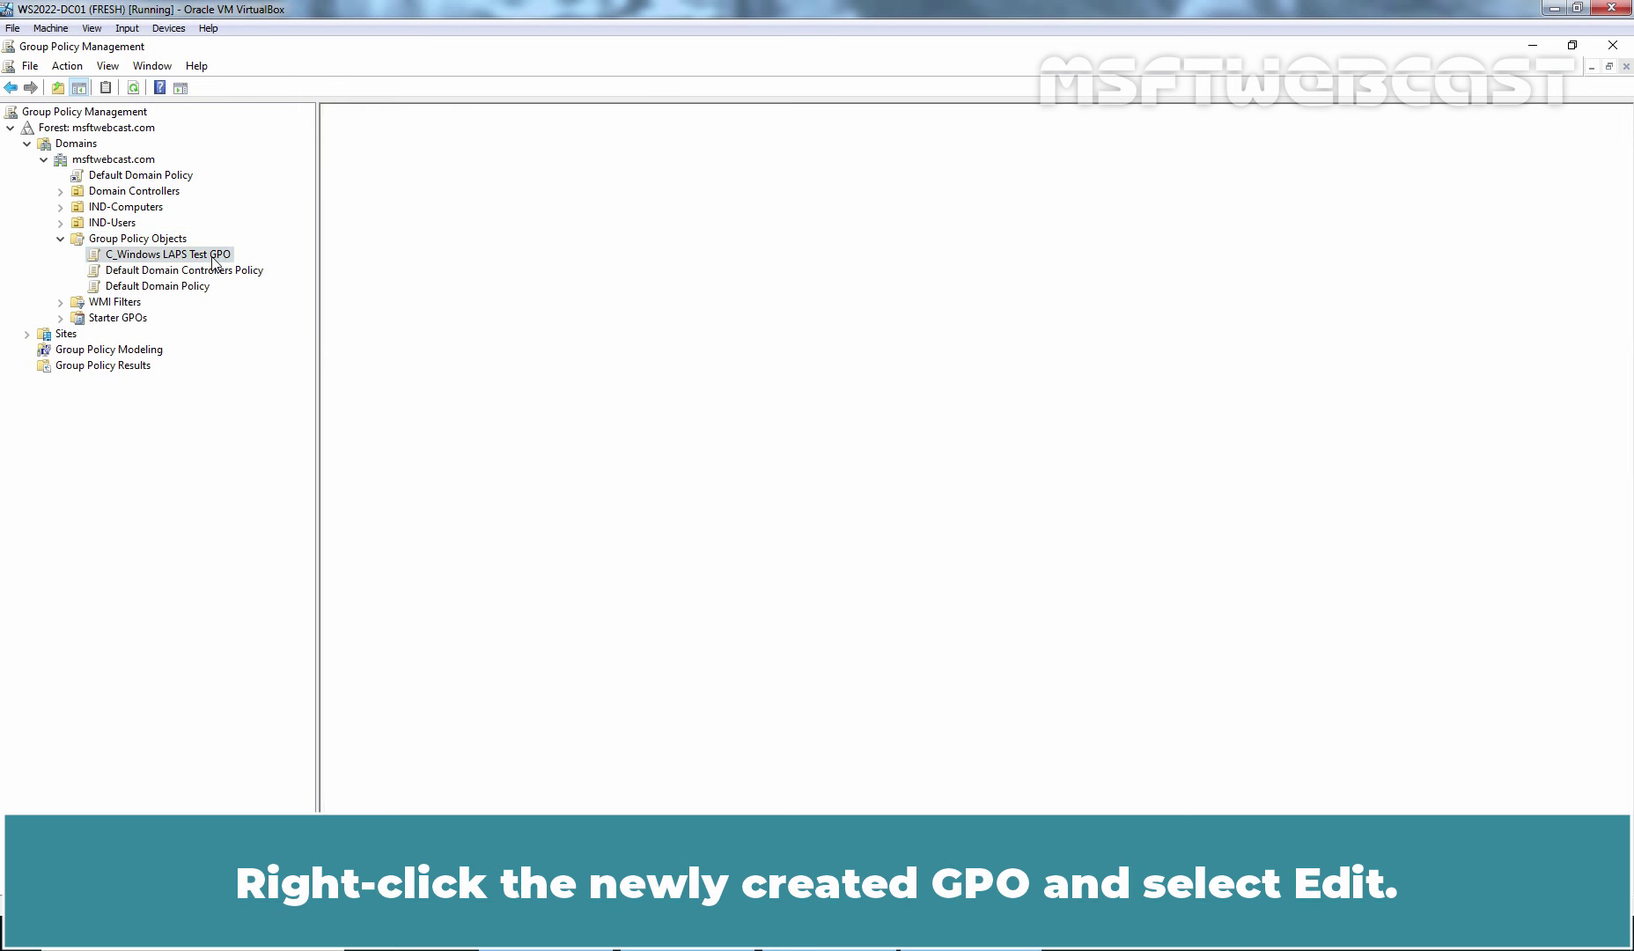
right_click(213, 258)
click(248, 263)
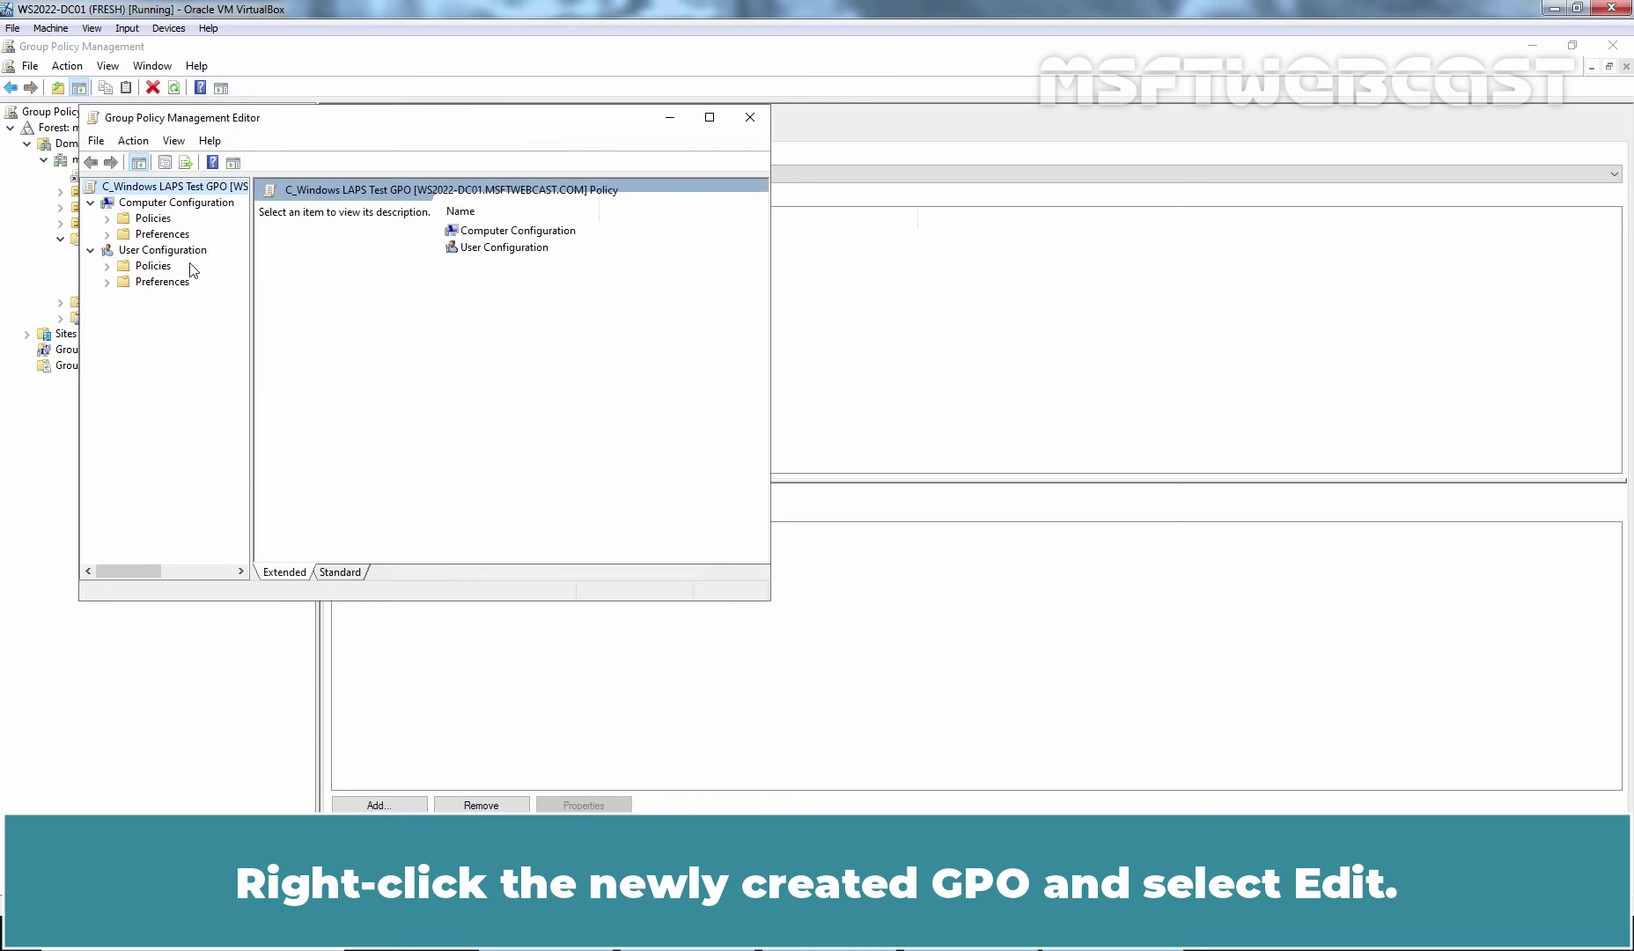
click(710, 117)
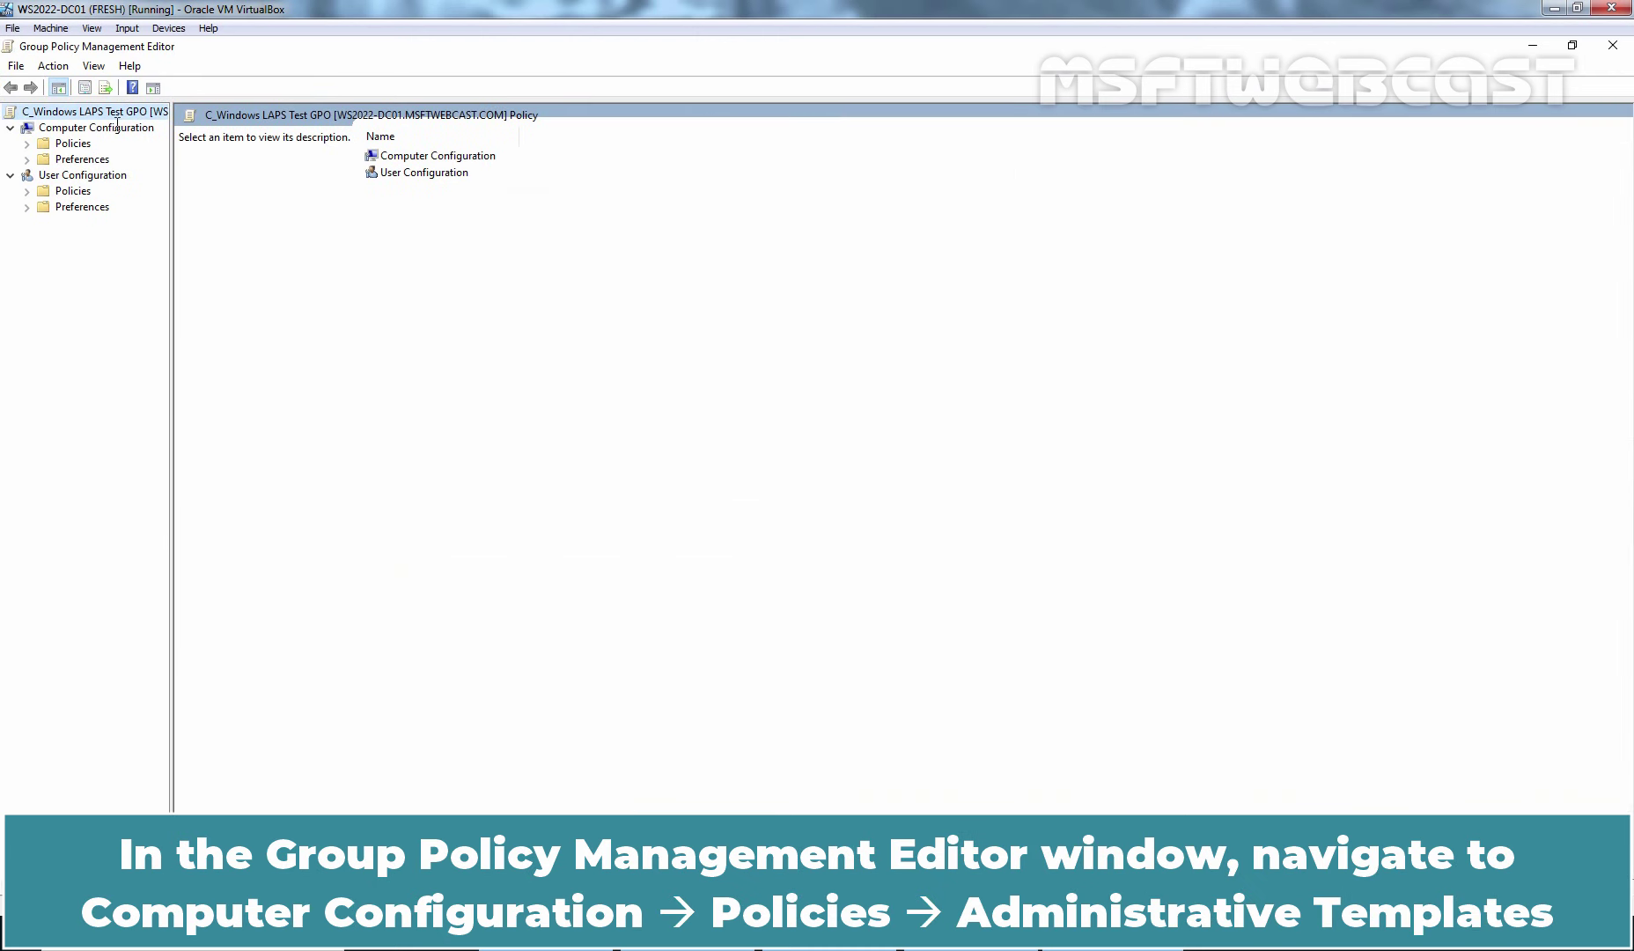
double_click(86, 144)
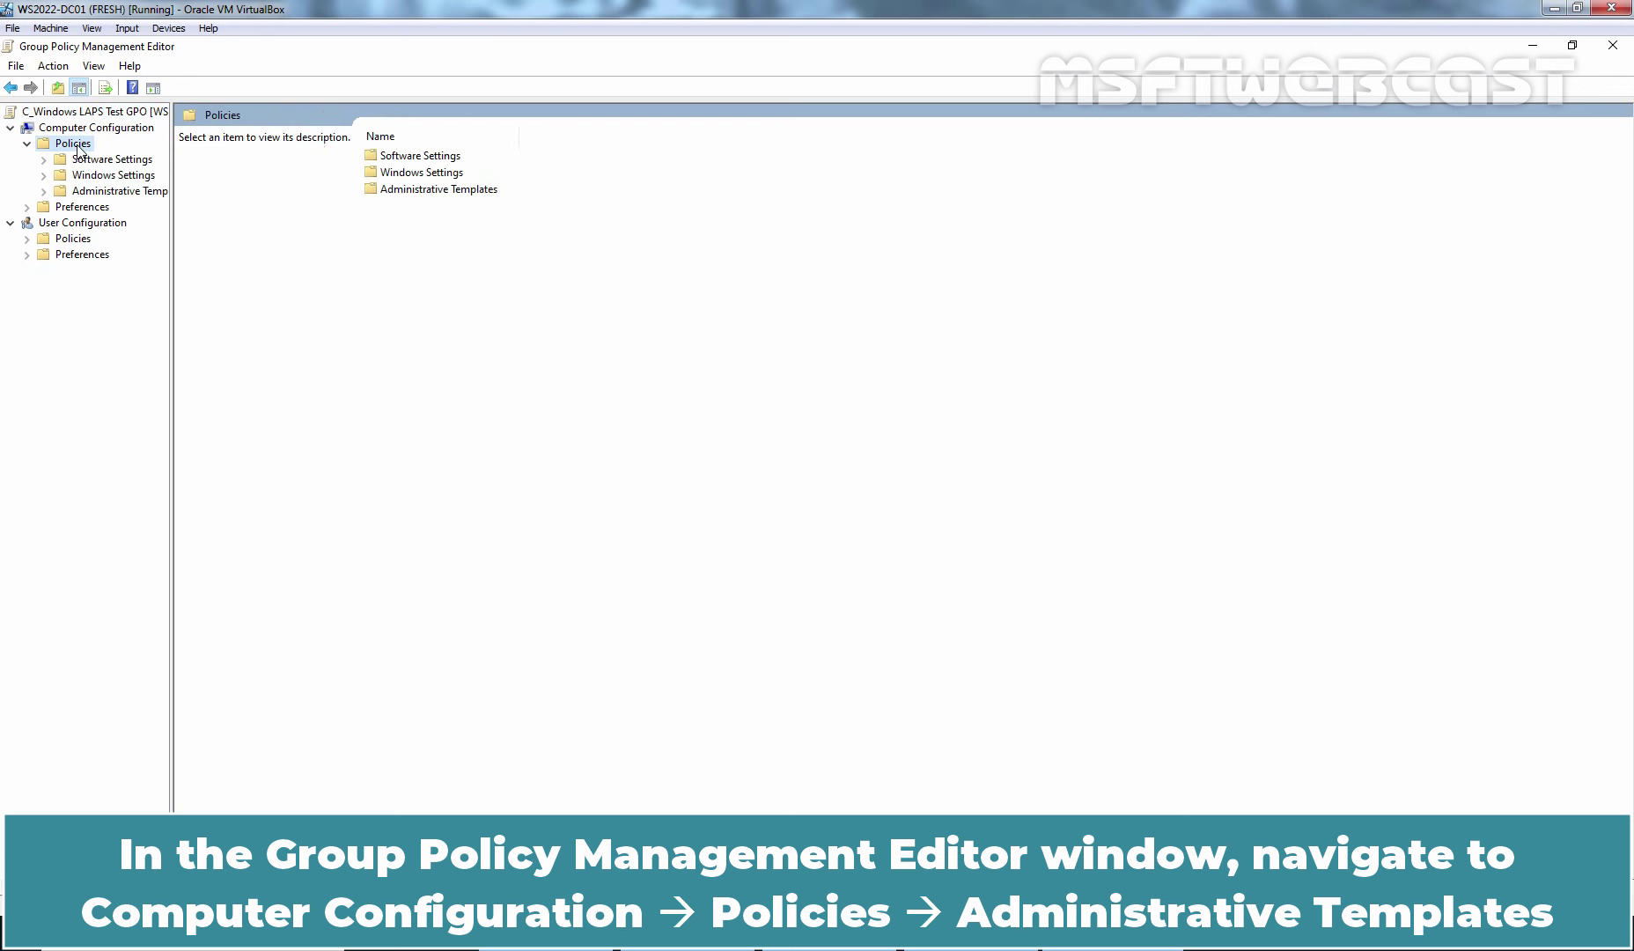
double_click(112, 192)
double_click(104, 287)
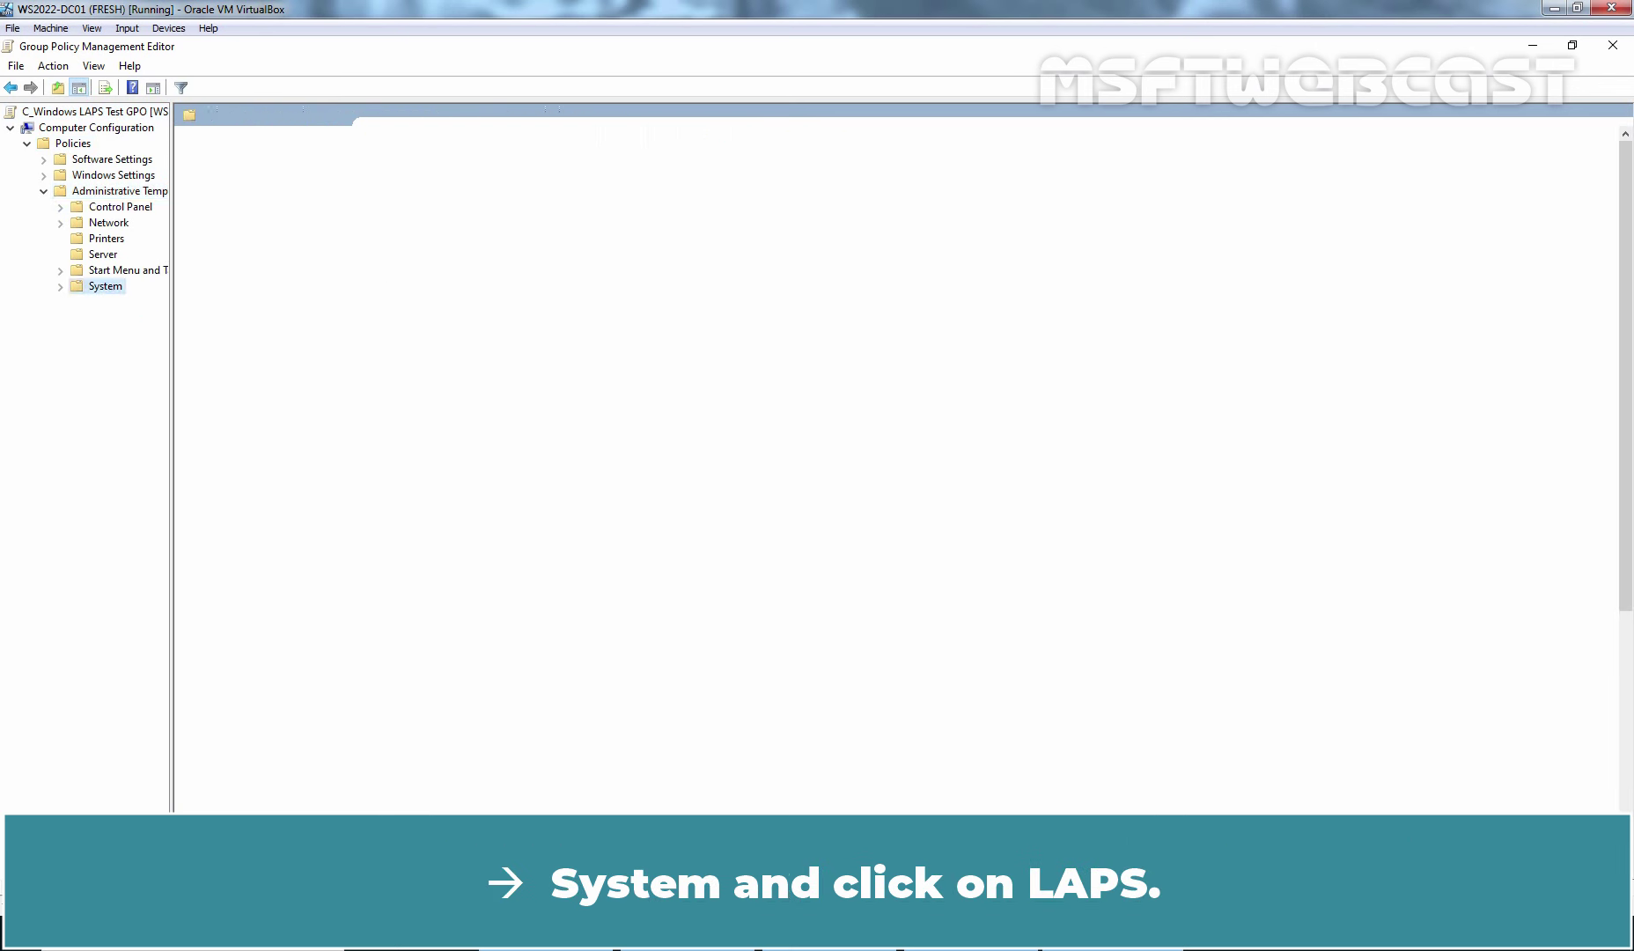
click(123, 401)
key(l)
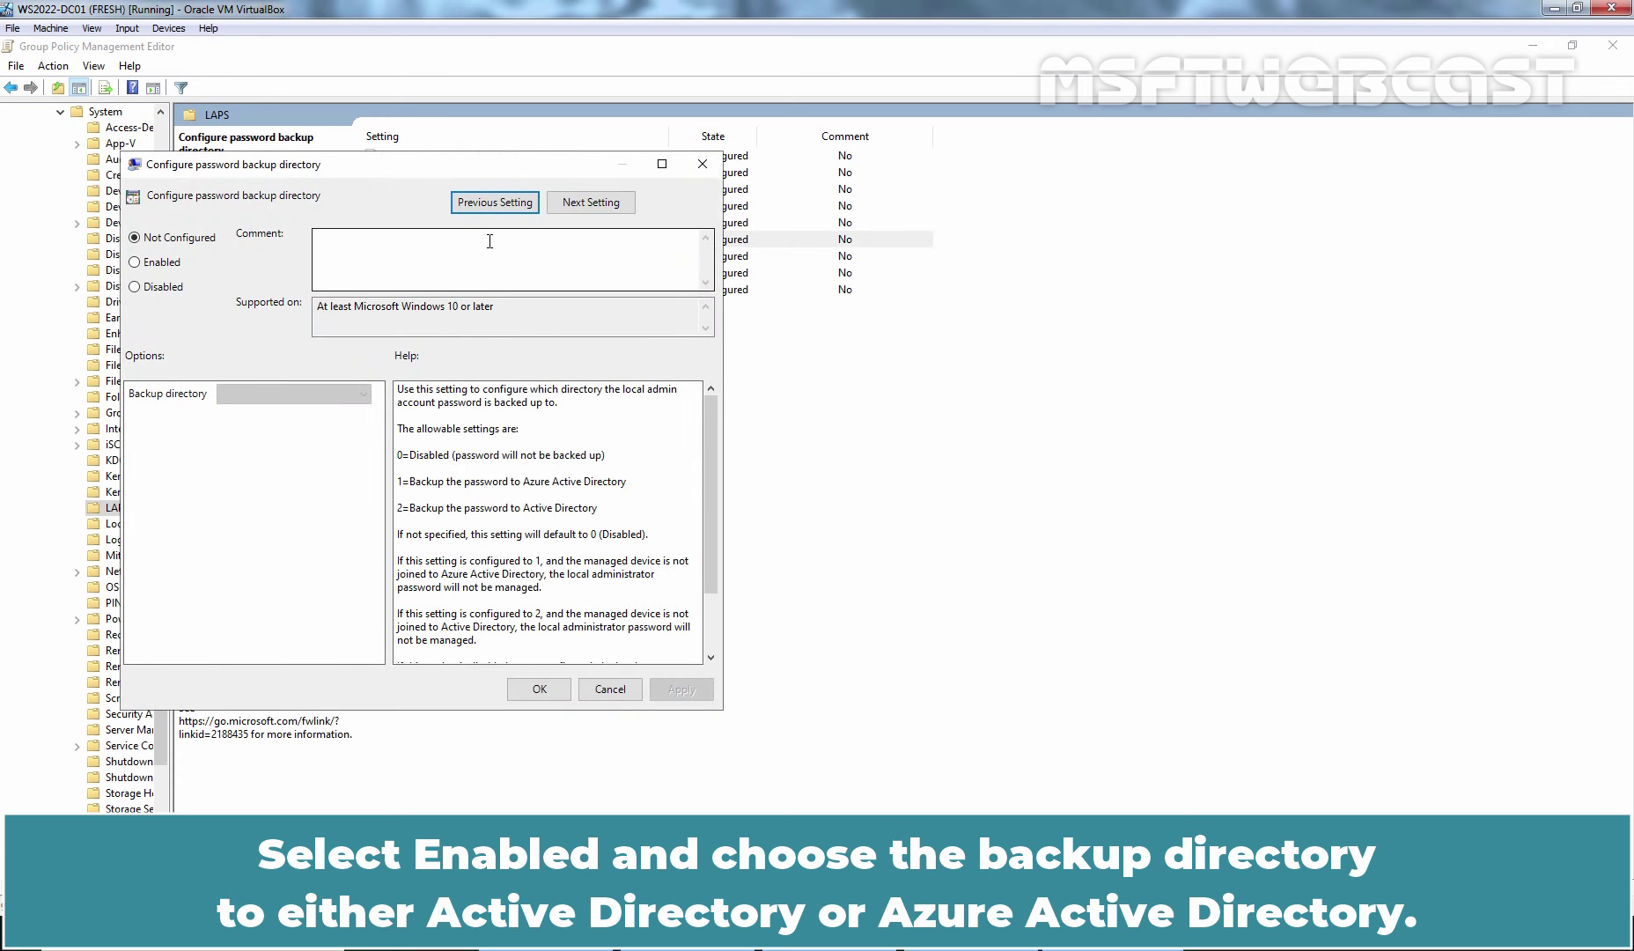
- Enable Configure password backup directory with Active Directory as the backup directory
click(138, 263)
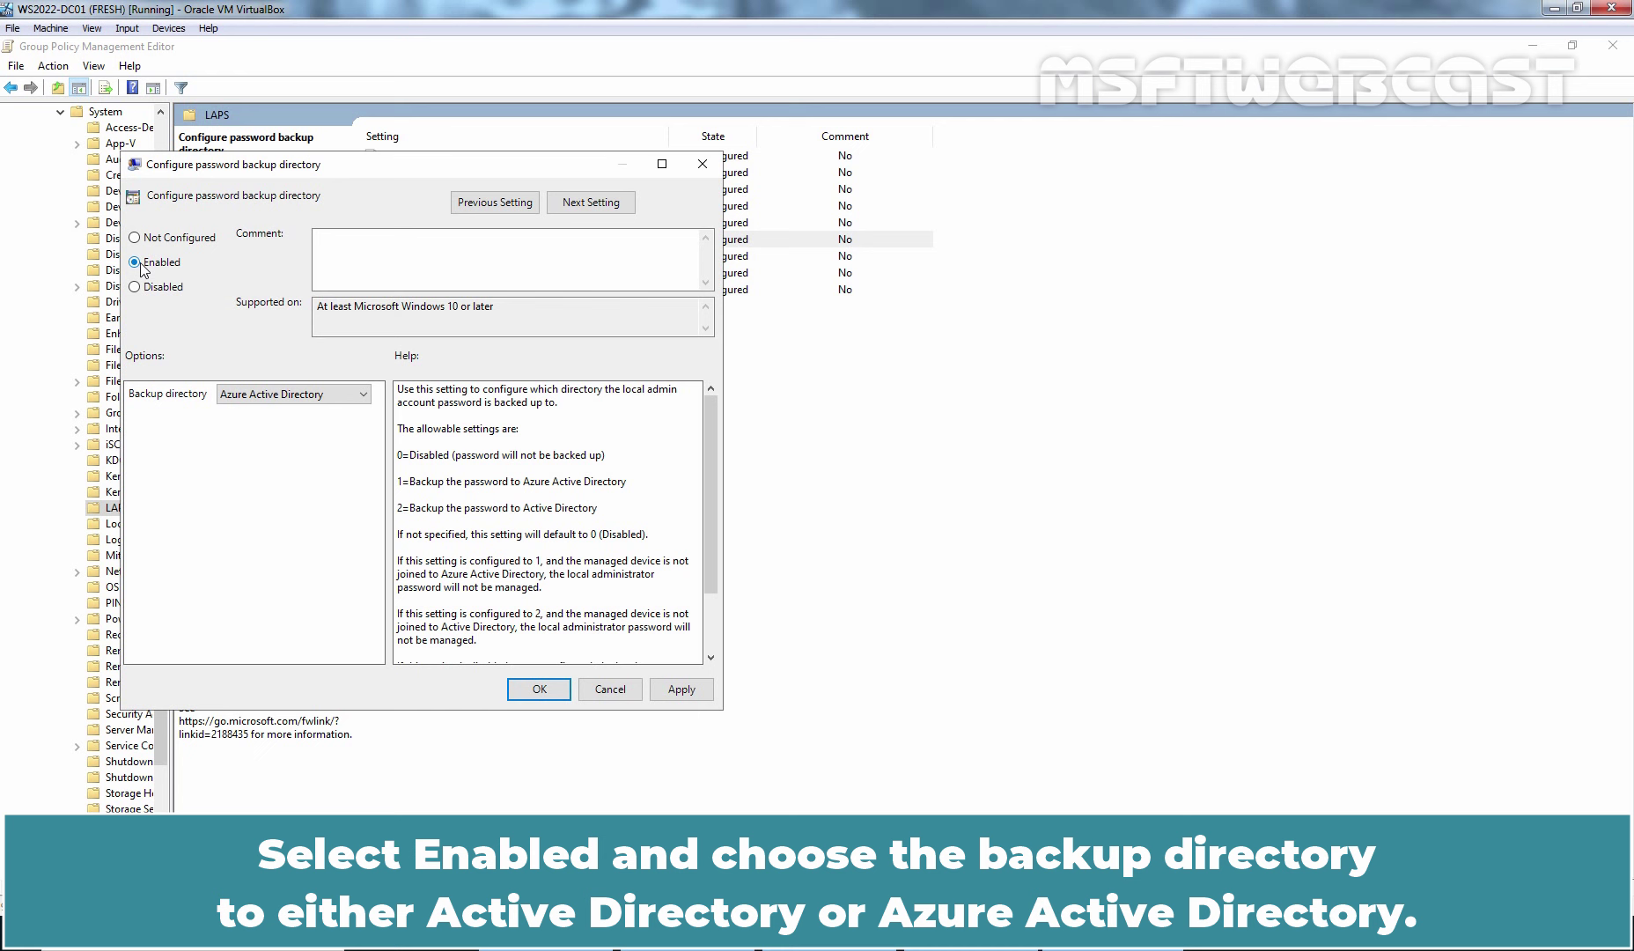
click(296, 396)
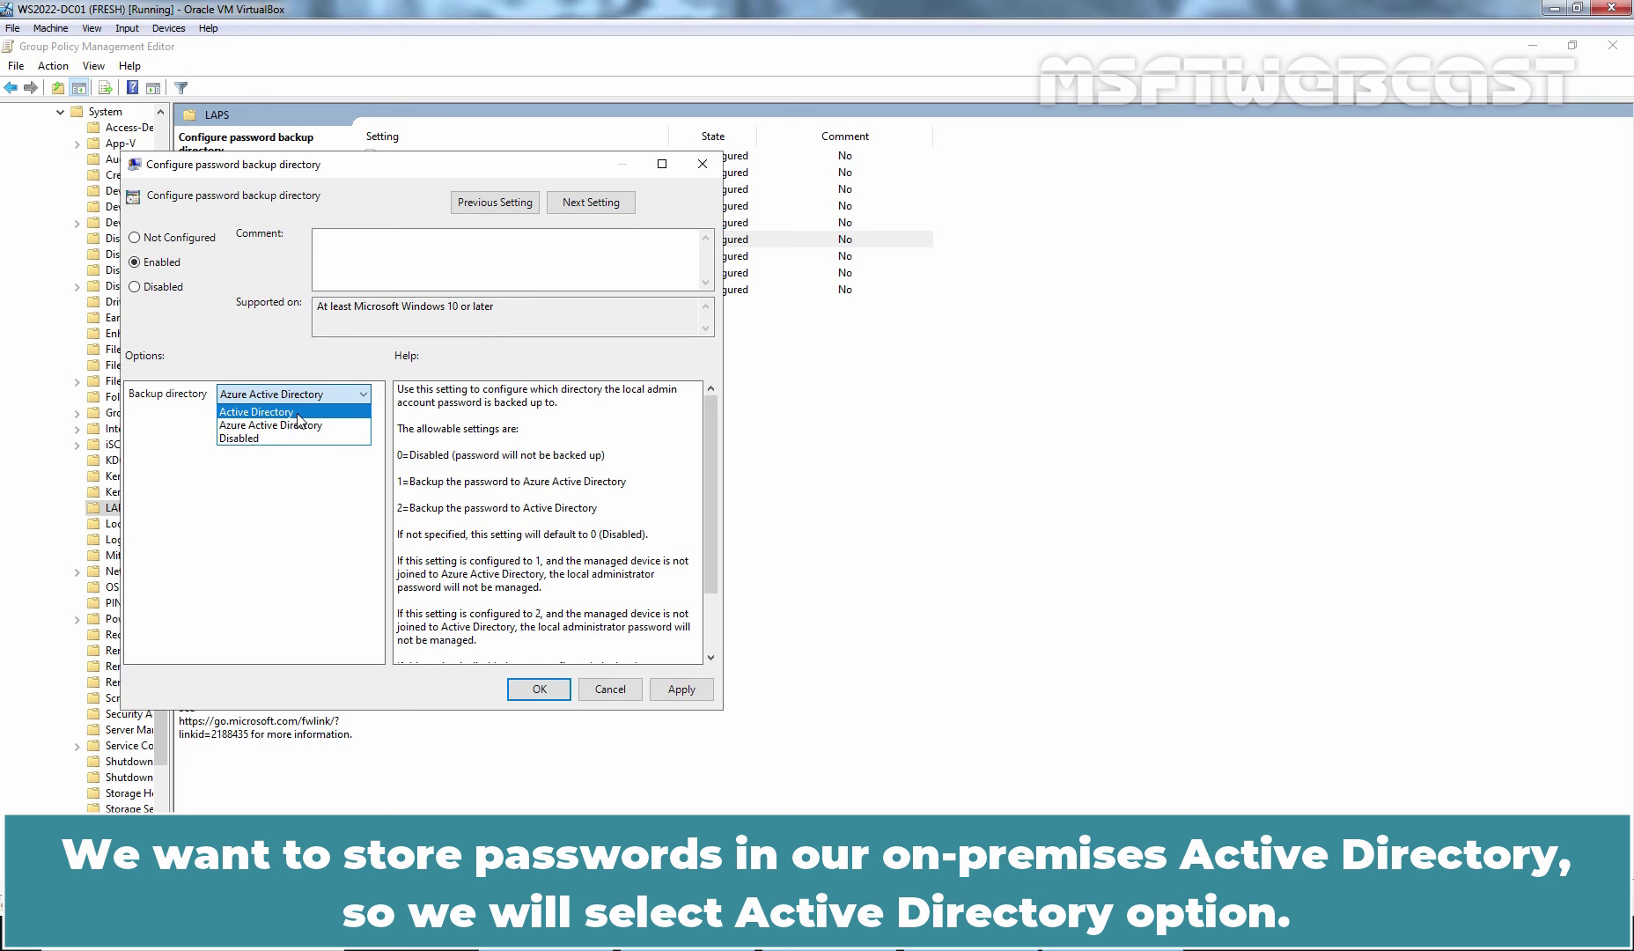
click(297, 413)
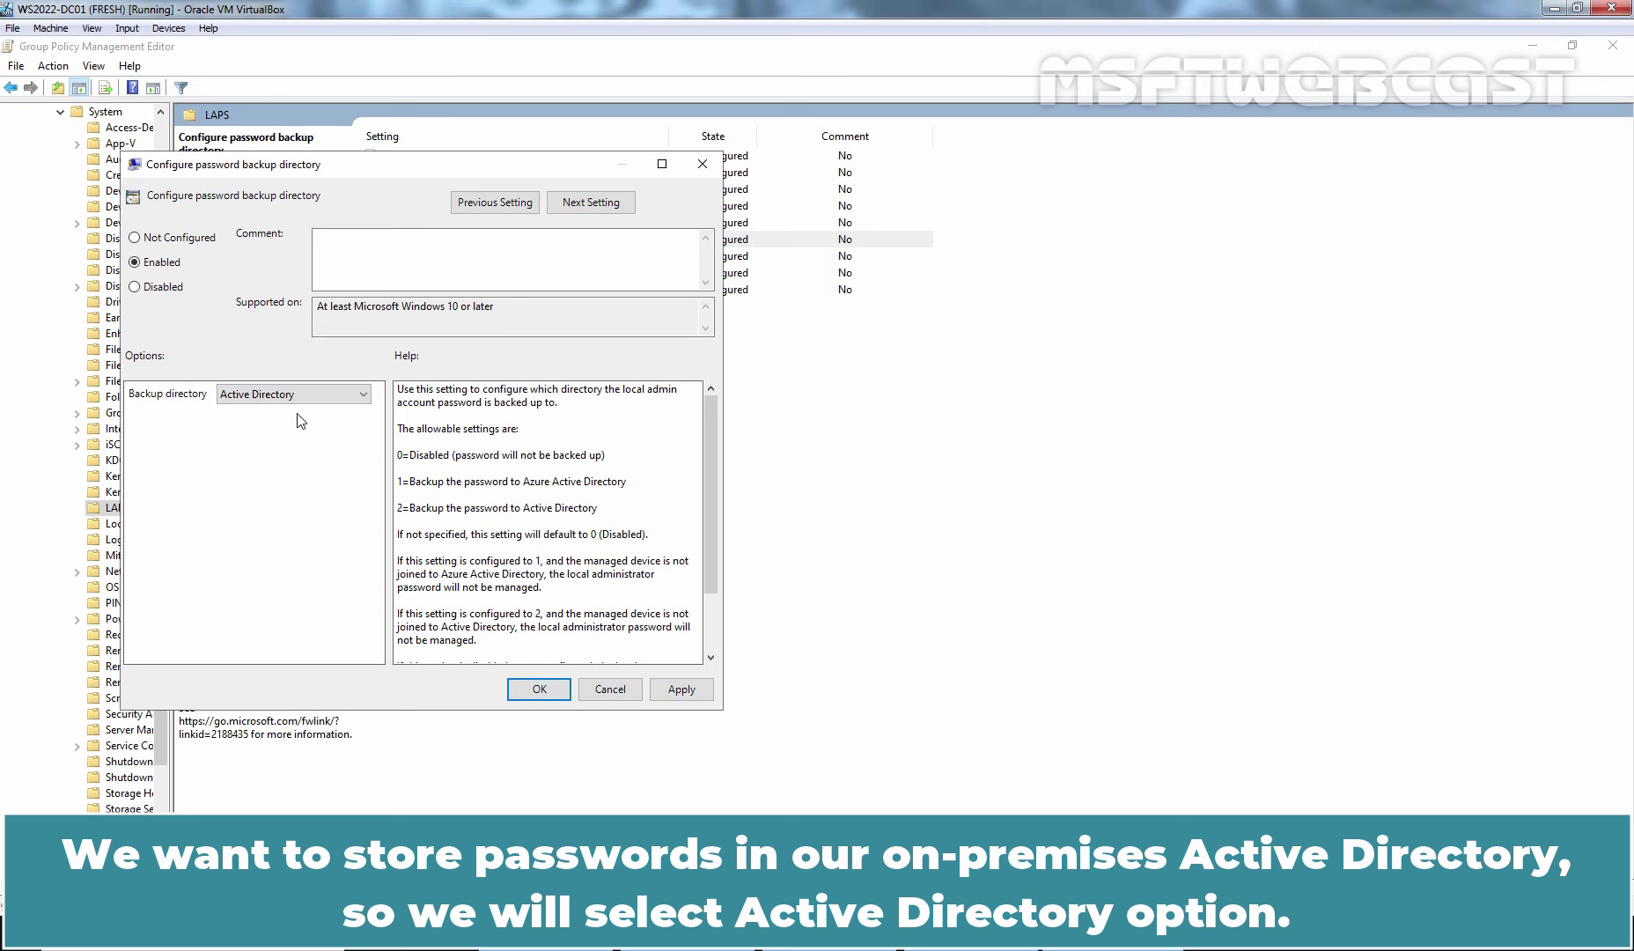
click(685, 690)
click(540, 690)
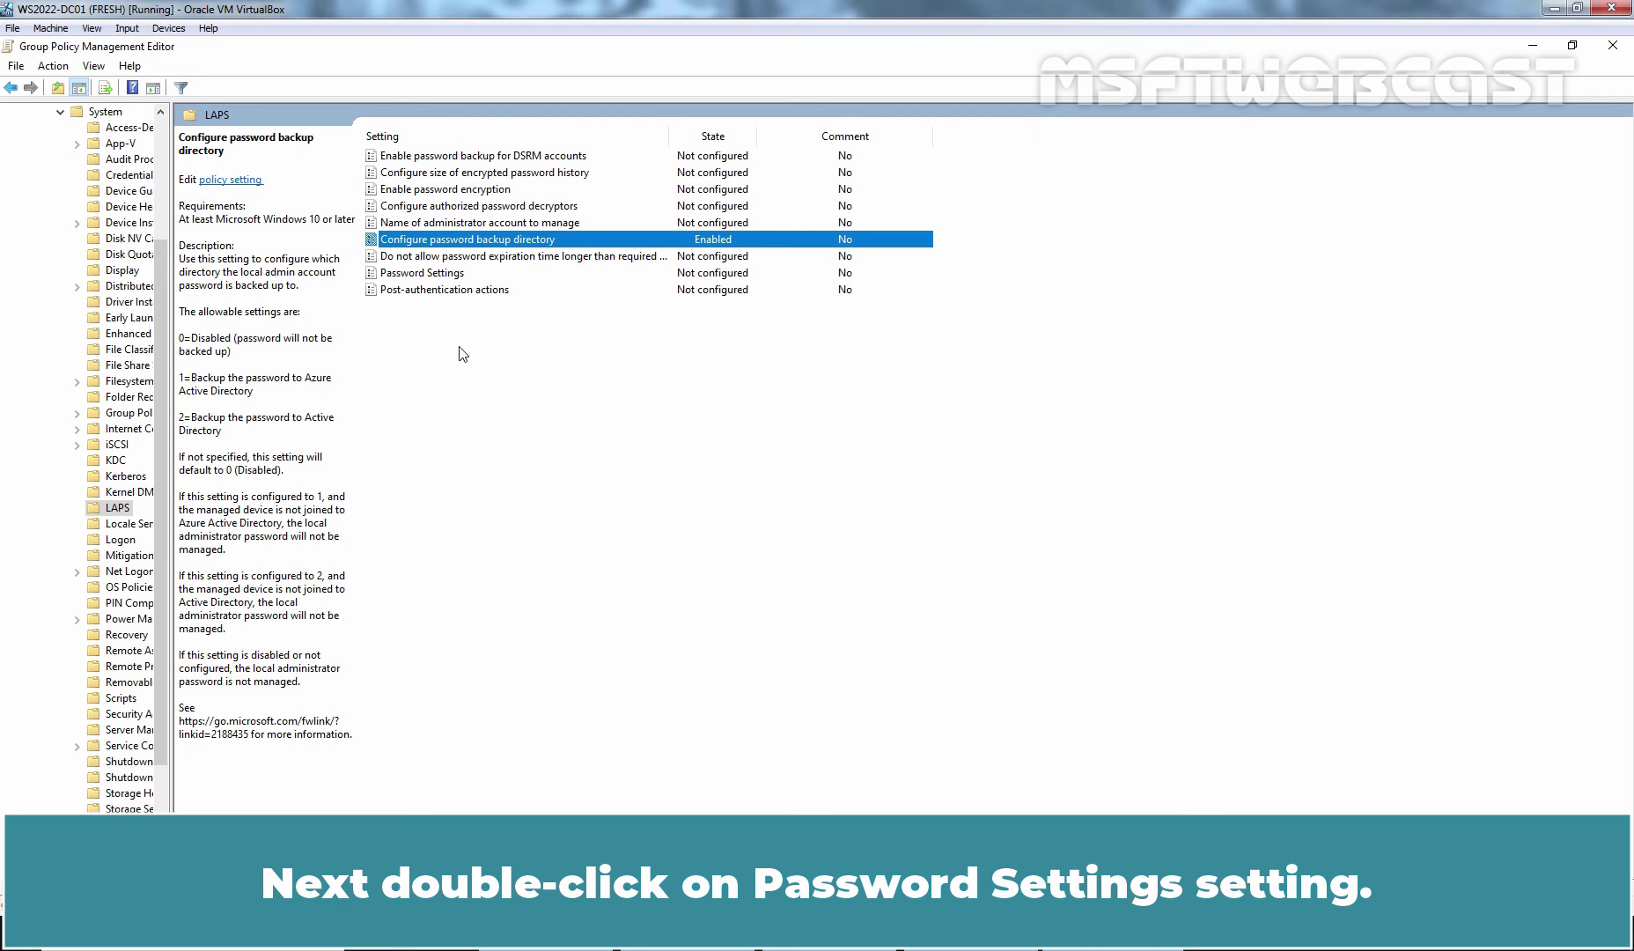
- Enable Password Settings, keeping full complexity, 14-character length and 30-day age
double_click(429, 273)
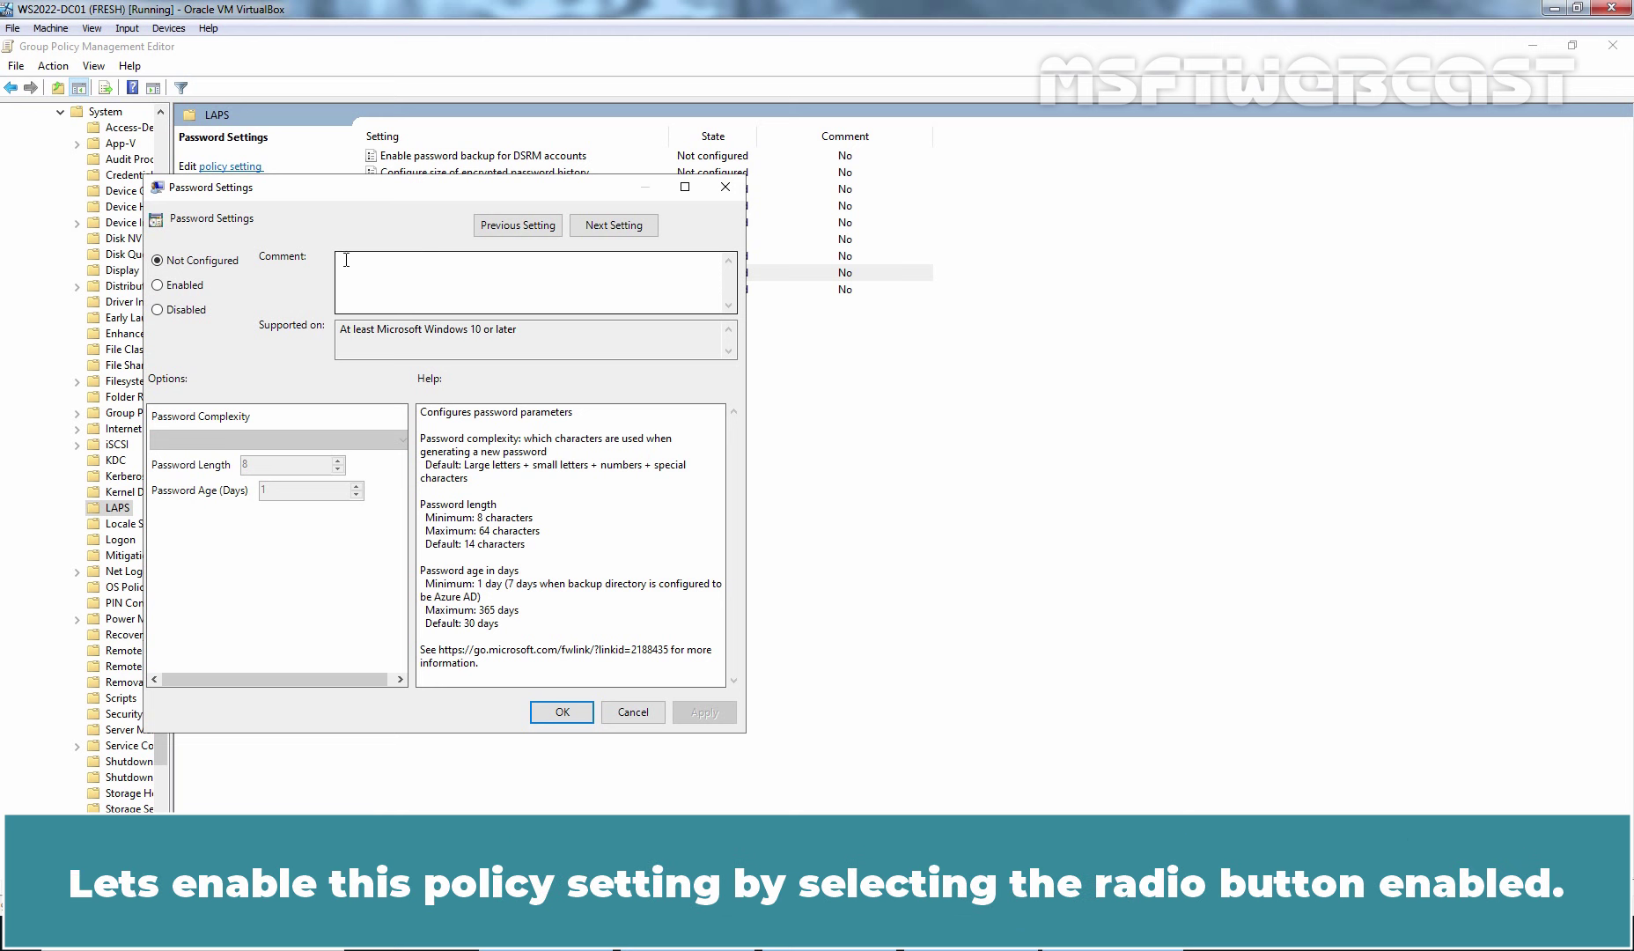
click(173, 287)
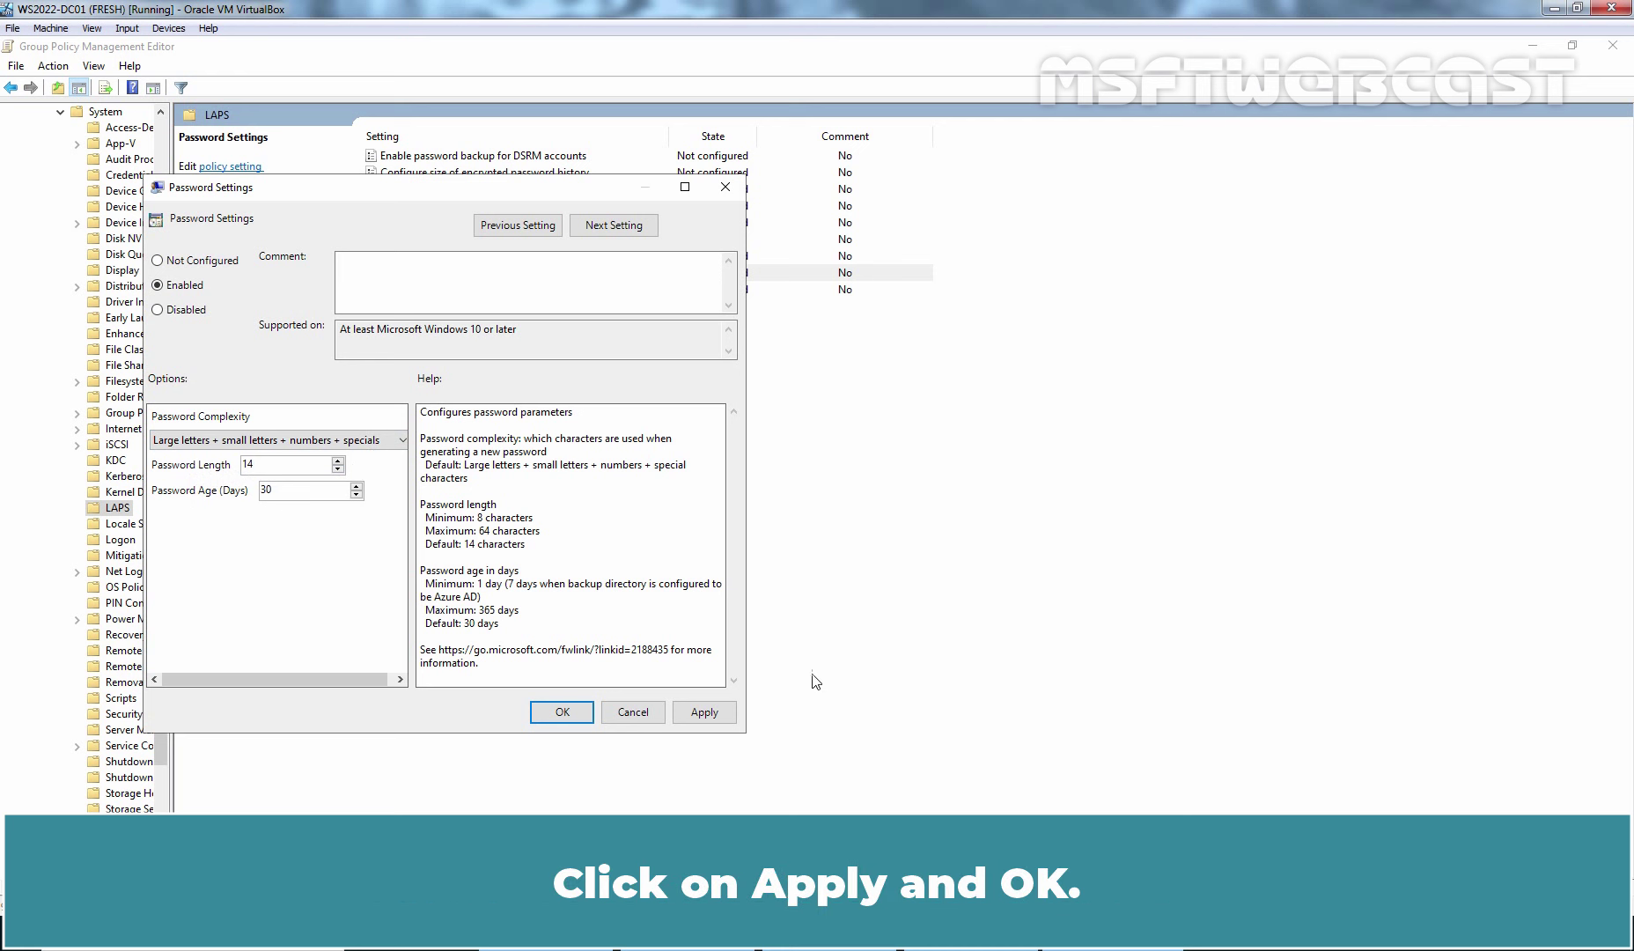
click(708, 713)
click(562, 712)
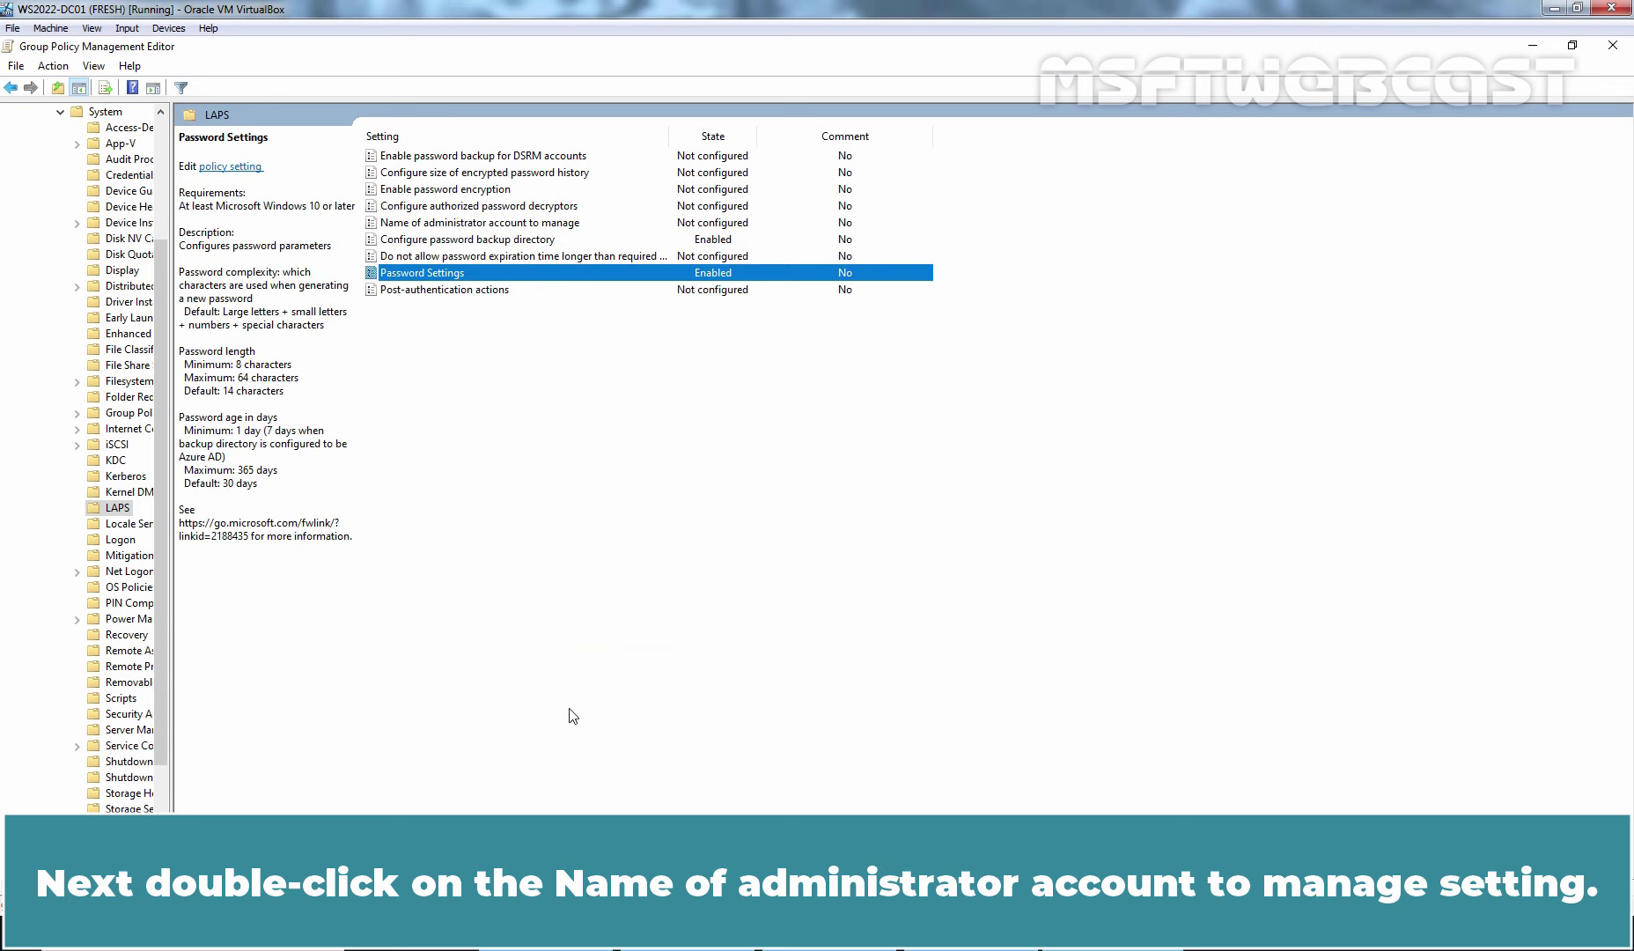
- Enable Name of administrator account to manage and enter the custom local admin account name
double_click(500, 223)
click(204, 311)
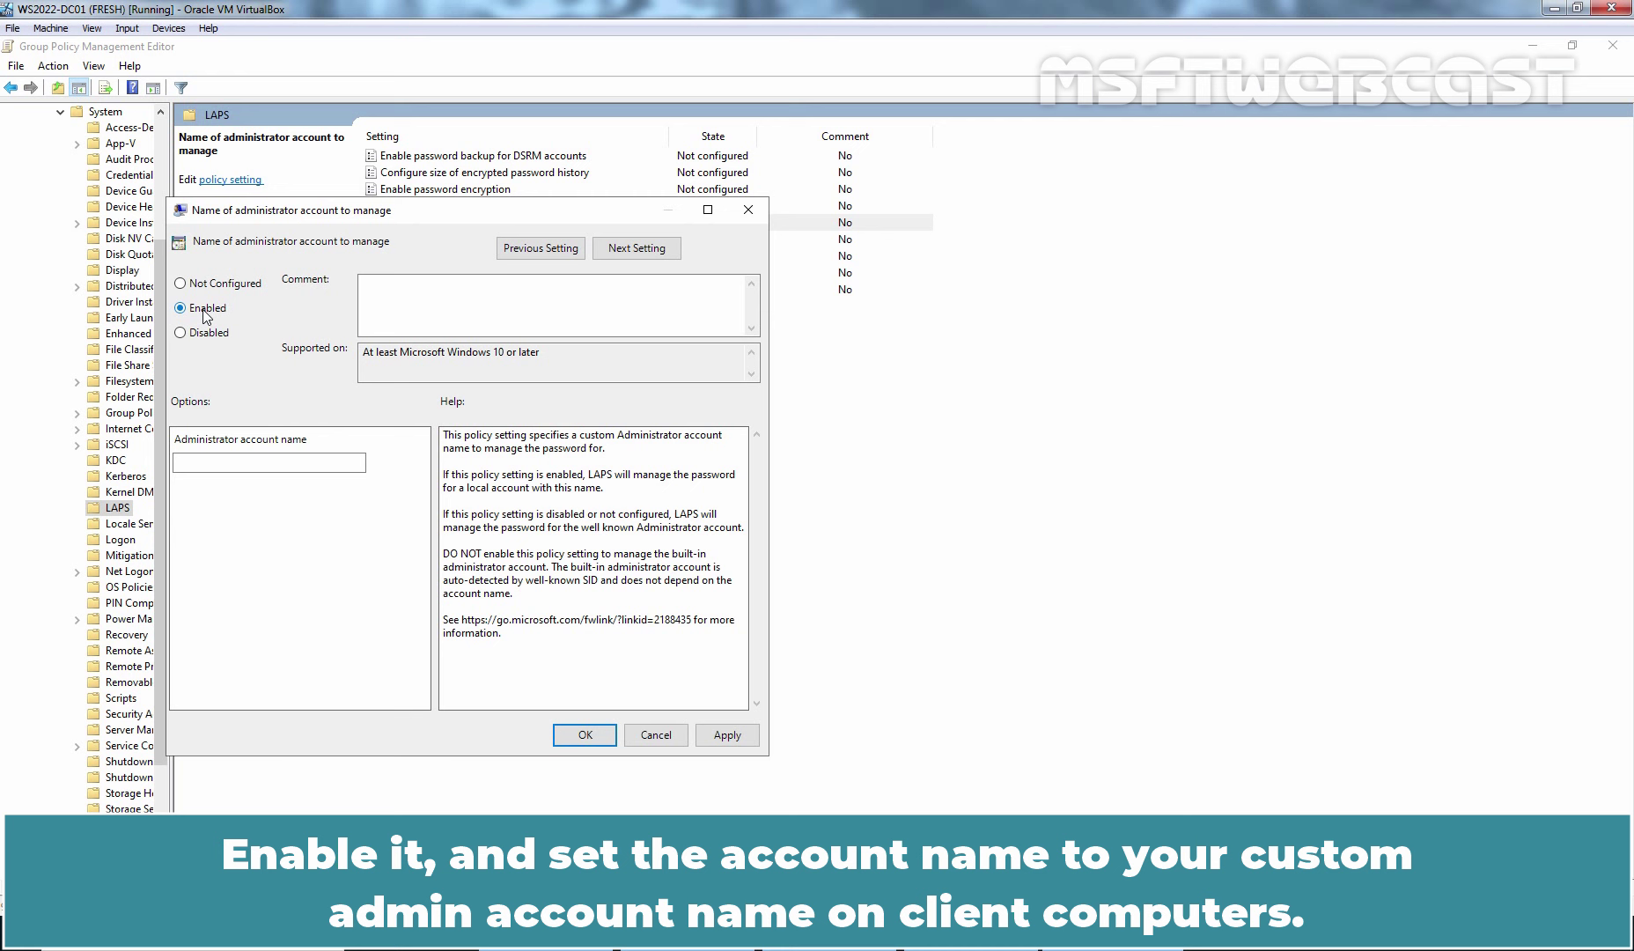
click(213, 458)
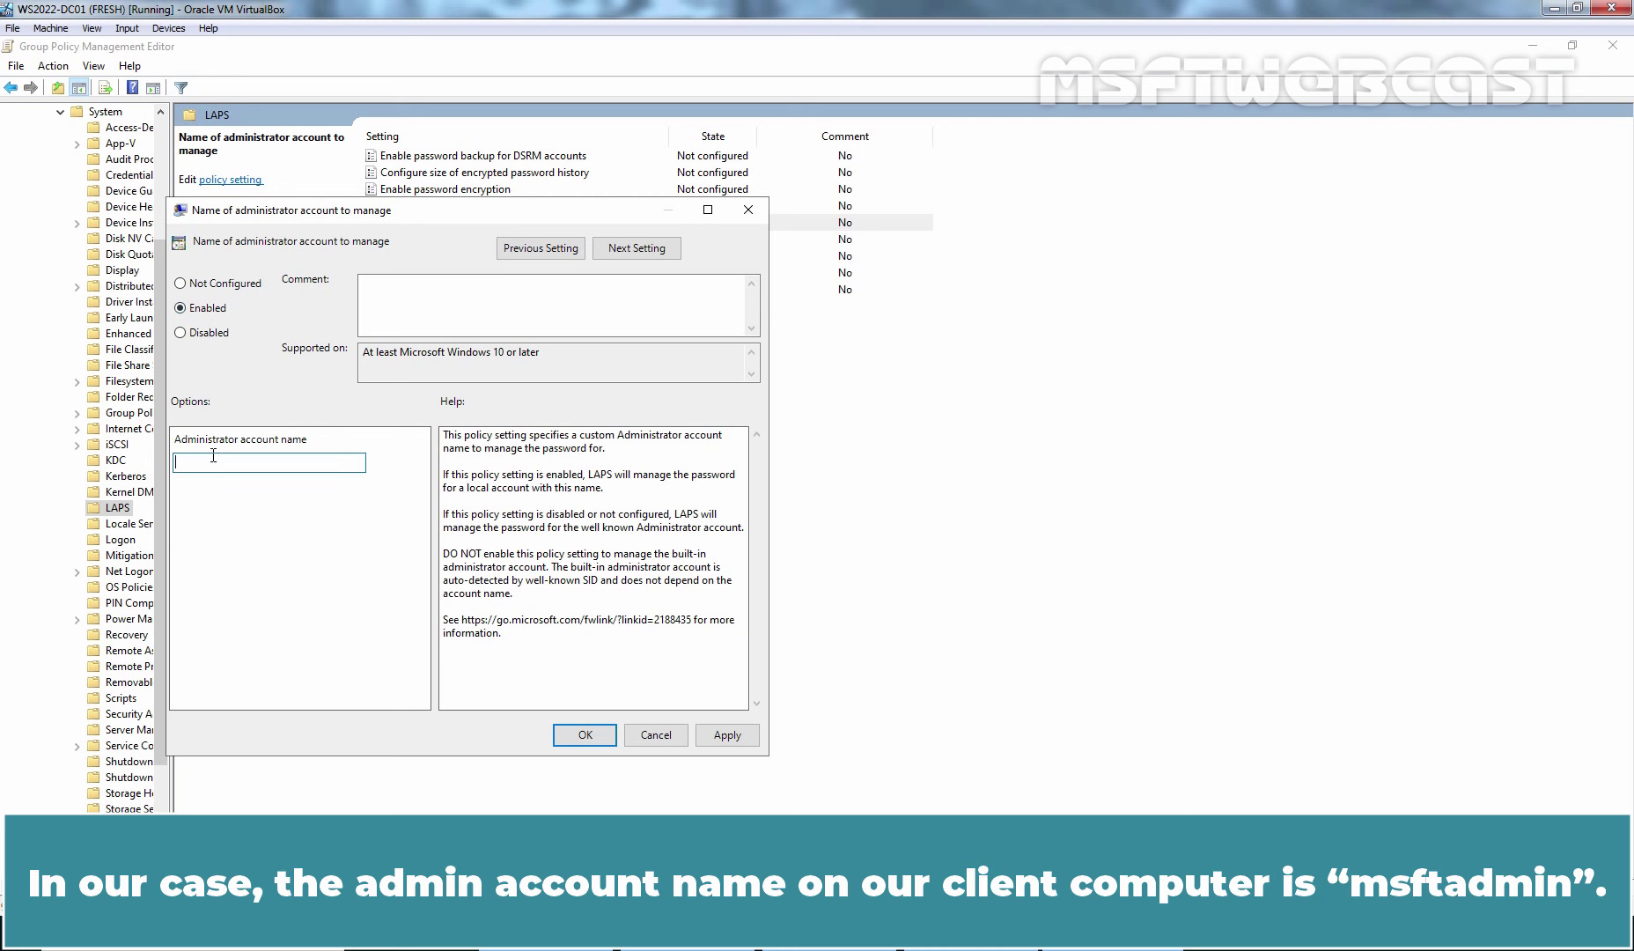
text(msftadmin)
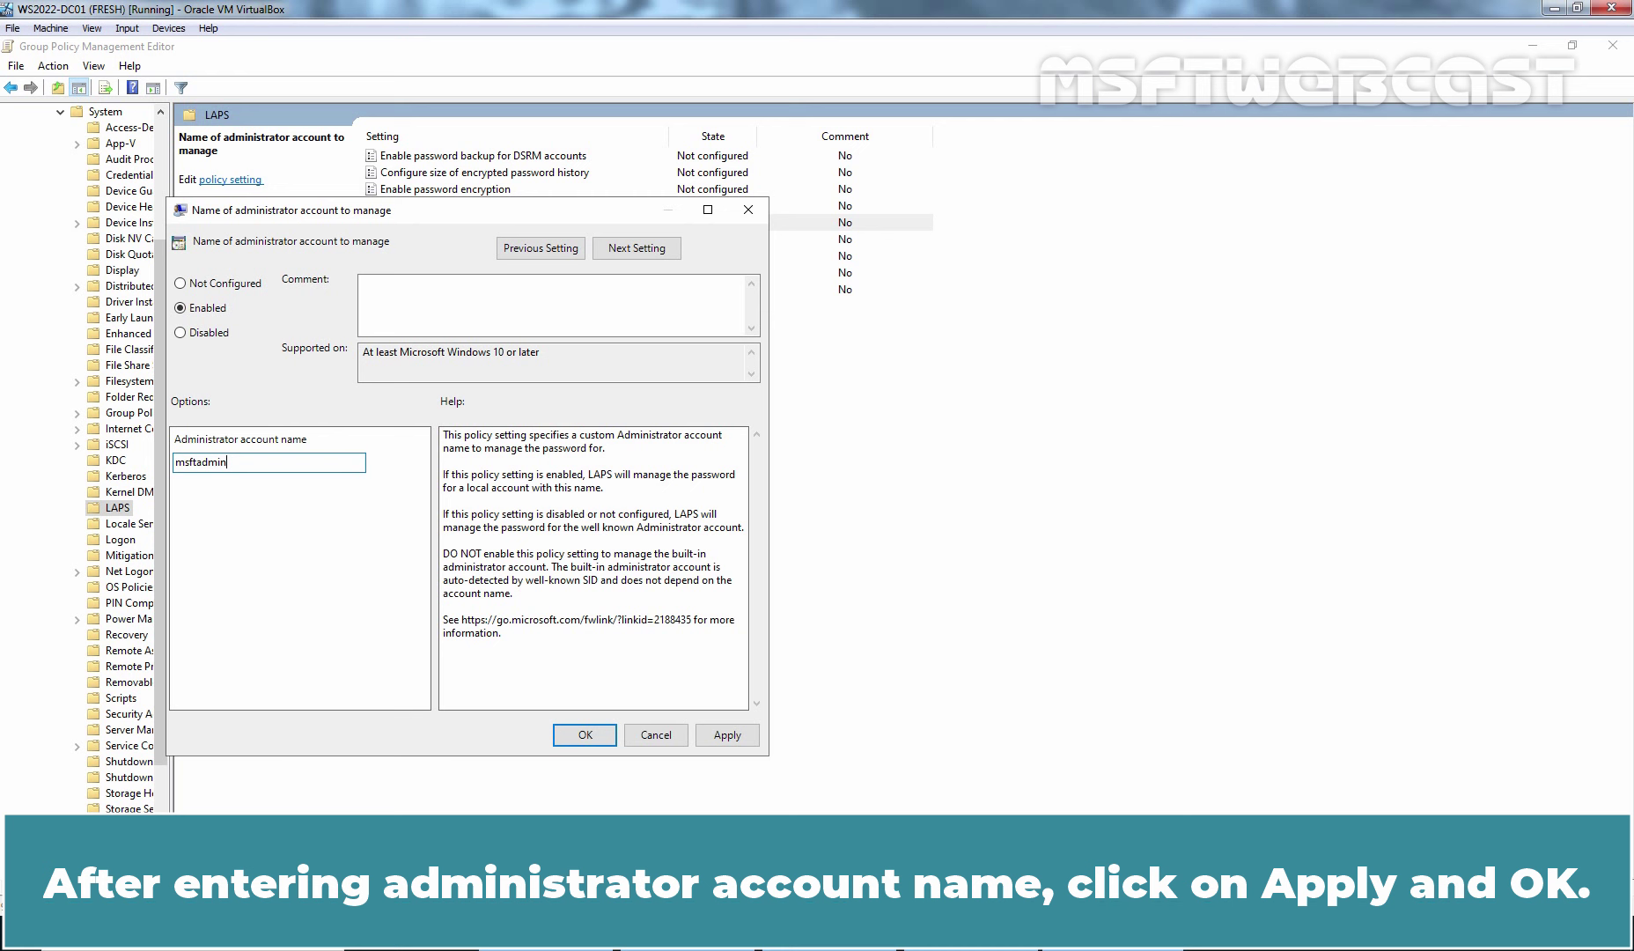
click(727, 734)
click(585, 736)
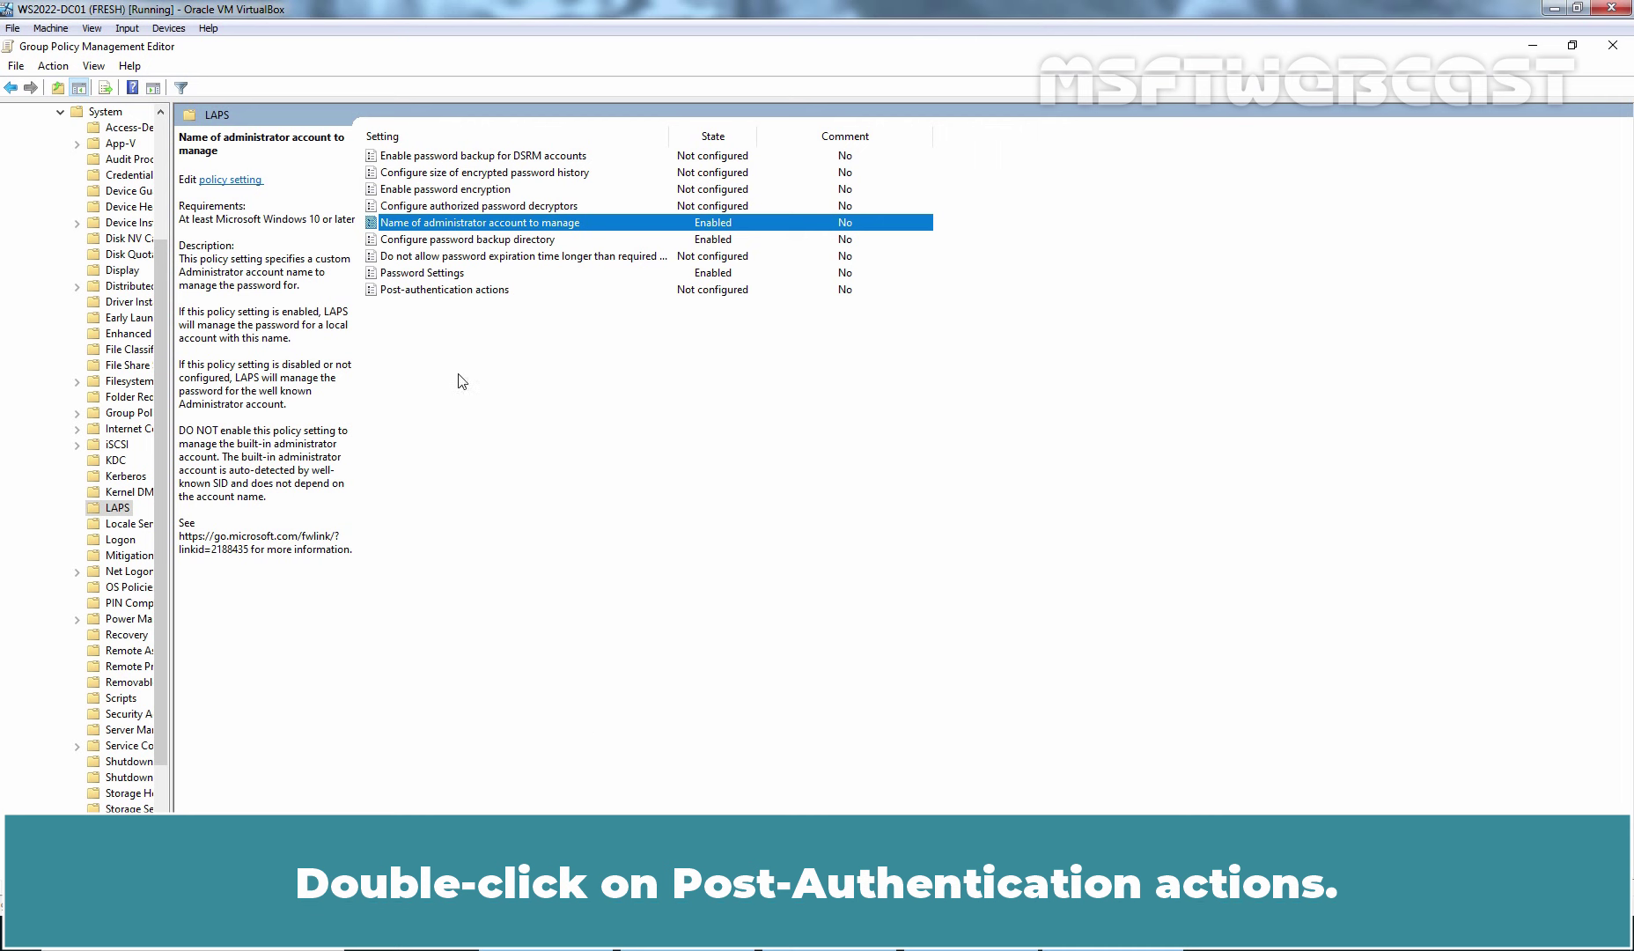
- Enable Post-authentication actions with an 8-hour grace period, keeping reset password and reboot
double_click(440, 290)
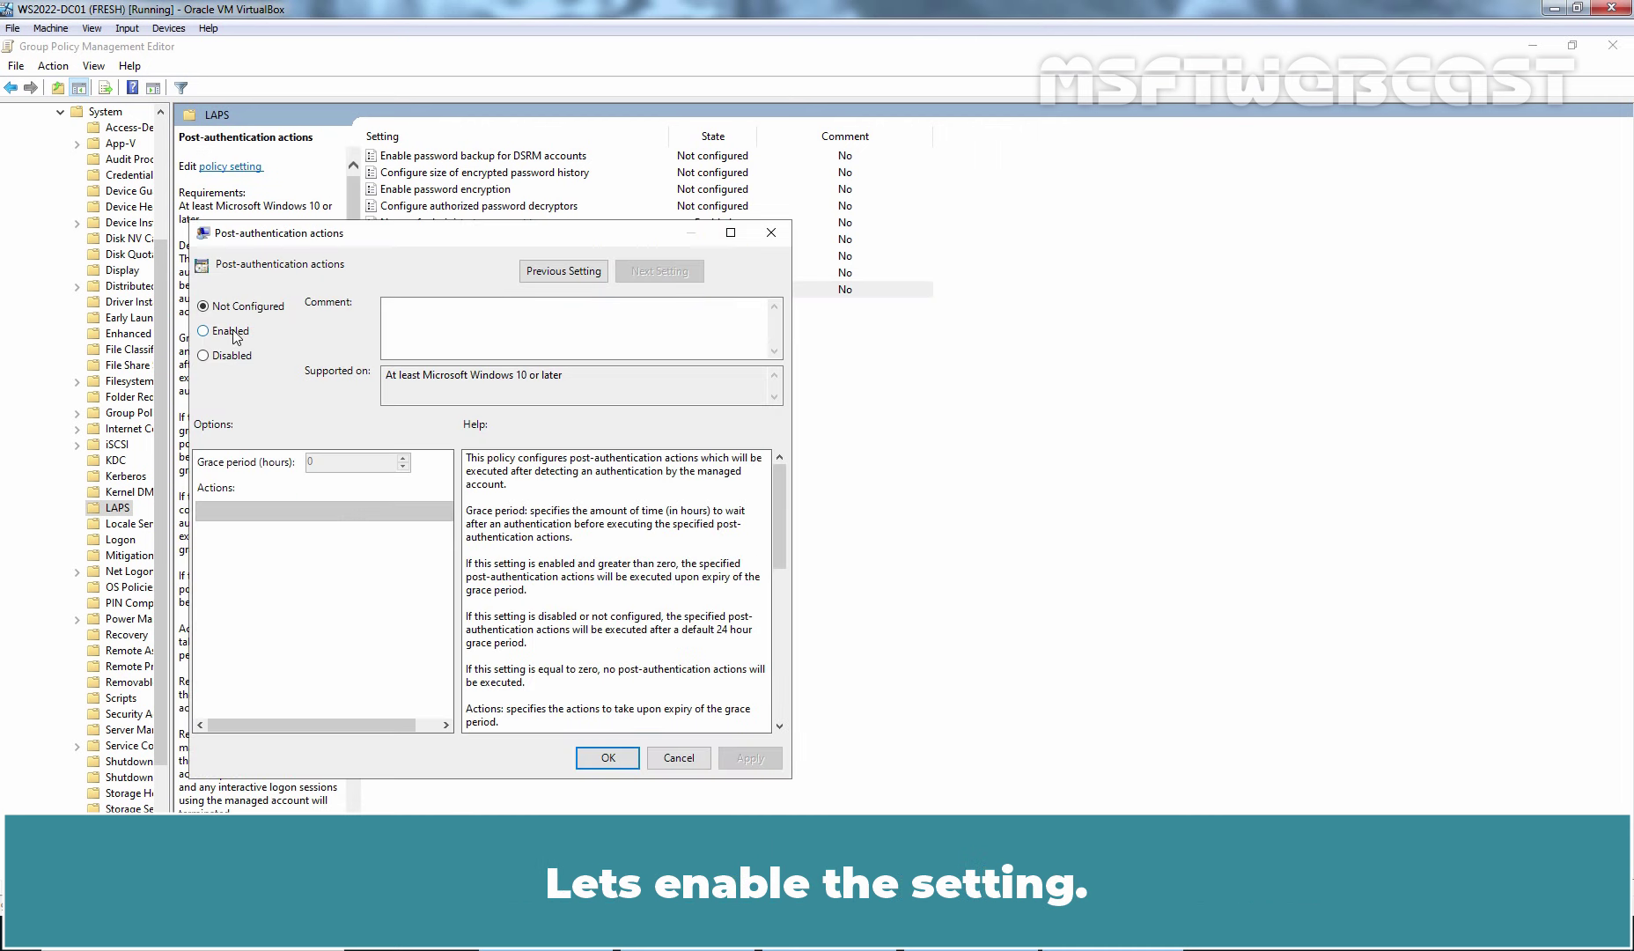
click(233, 333)
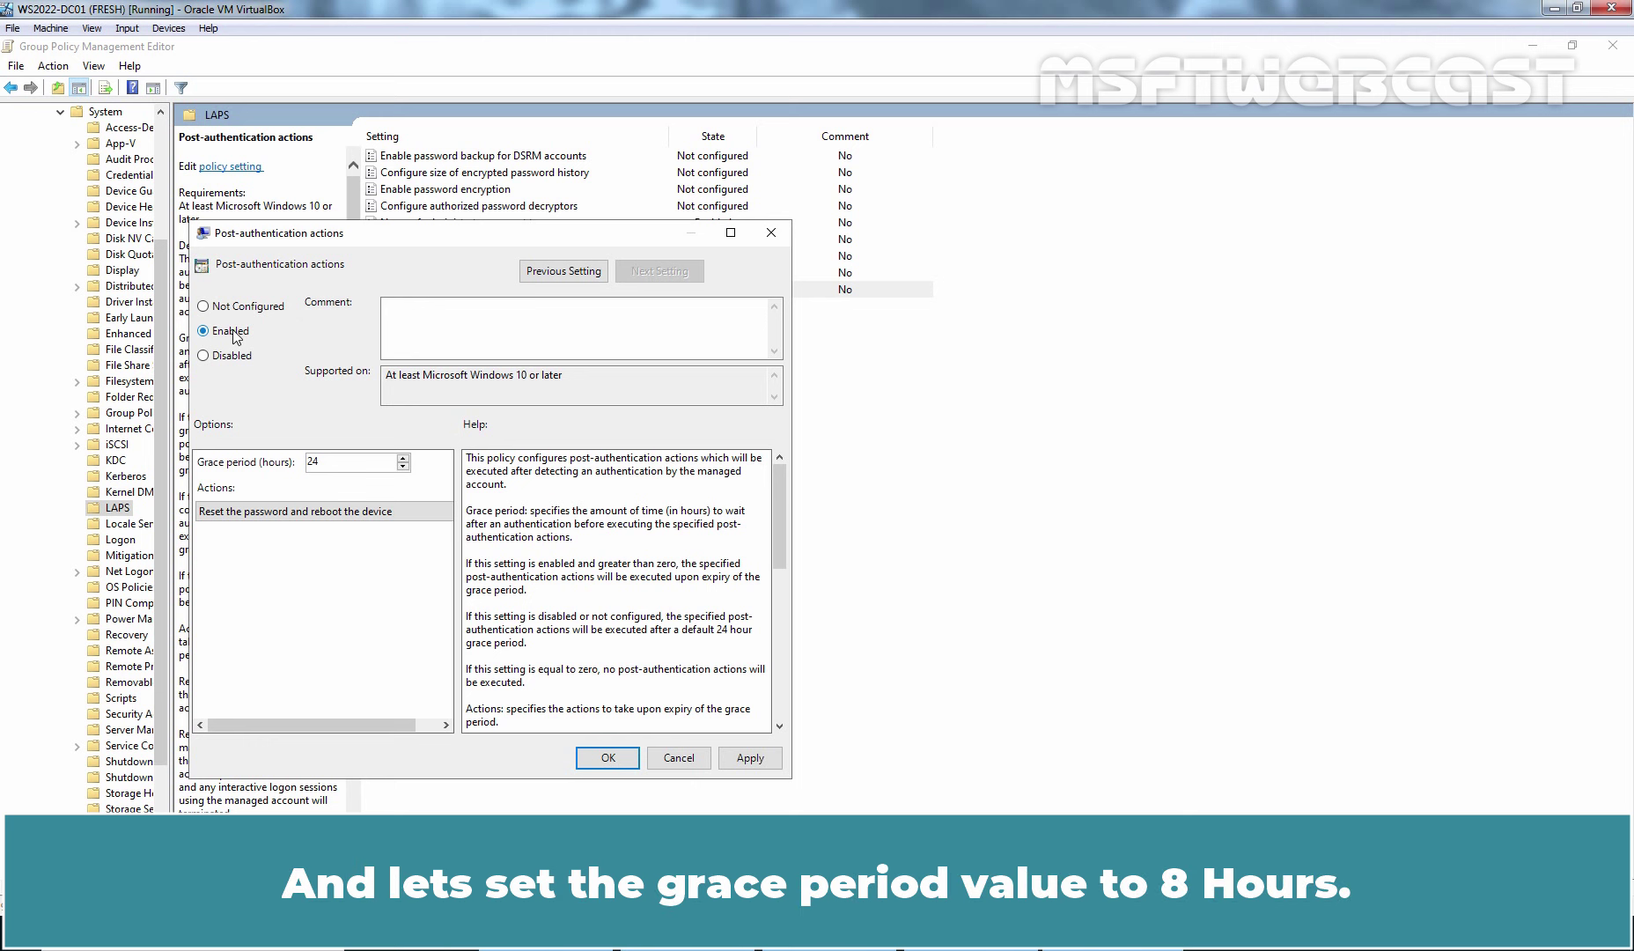
drag(343, 465, 292, 464)
text(8)
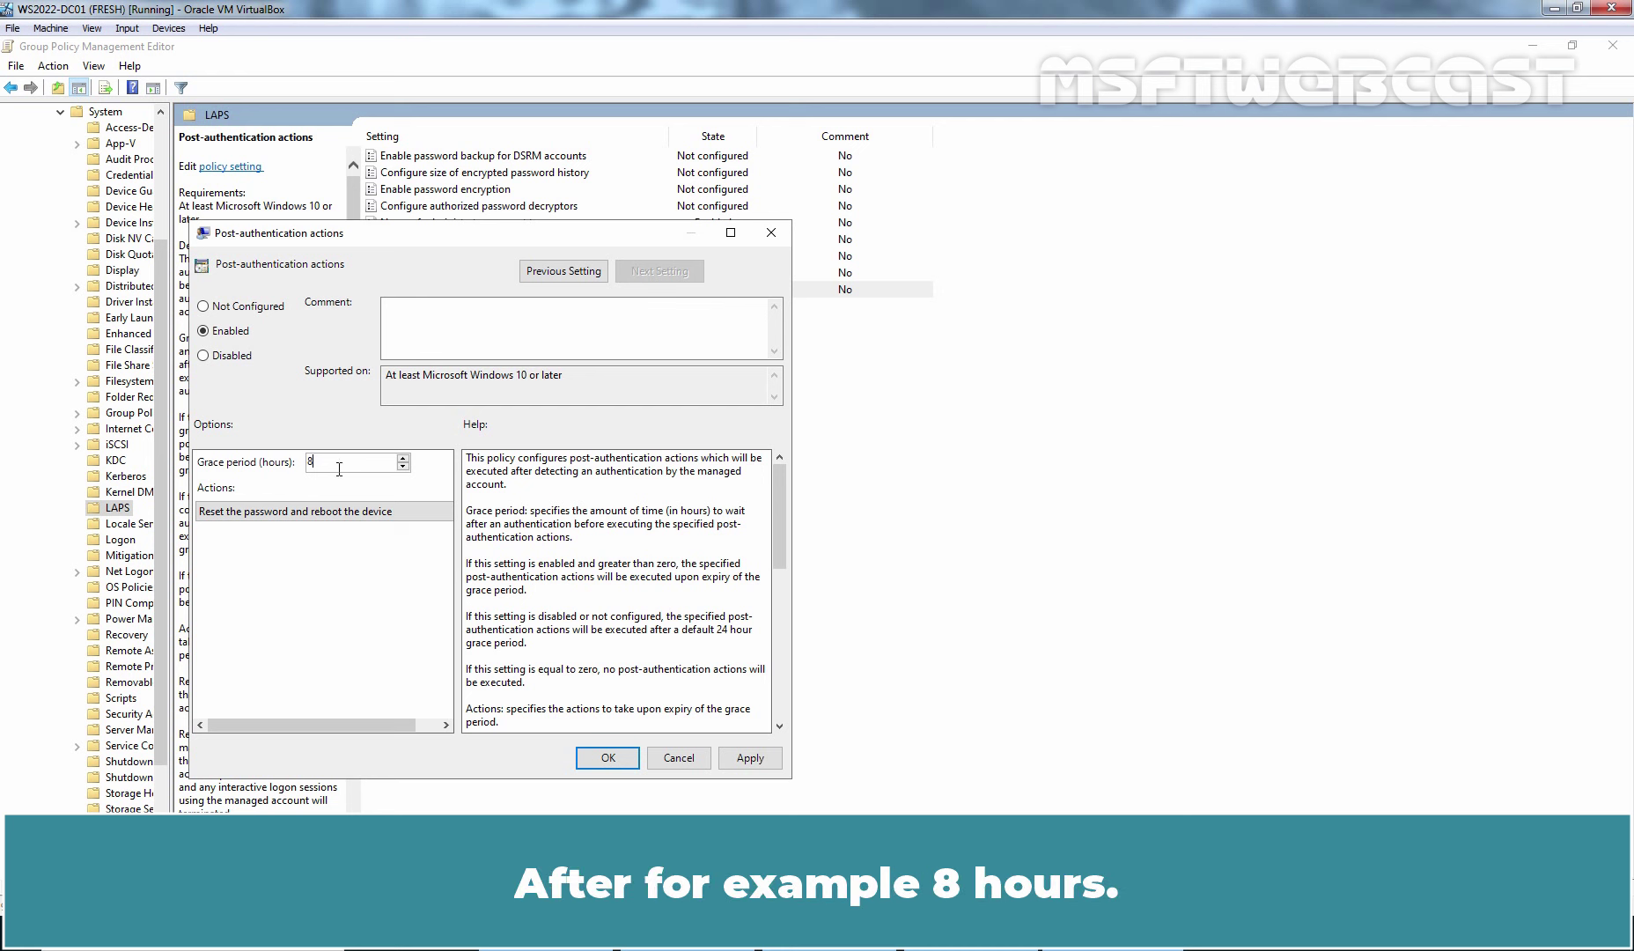
click(750, 757)
click(607, 757)
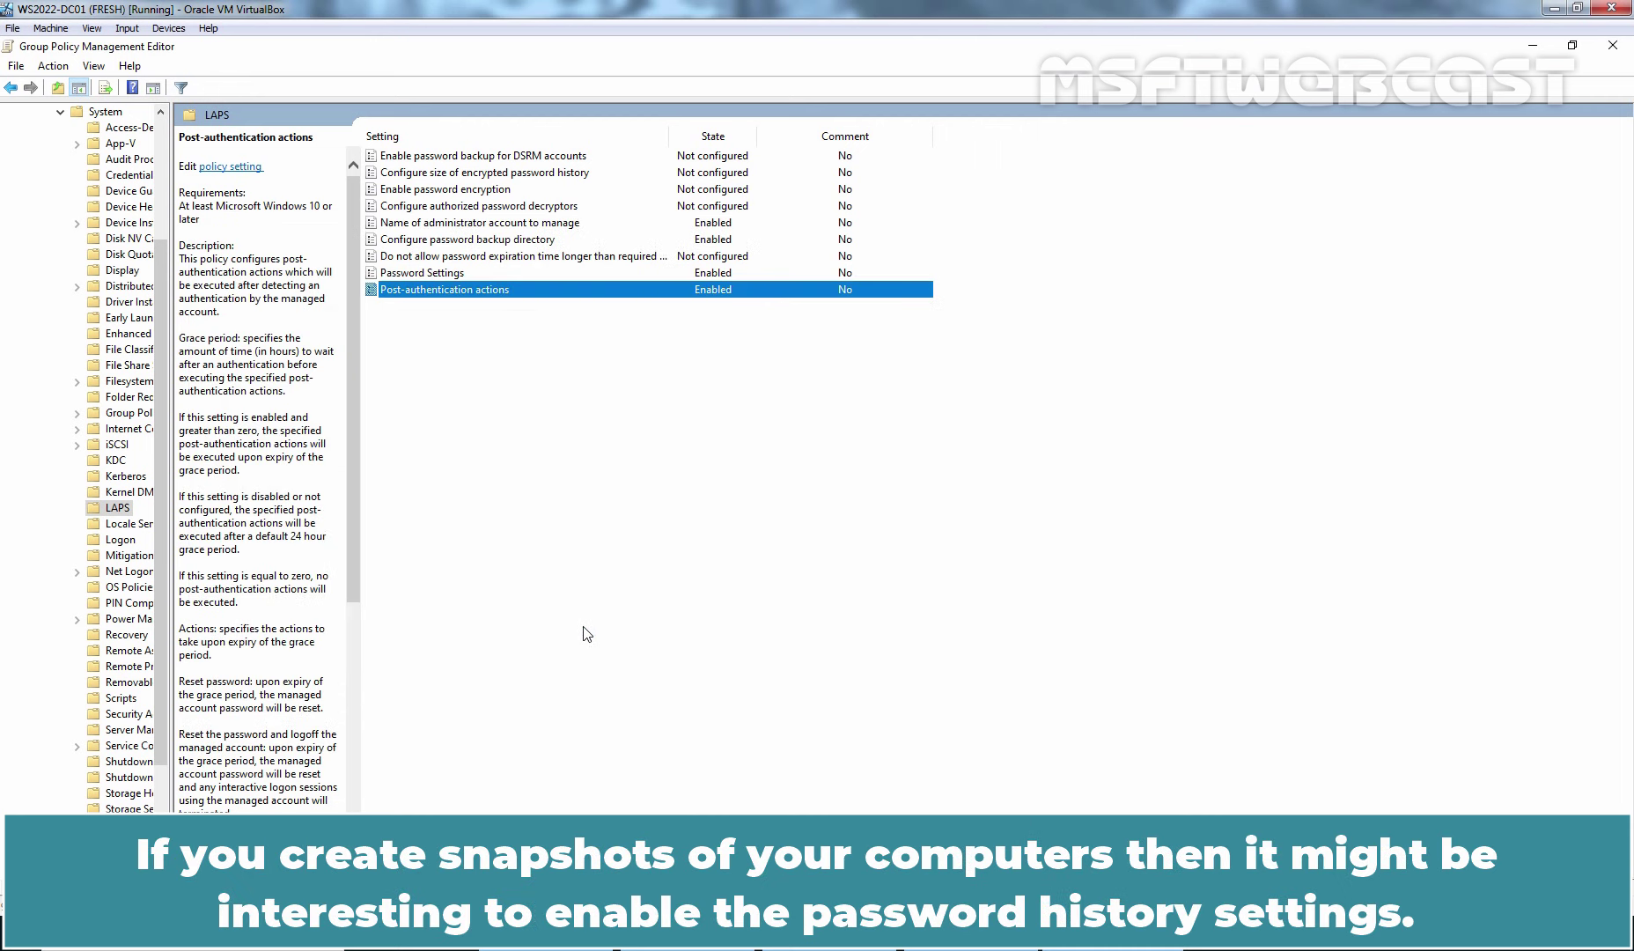
click(515, 174)
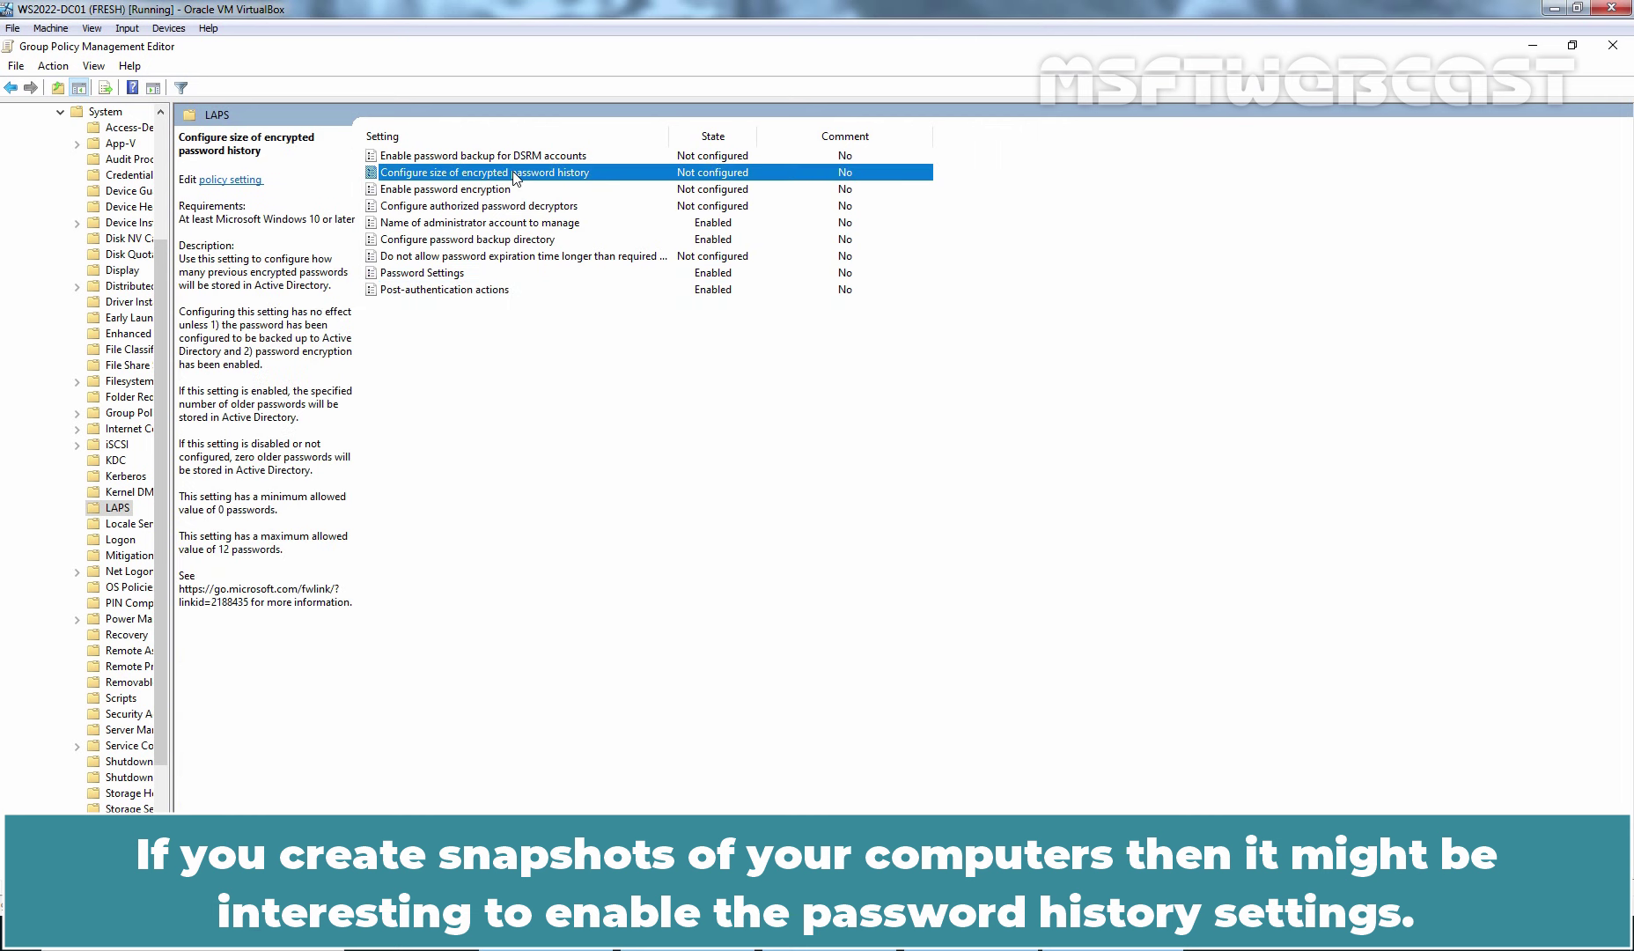
double_click(515, 174)
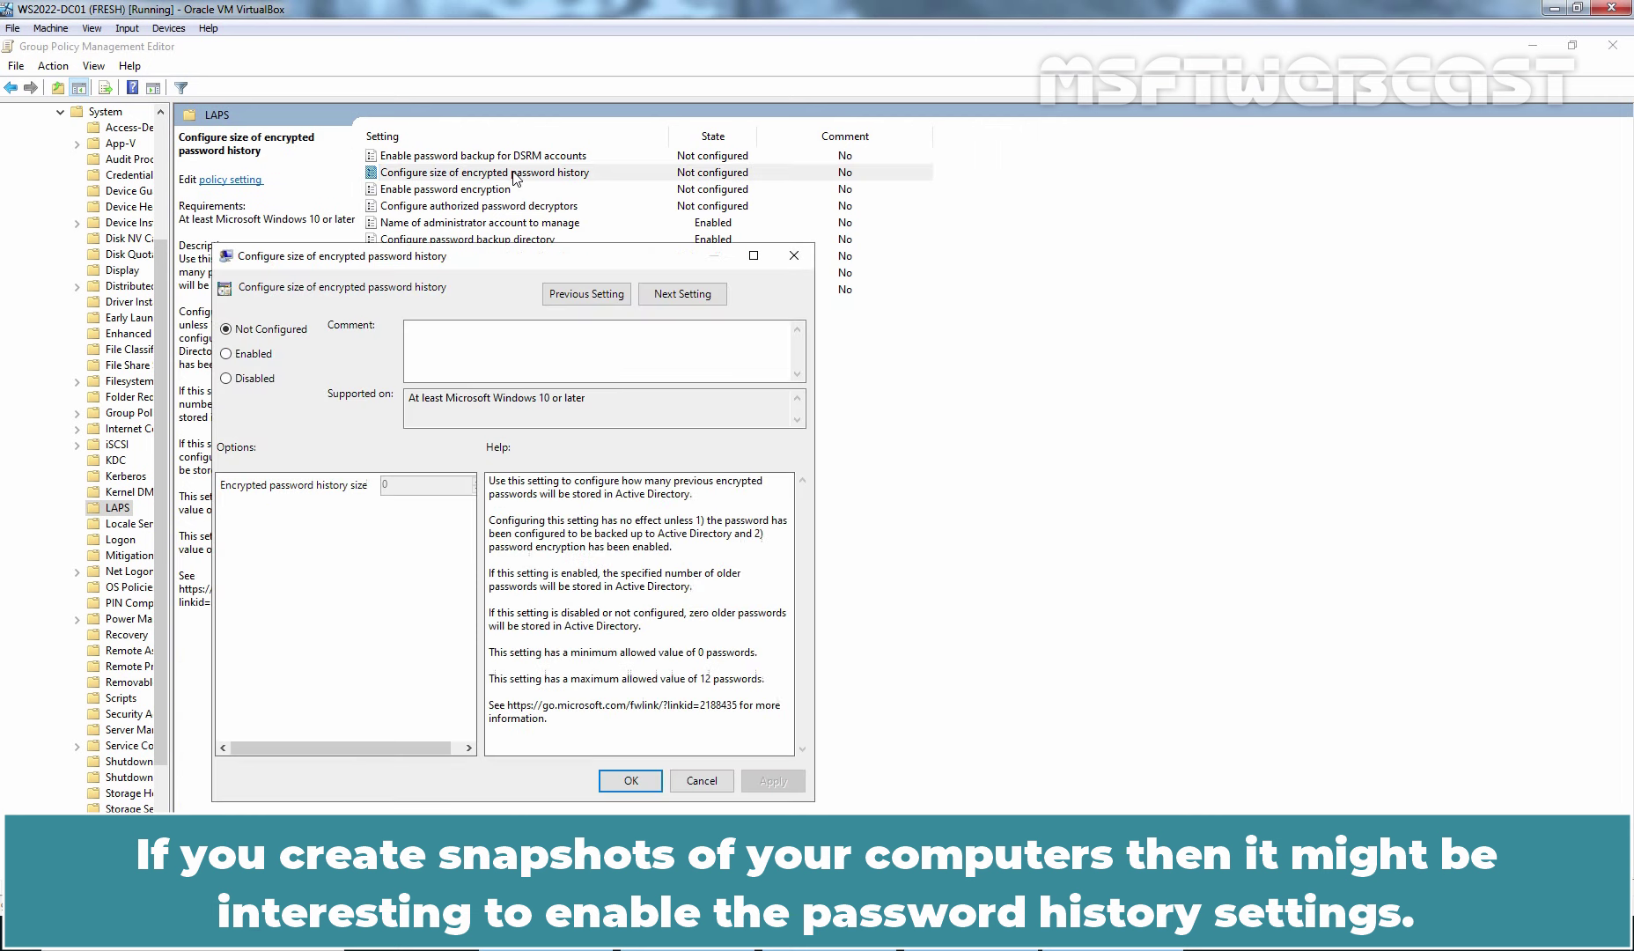
click(258, 354)
double_click(388, 484)
text(12)
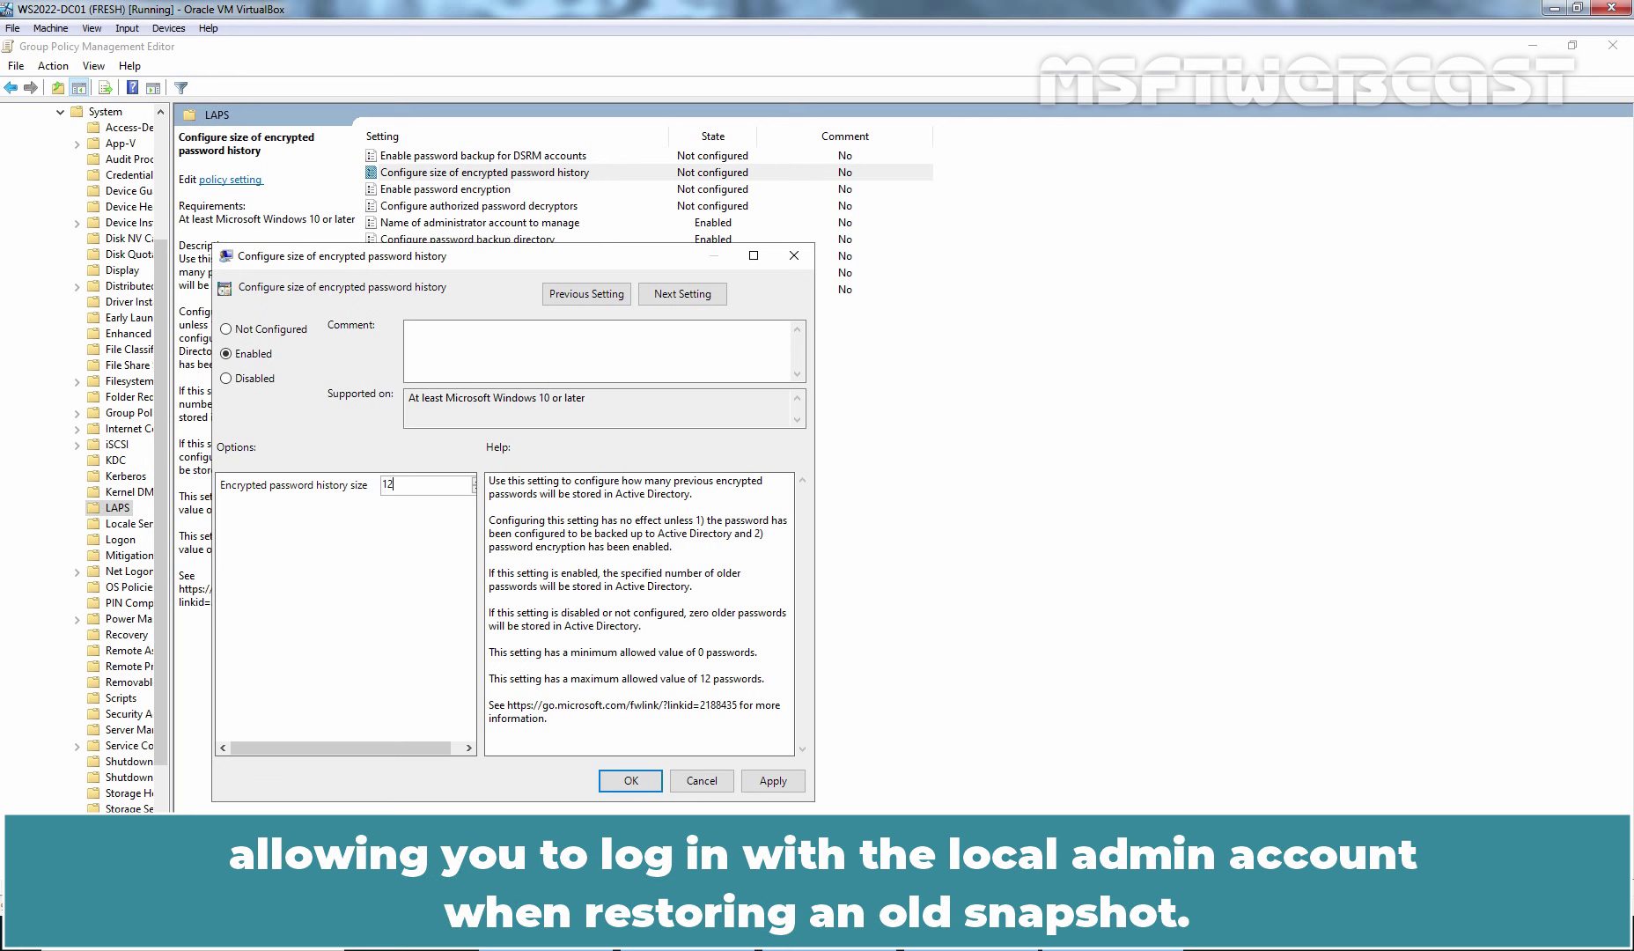
click(713, 786)
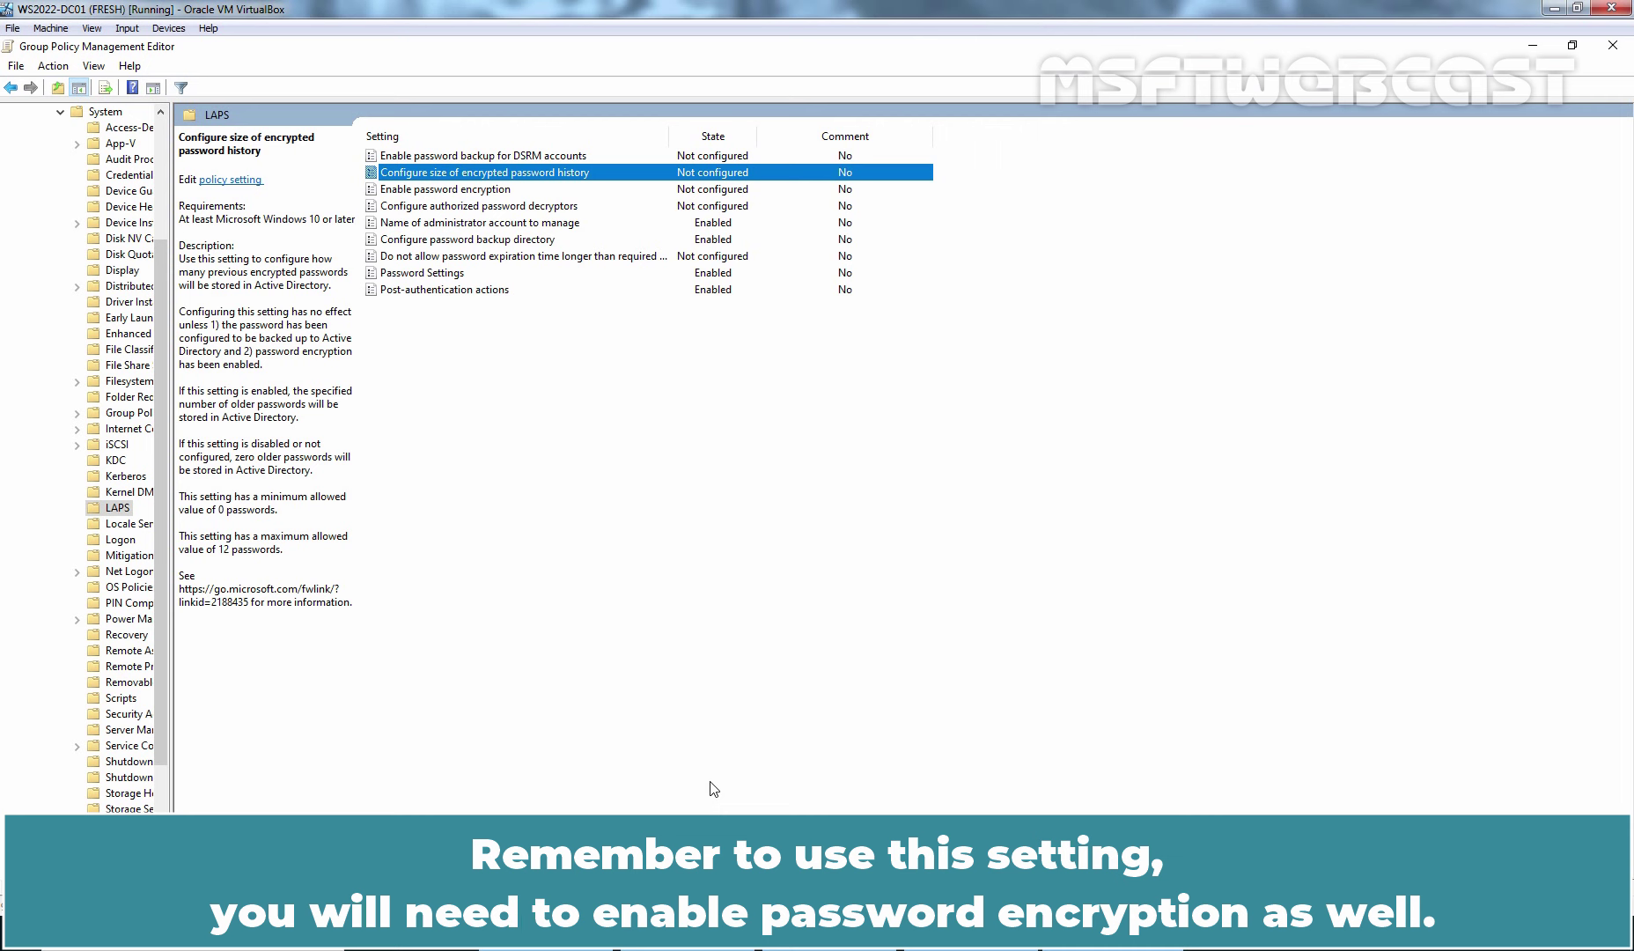
click(459, 195)
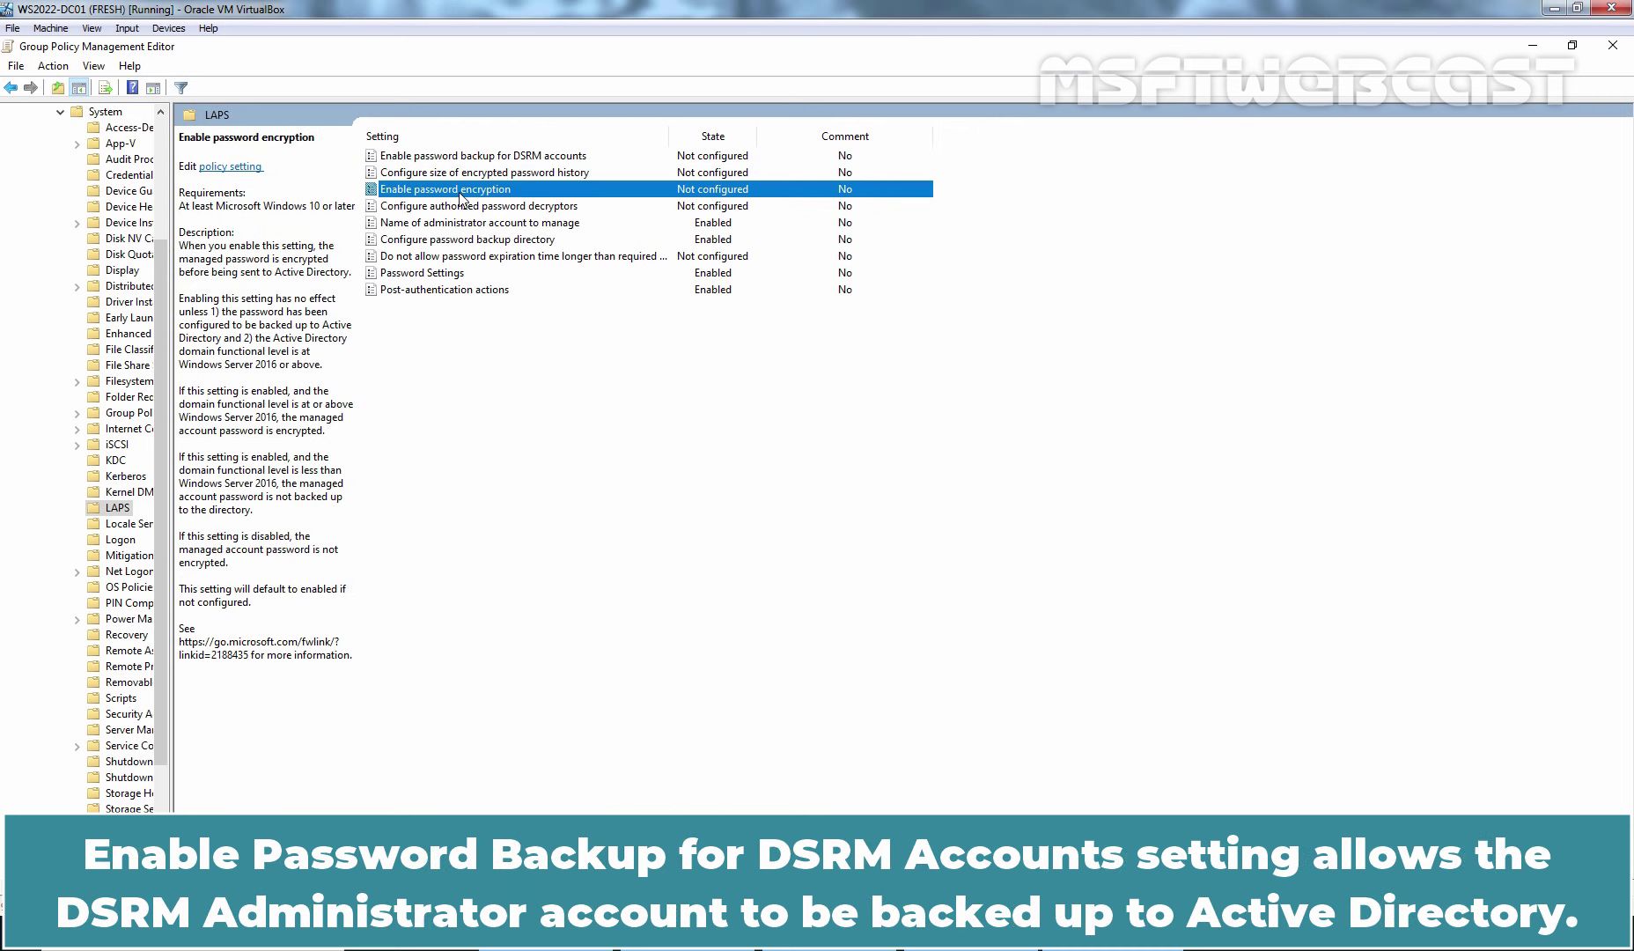
click(460, 159)
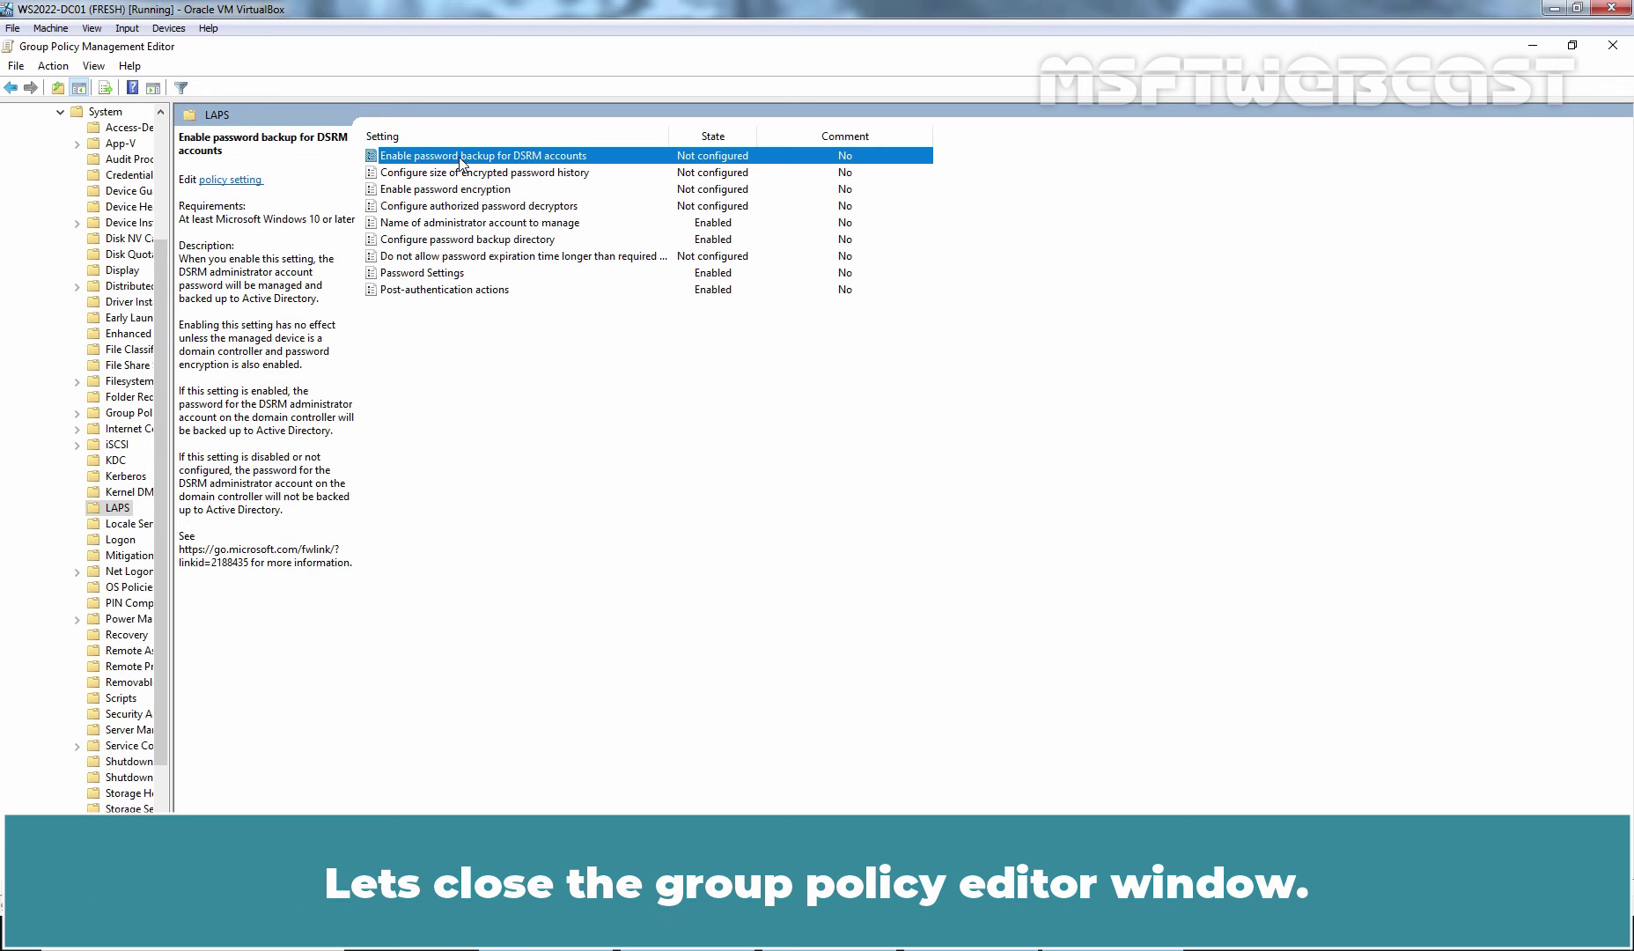
- Close the editor and link the existing C_Windows LAPS Test GPO to the IND-Computers OU
click(1615, 46)
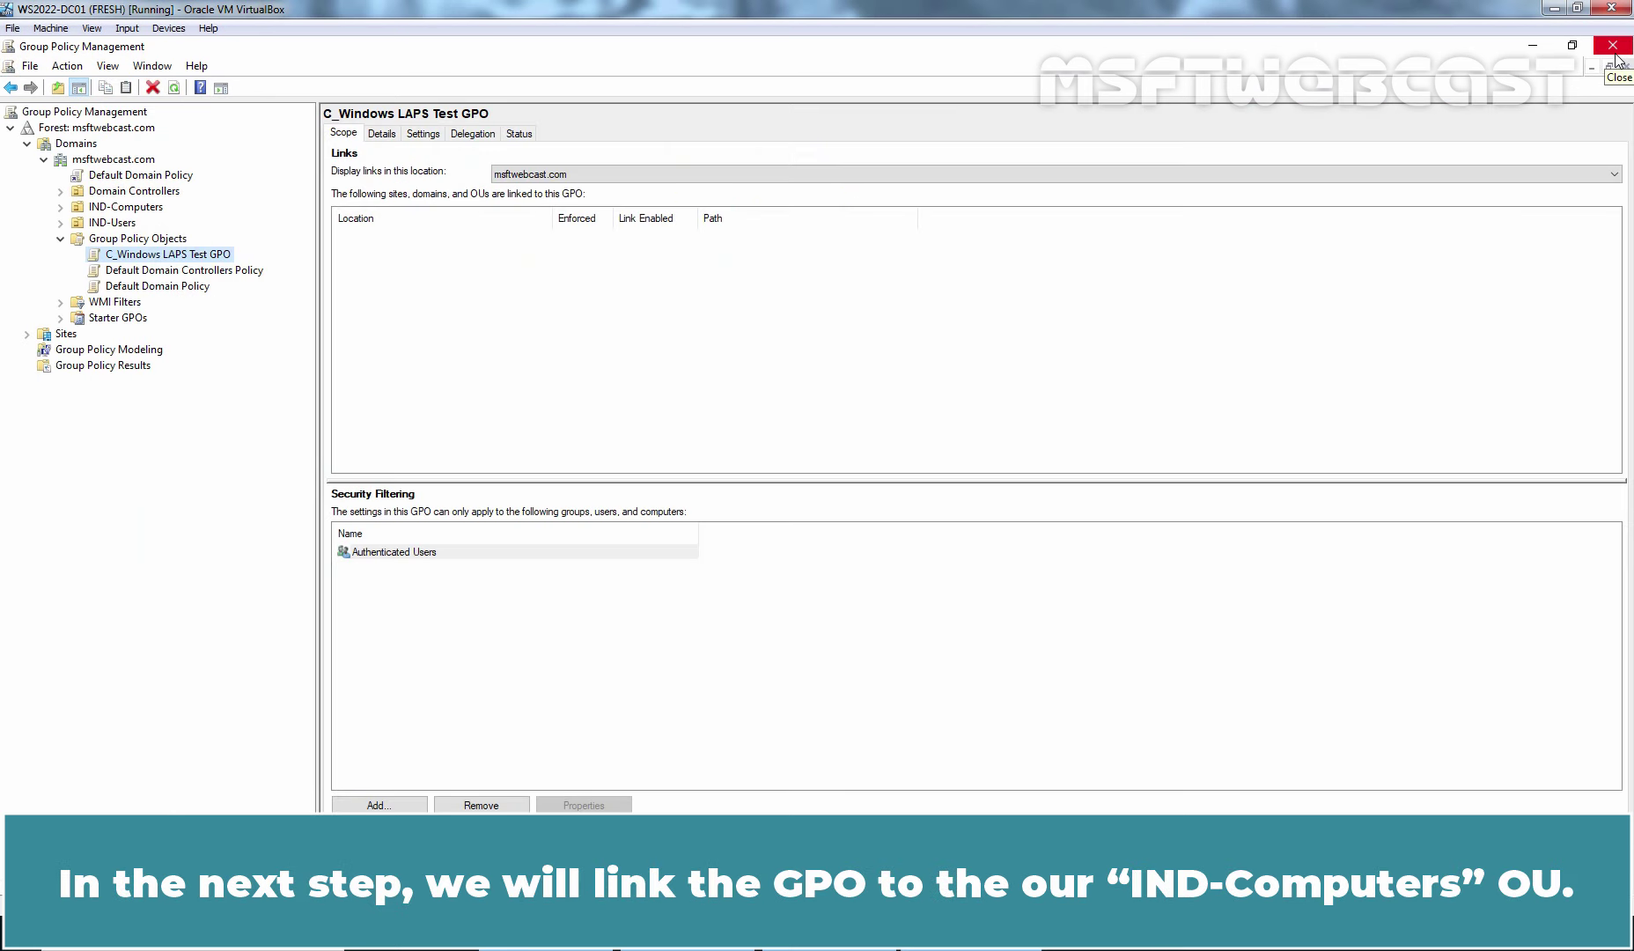
click(132, 208)
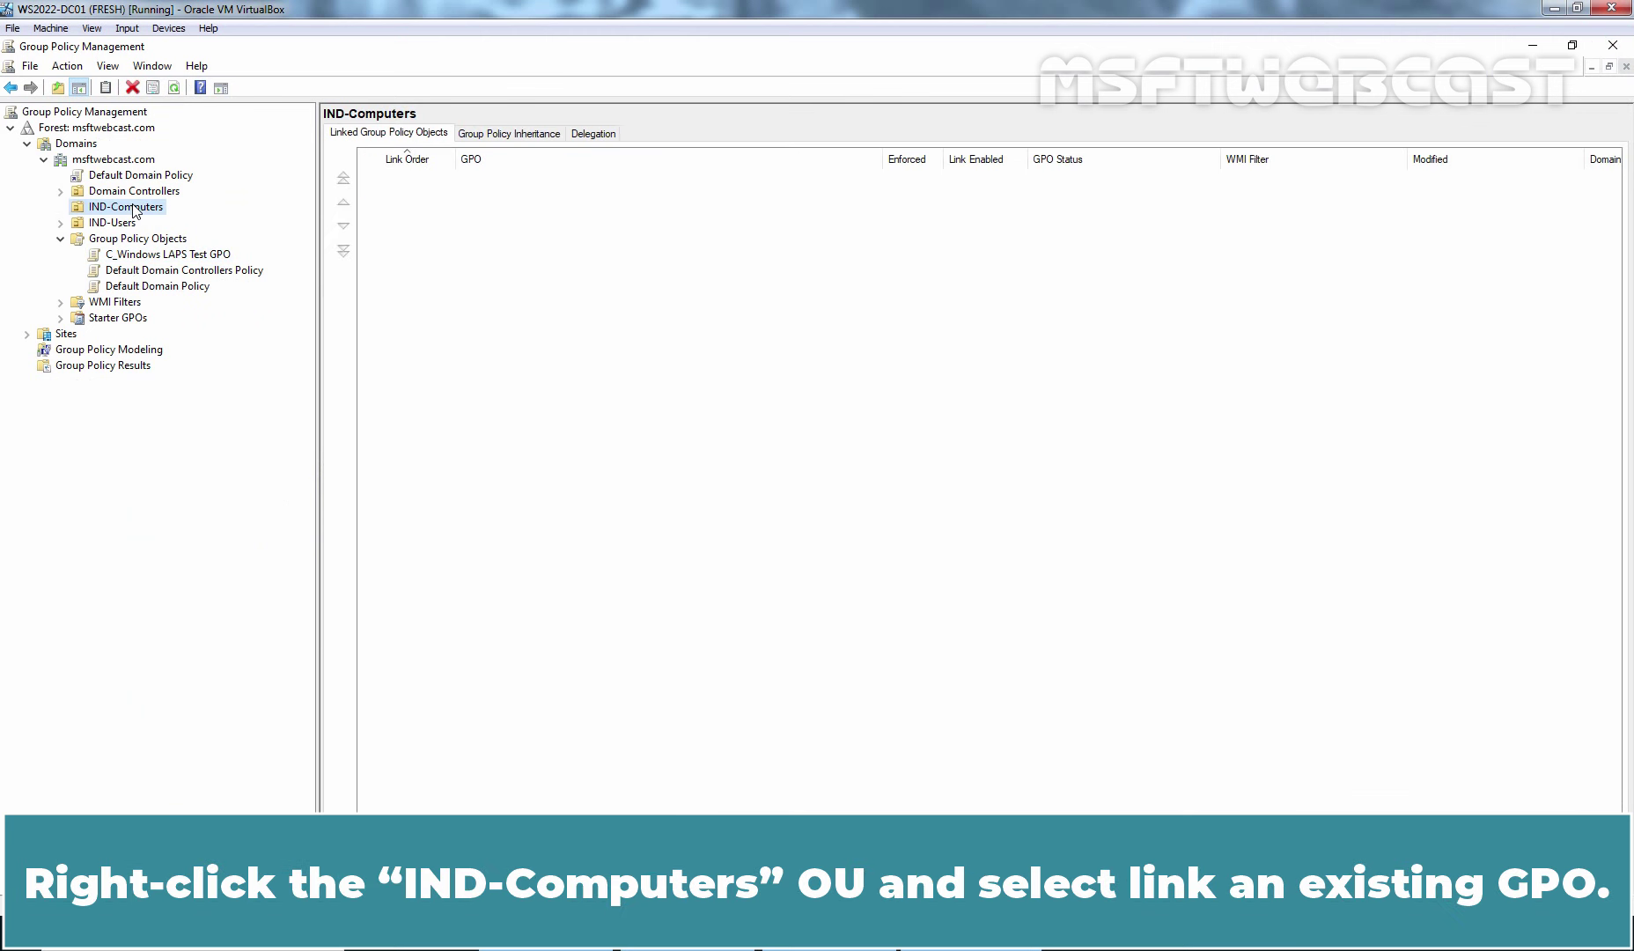
right_click(134, 209)
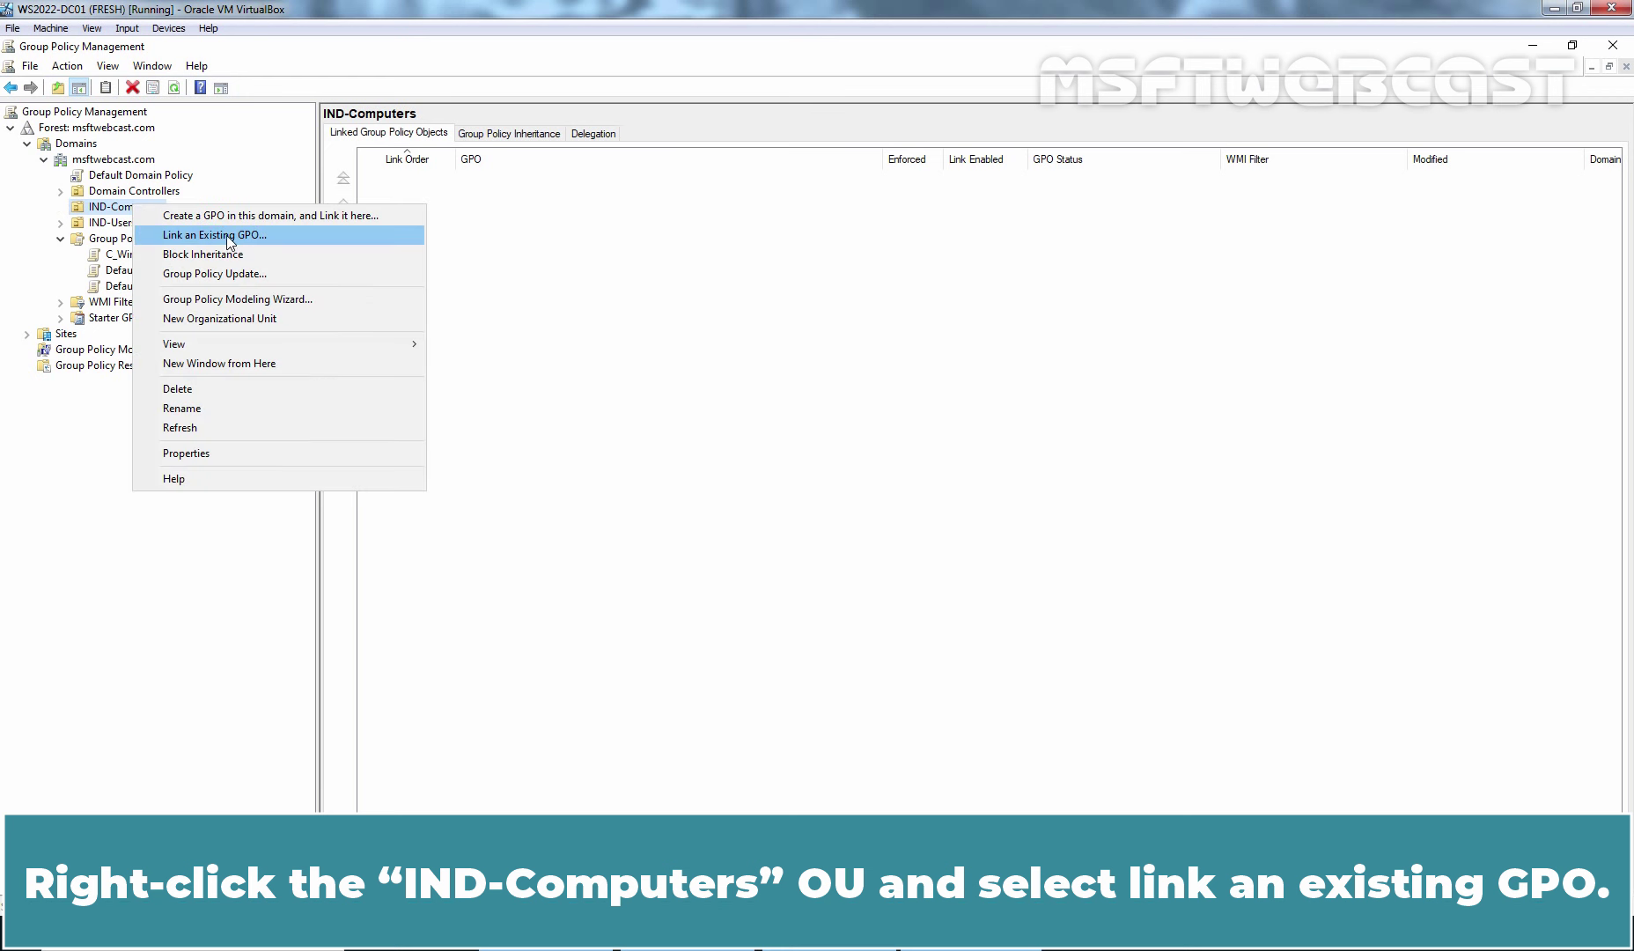
click(266, 235)
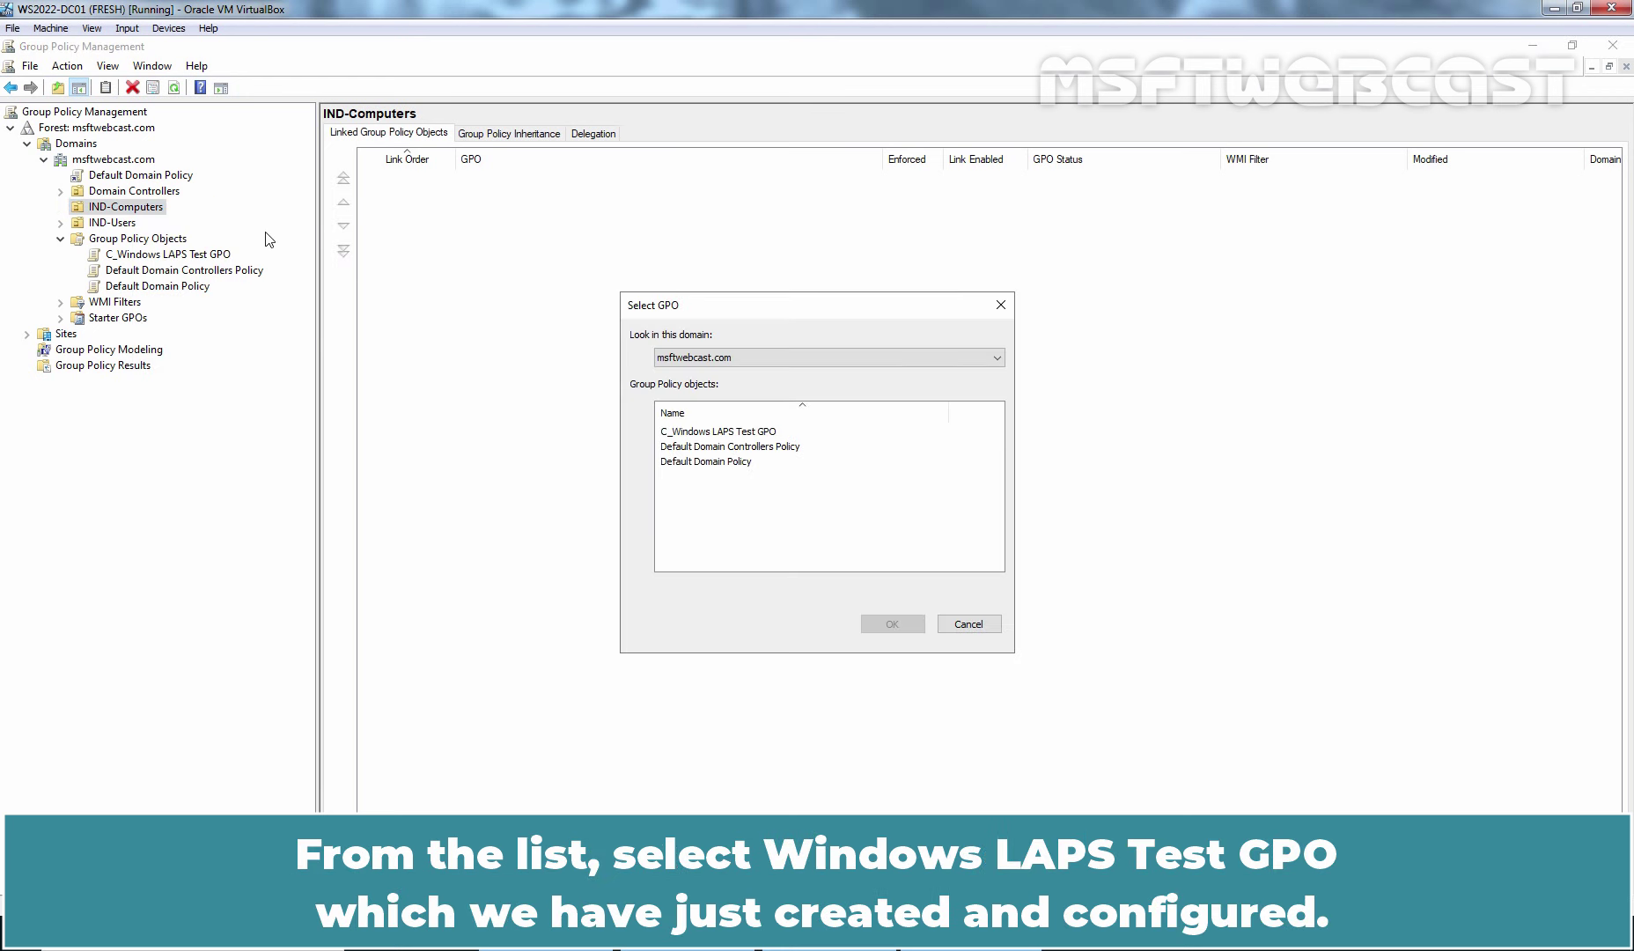
click(693, 434)
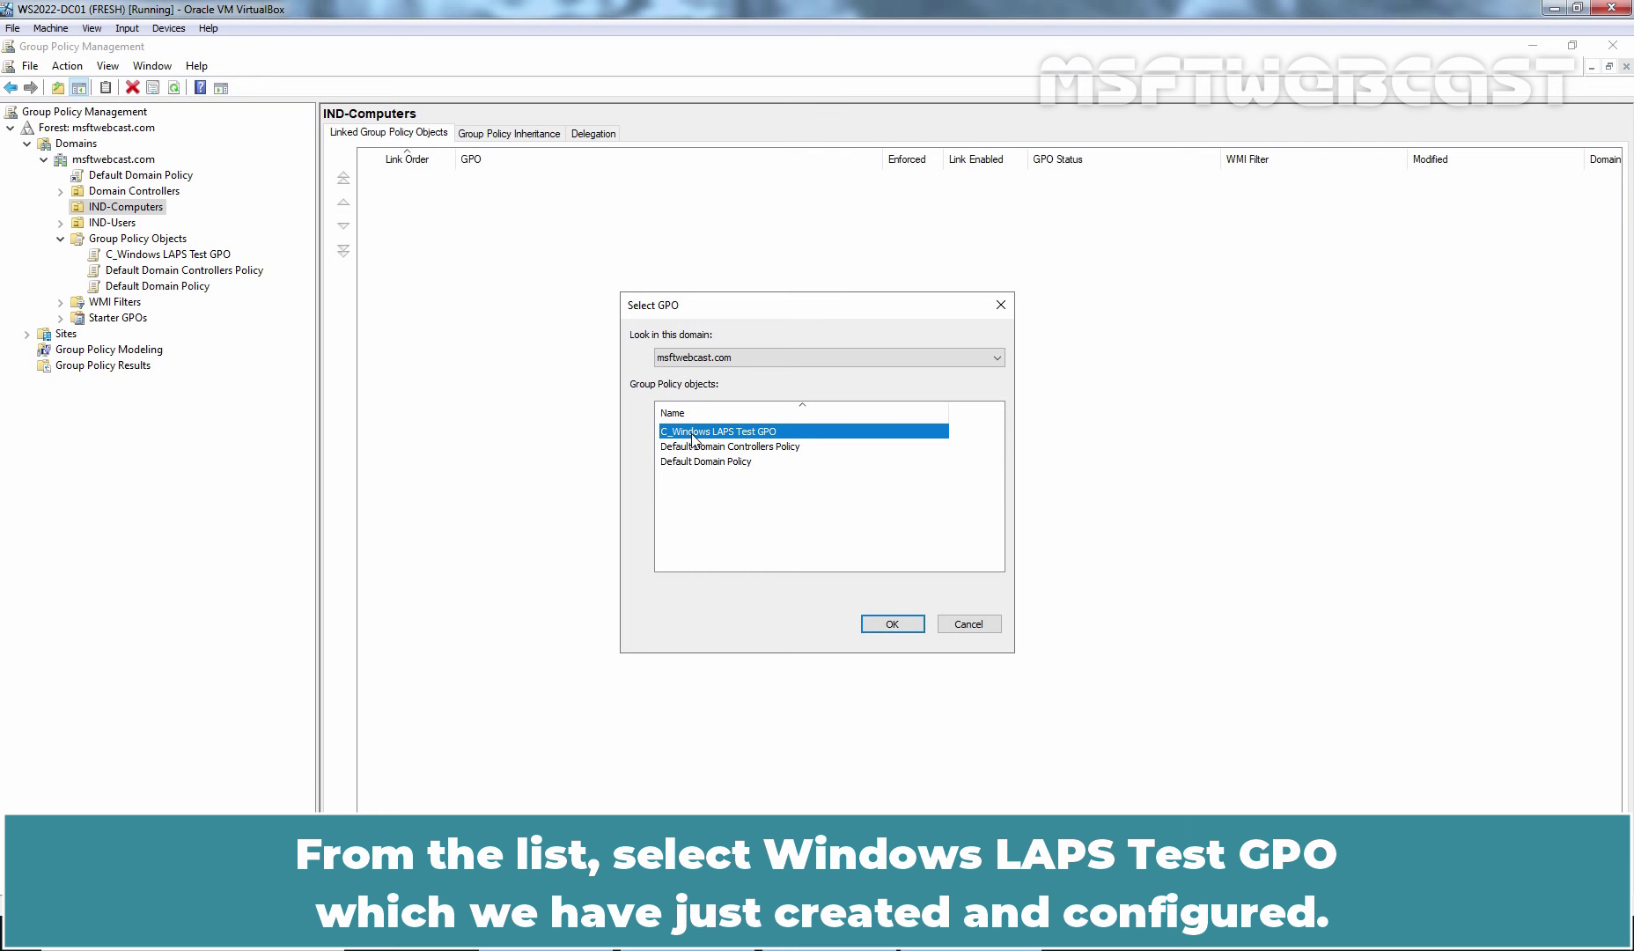
click(889, 626)
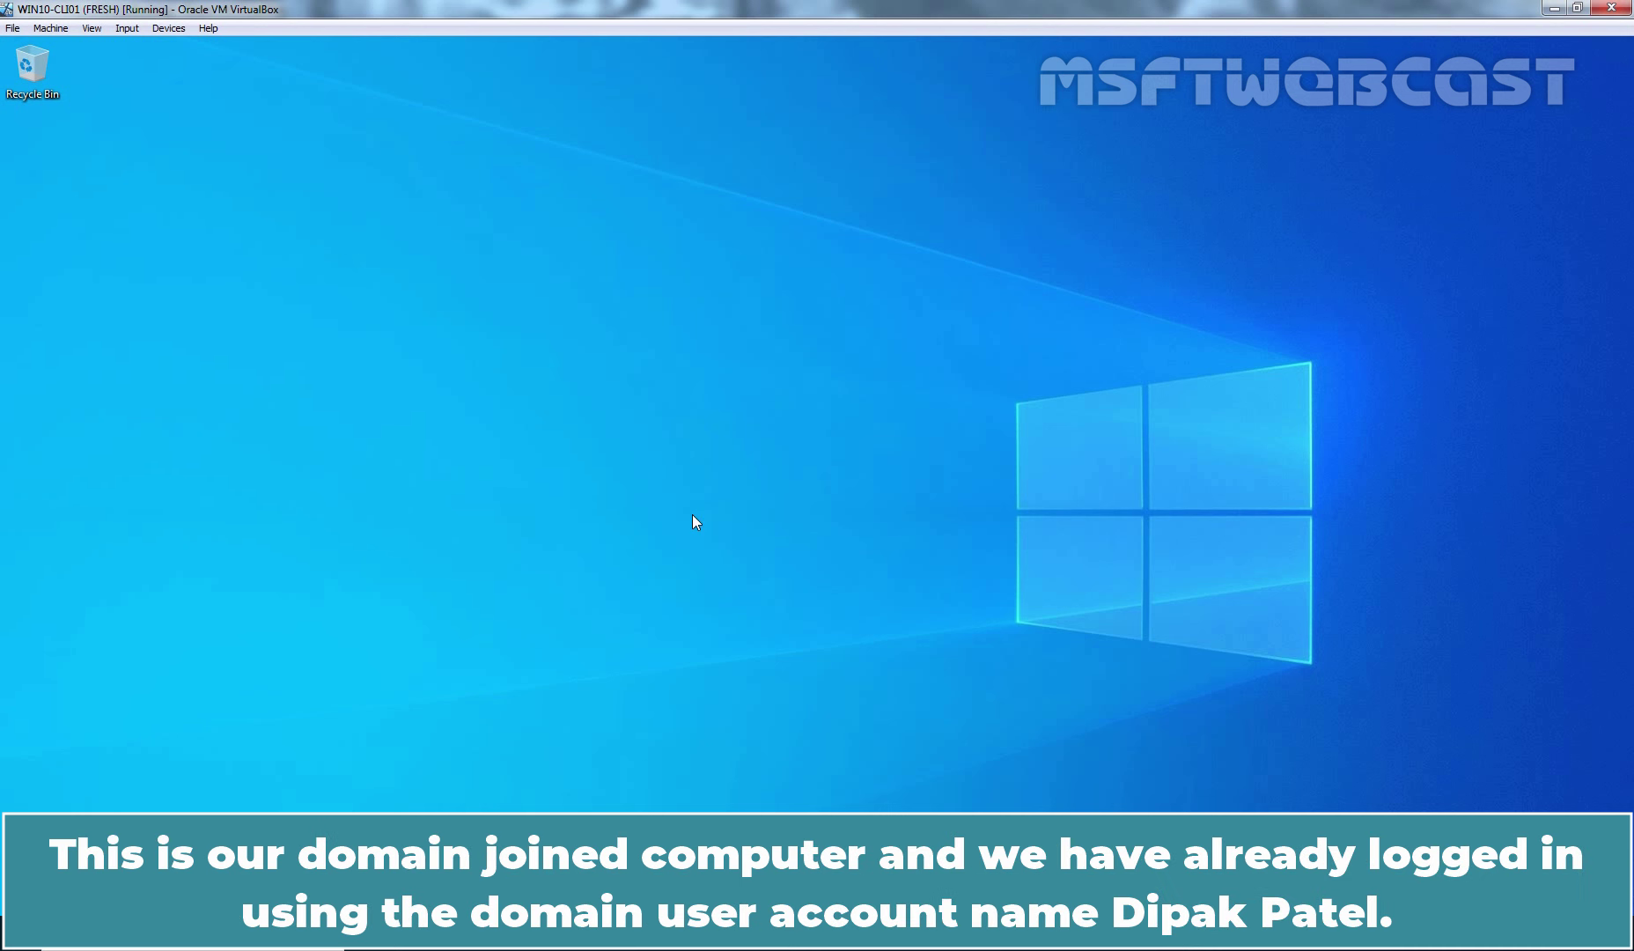
key(super)
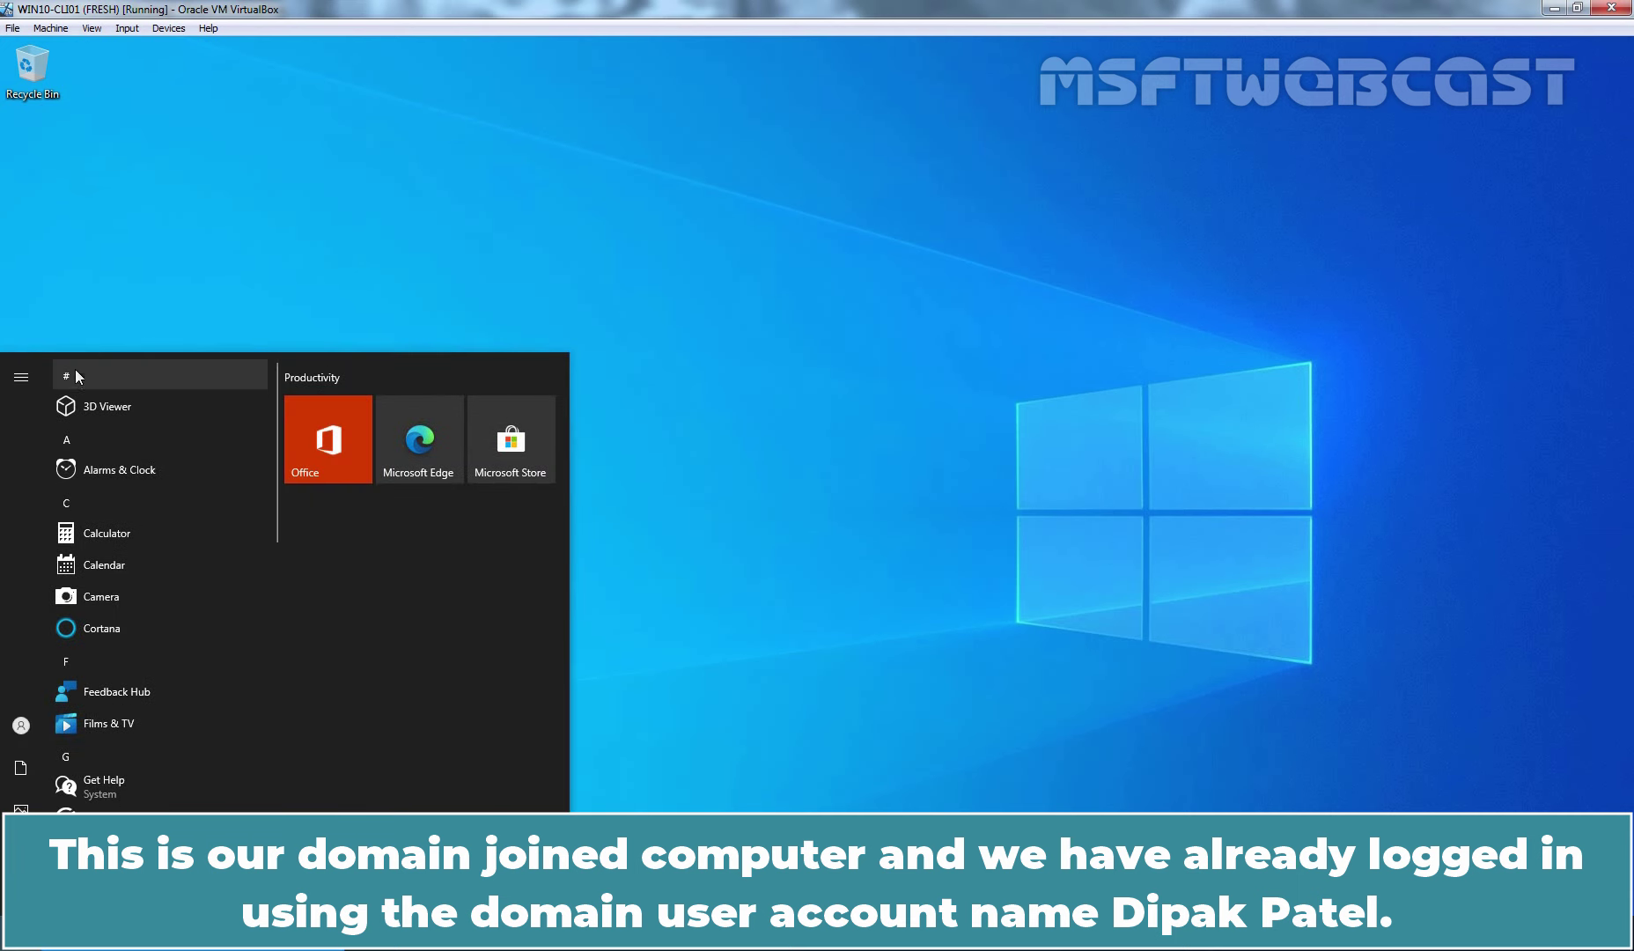
click(23, 377)
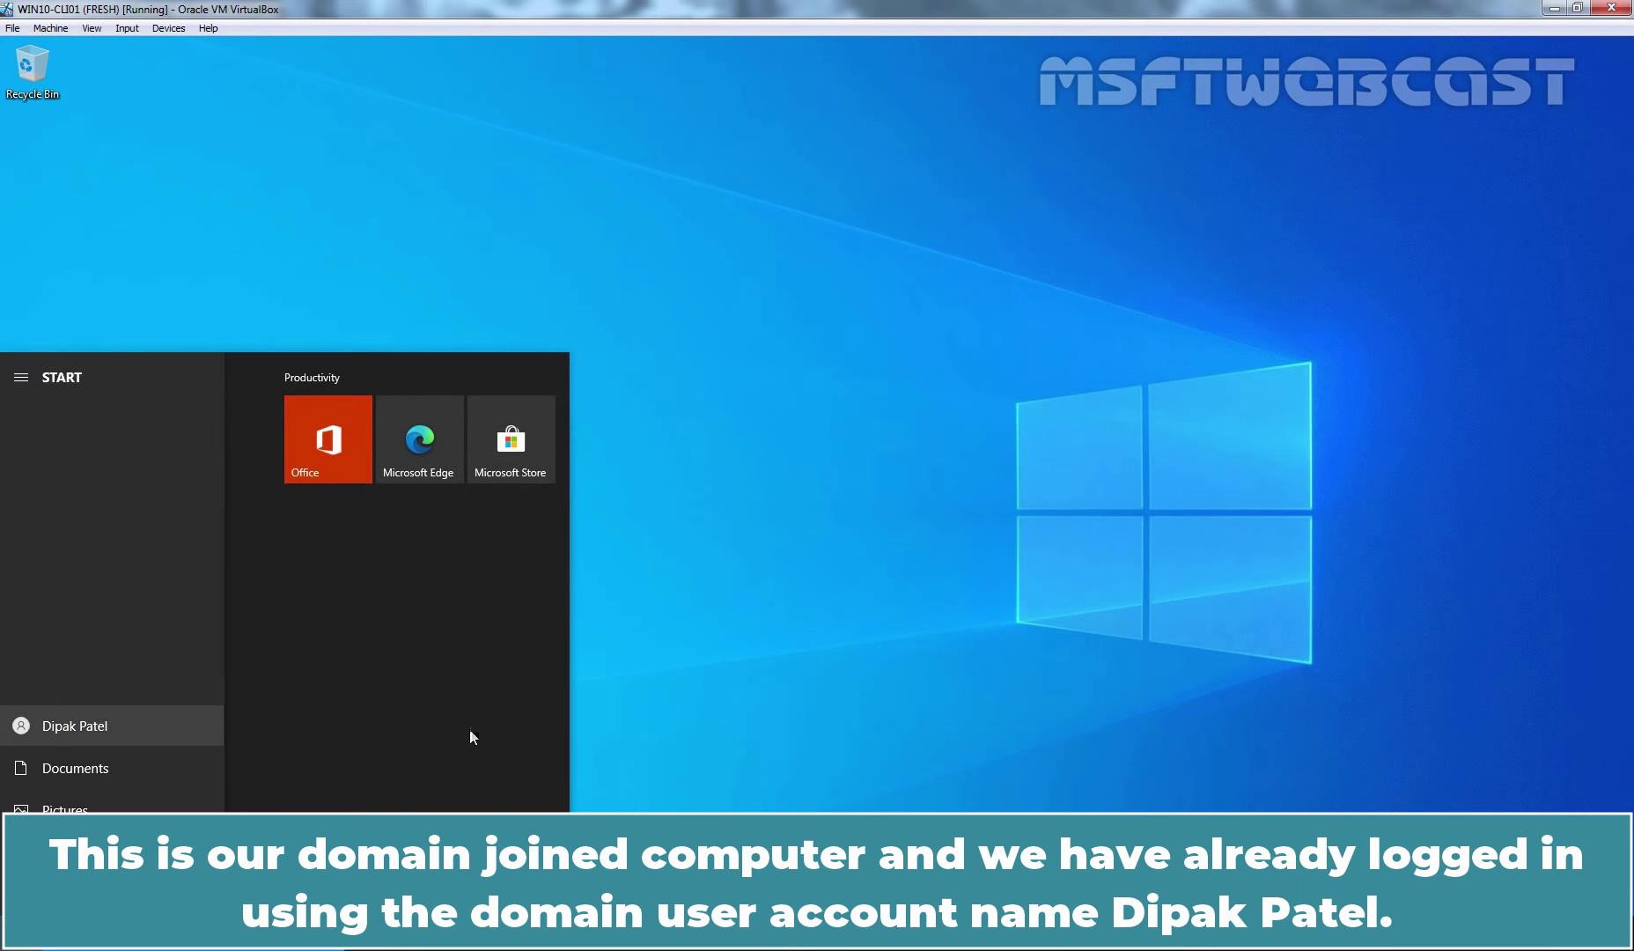
click(836, 480)
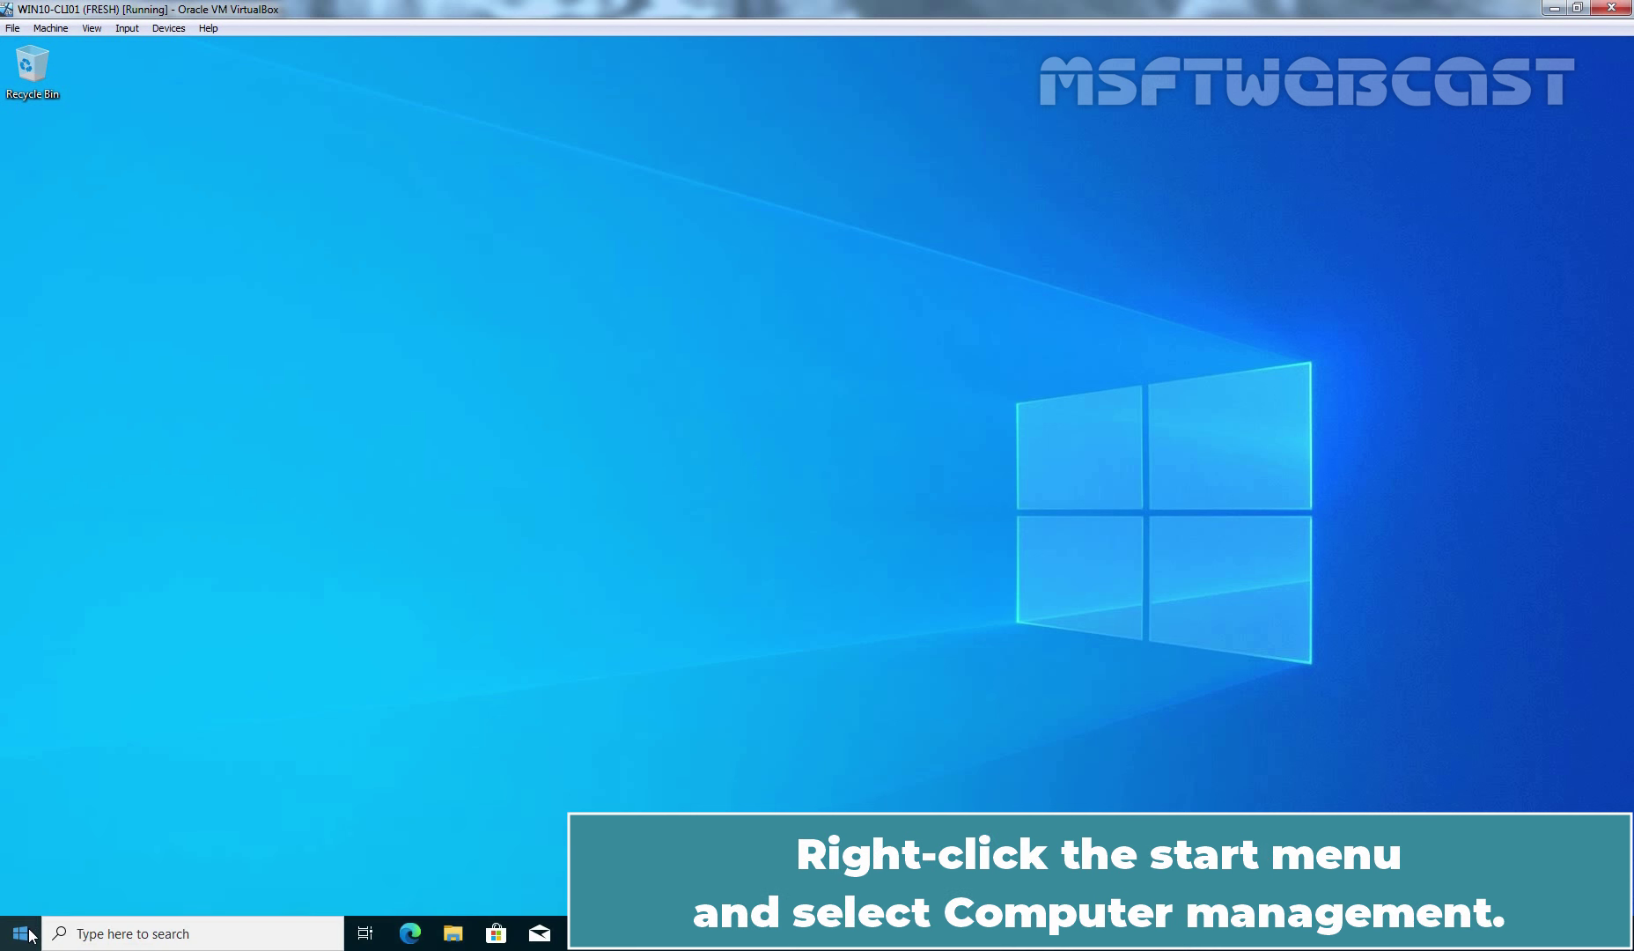
- In Computer Management, check msftadmin's Member Of tab to confirm it belongs to Administrators
right_click(26, 934)
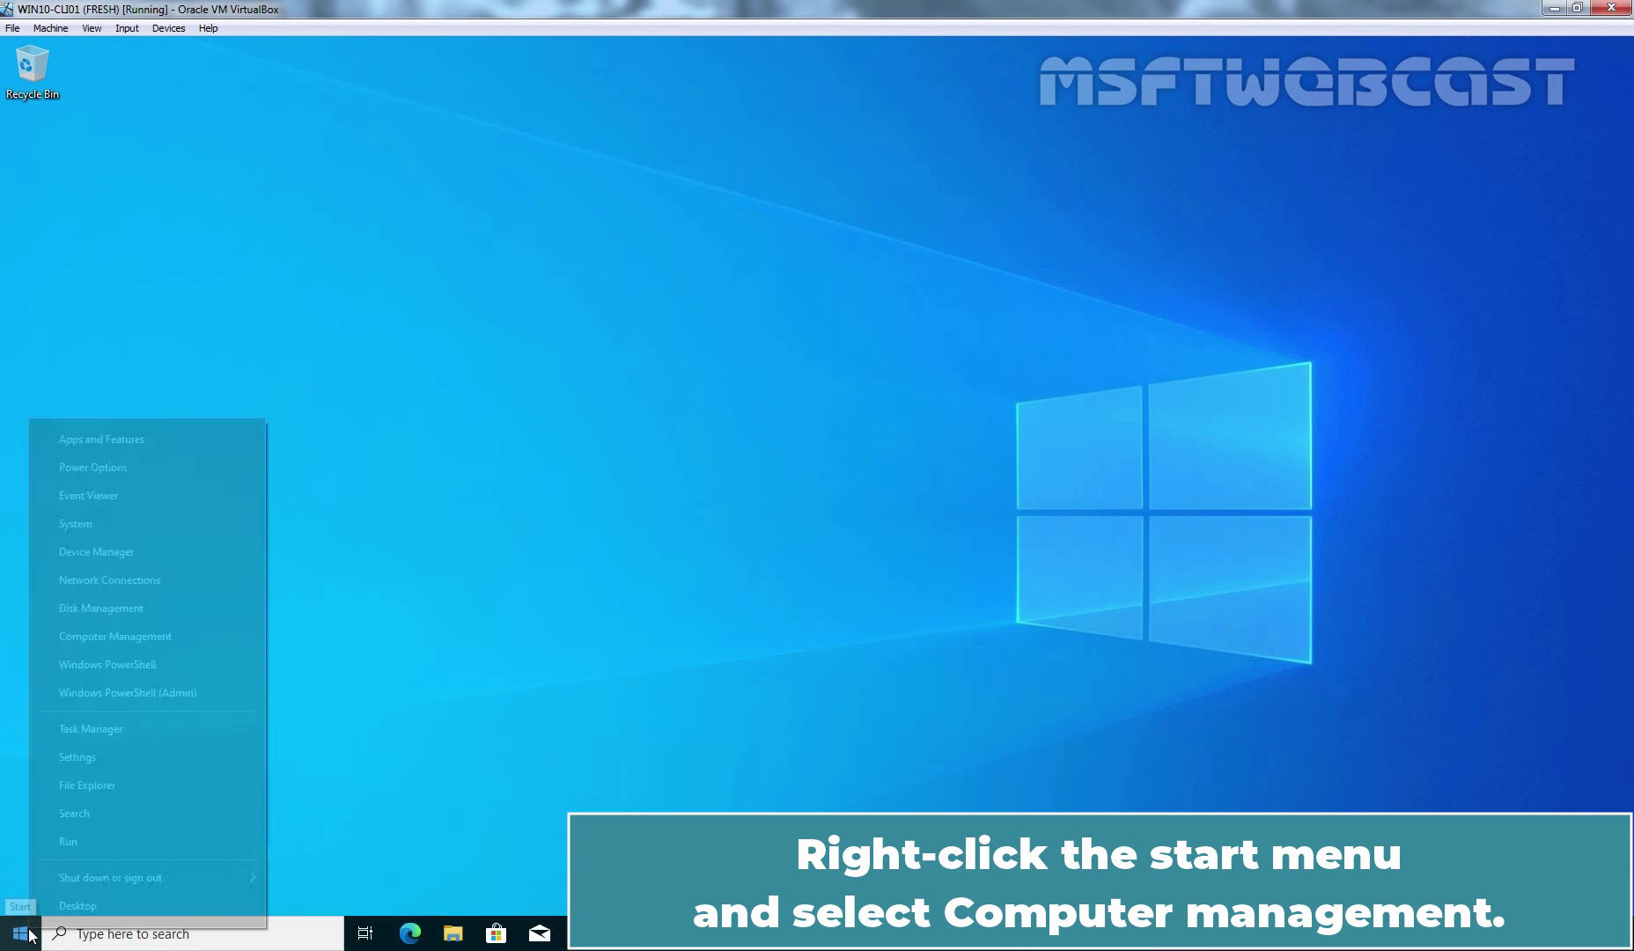
click(162, 640)
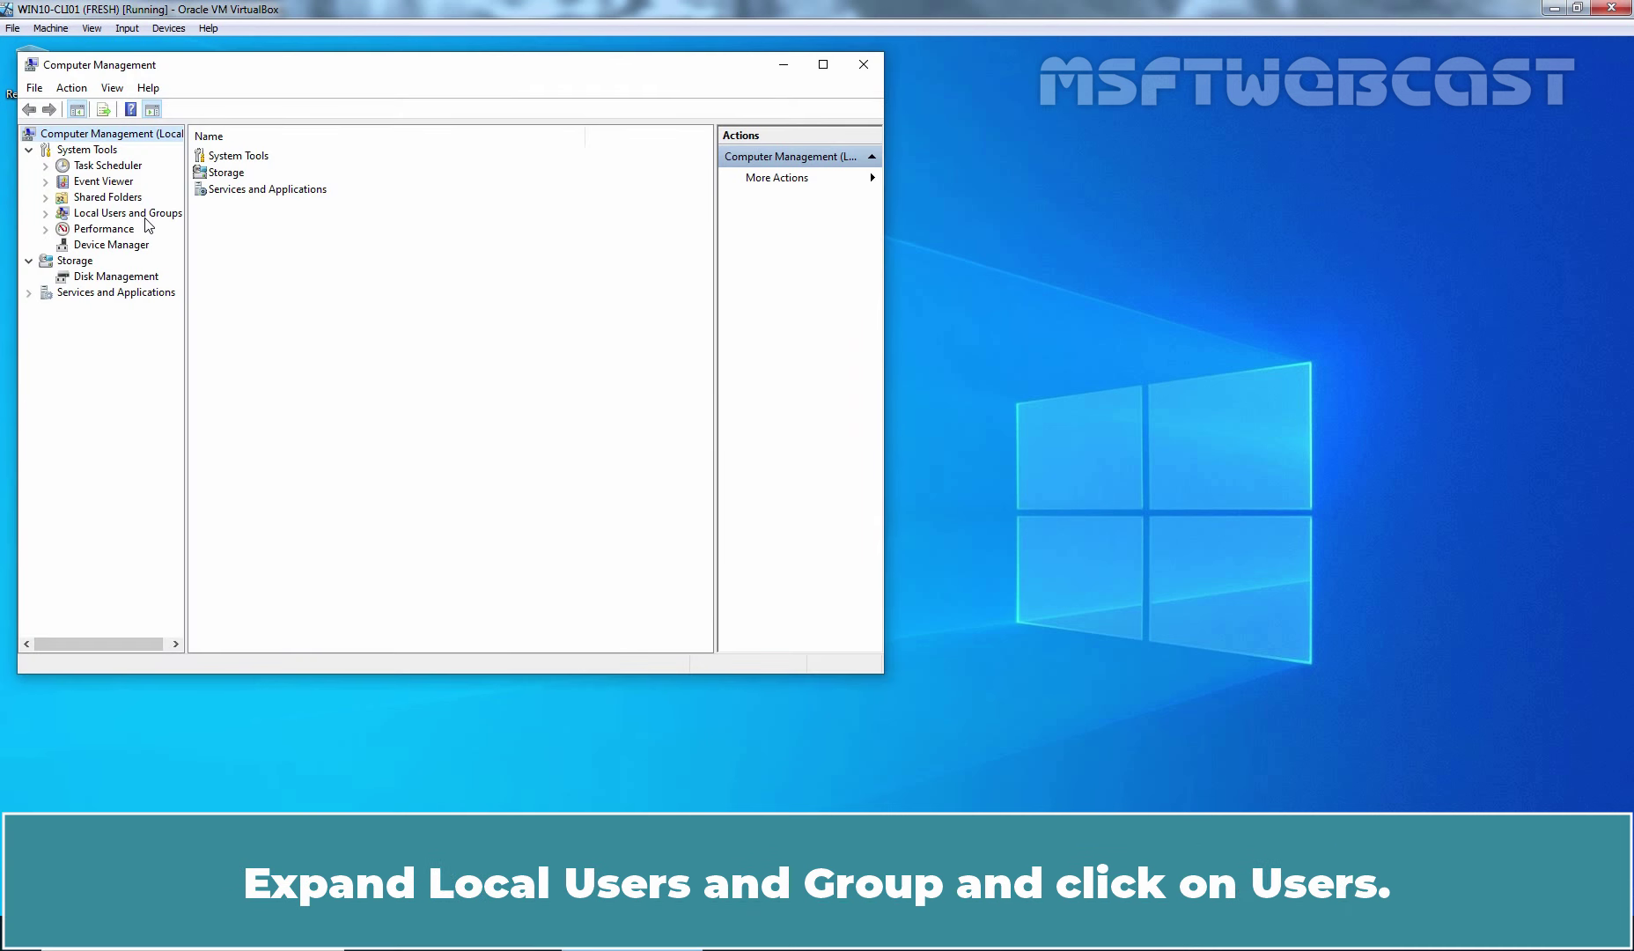
double_click(146, 219)
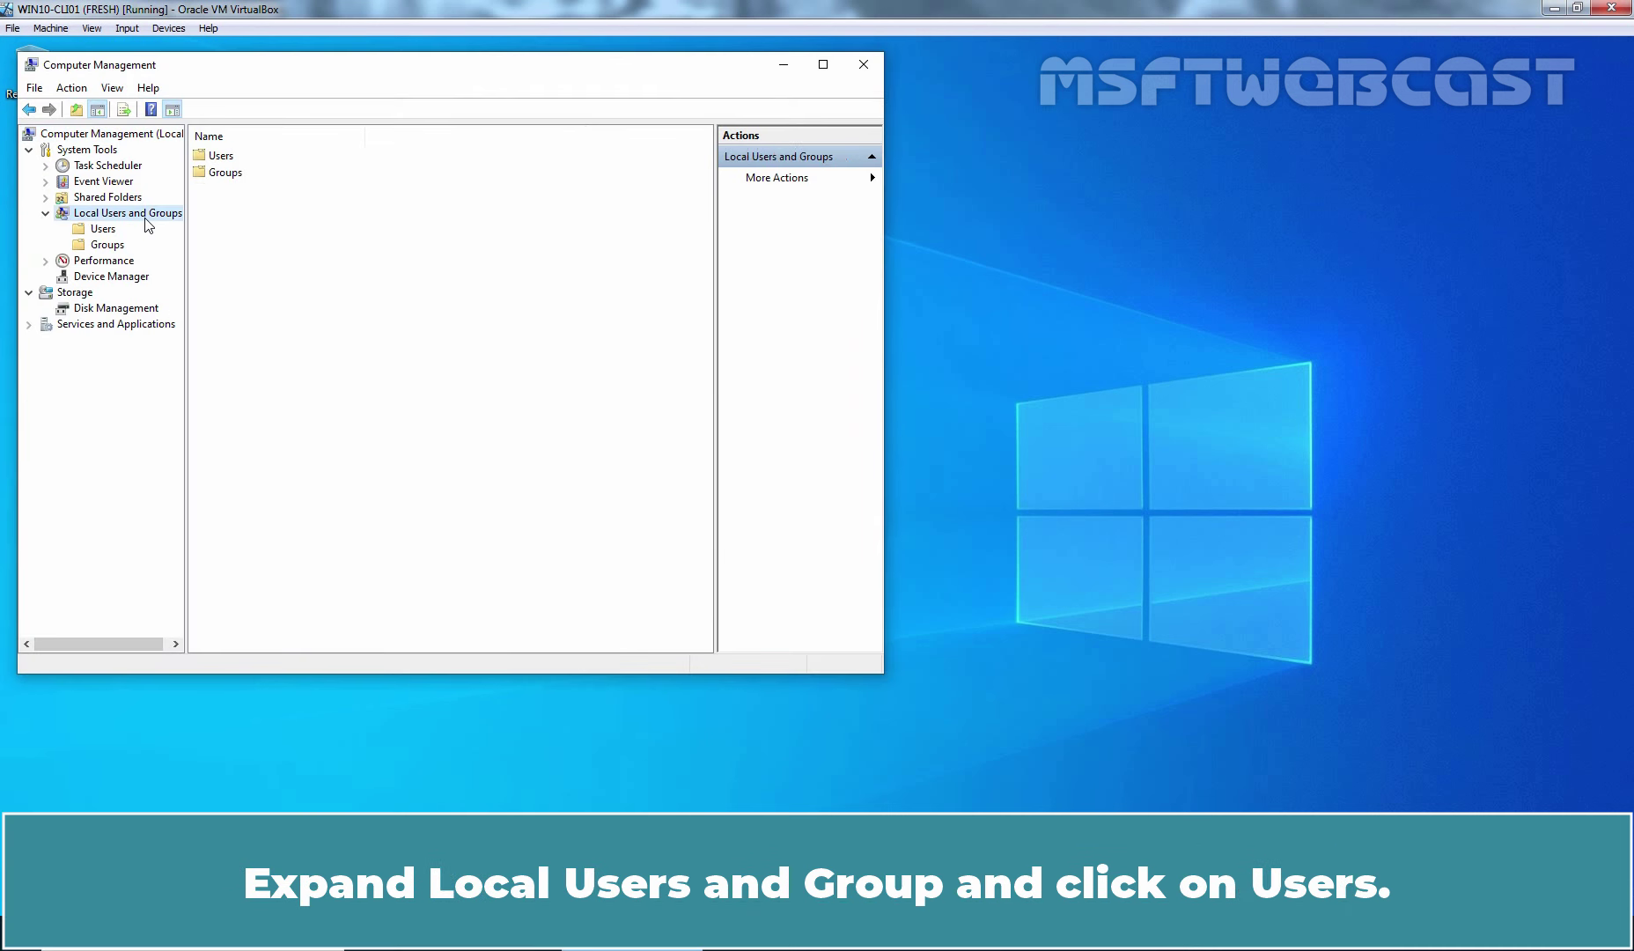
click(104, 231)
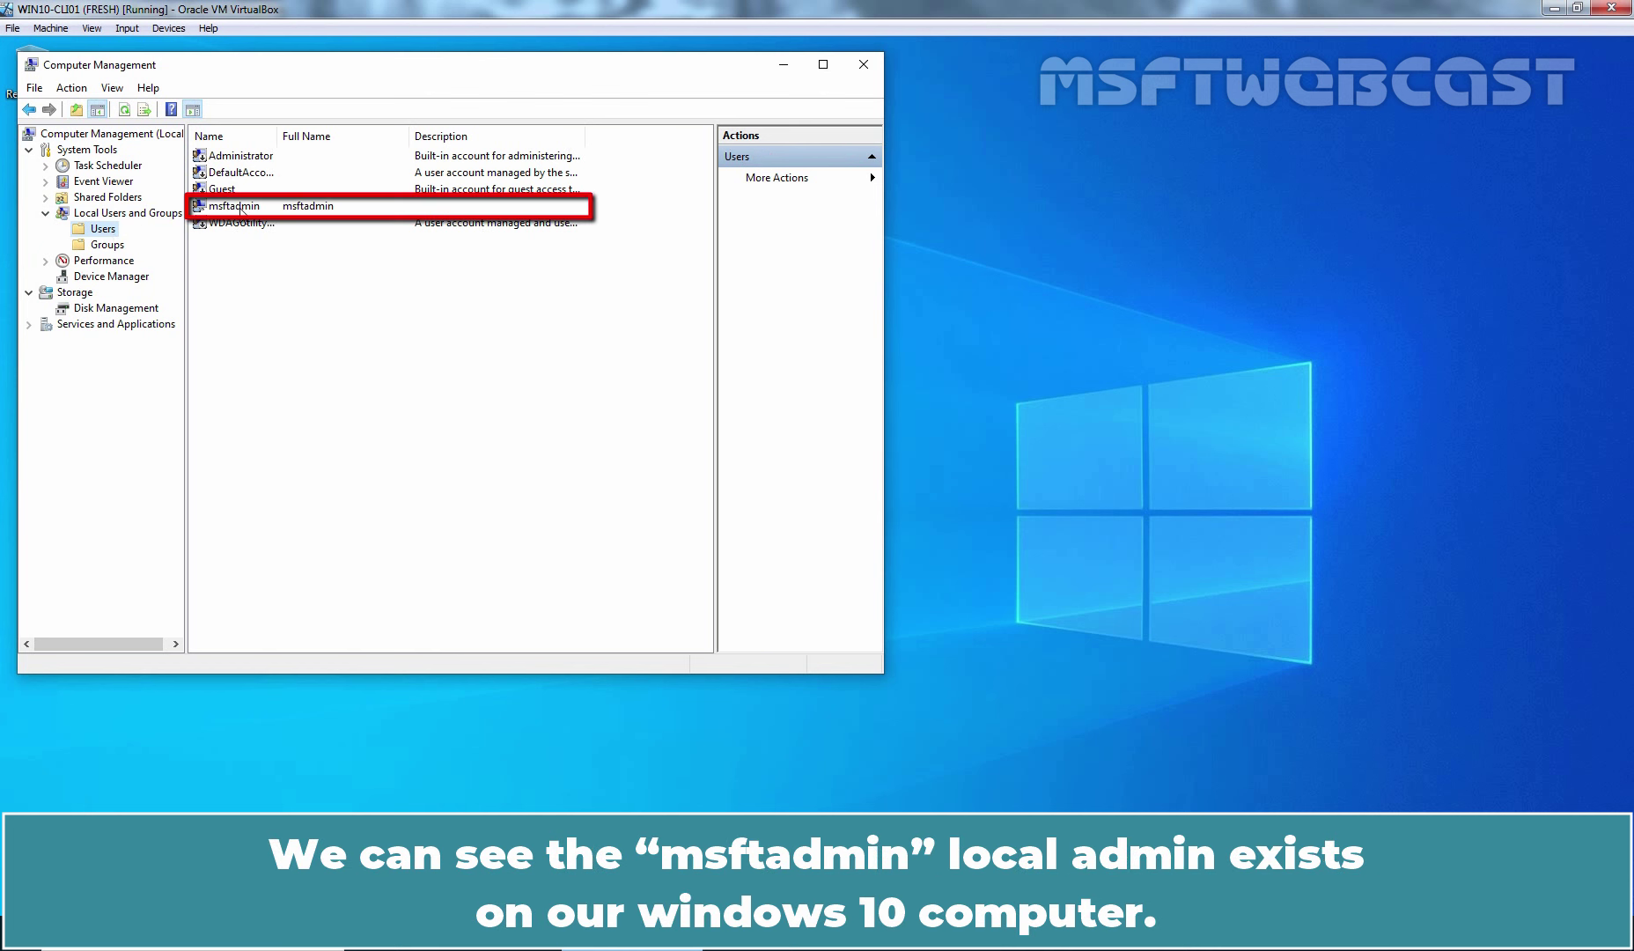
click(240, 210)
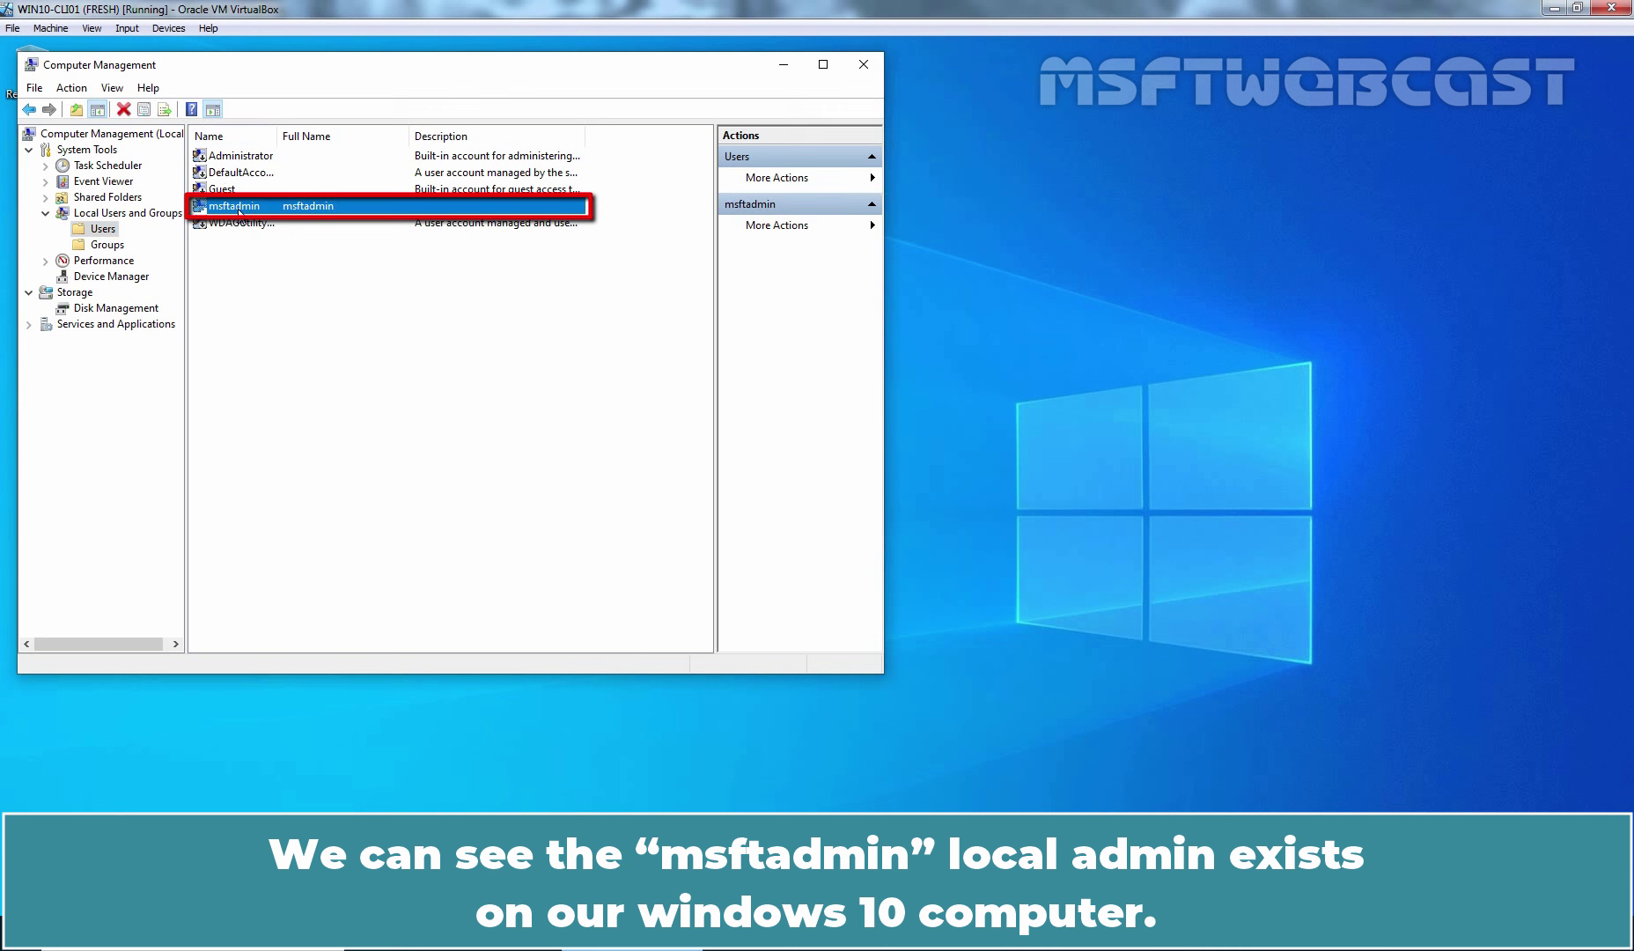
double_click(239, 209)
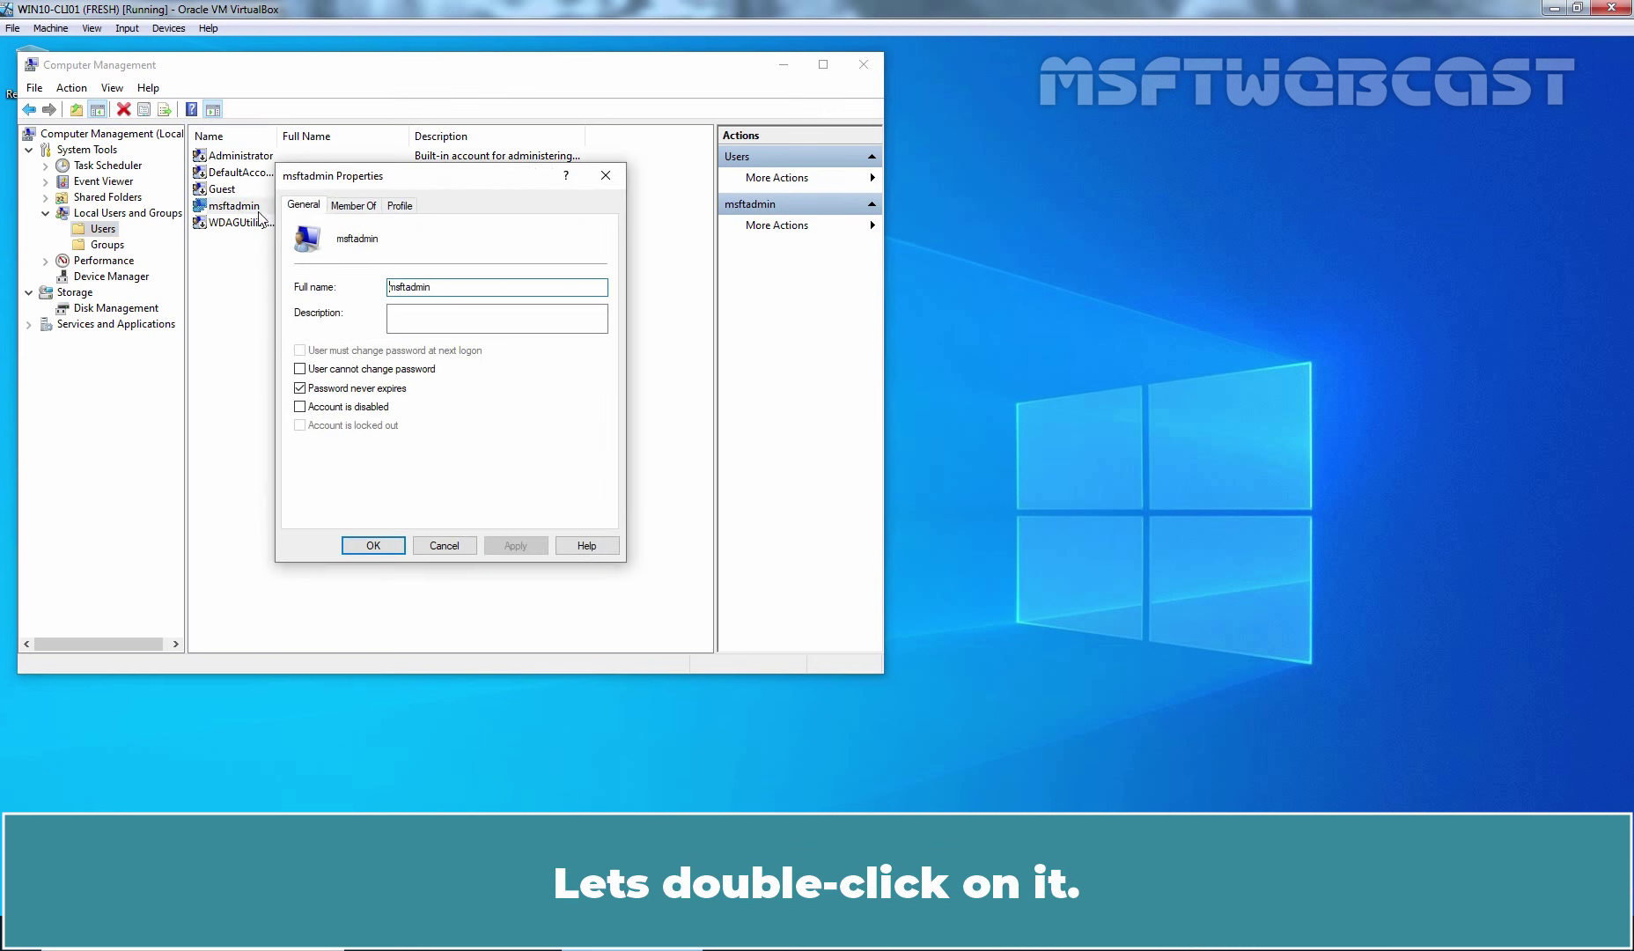
click(357, 207)
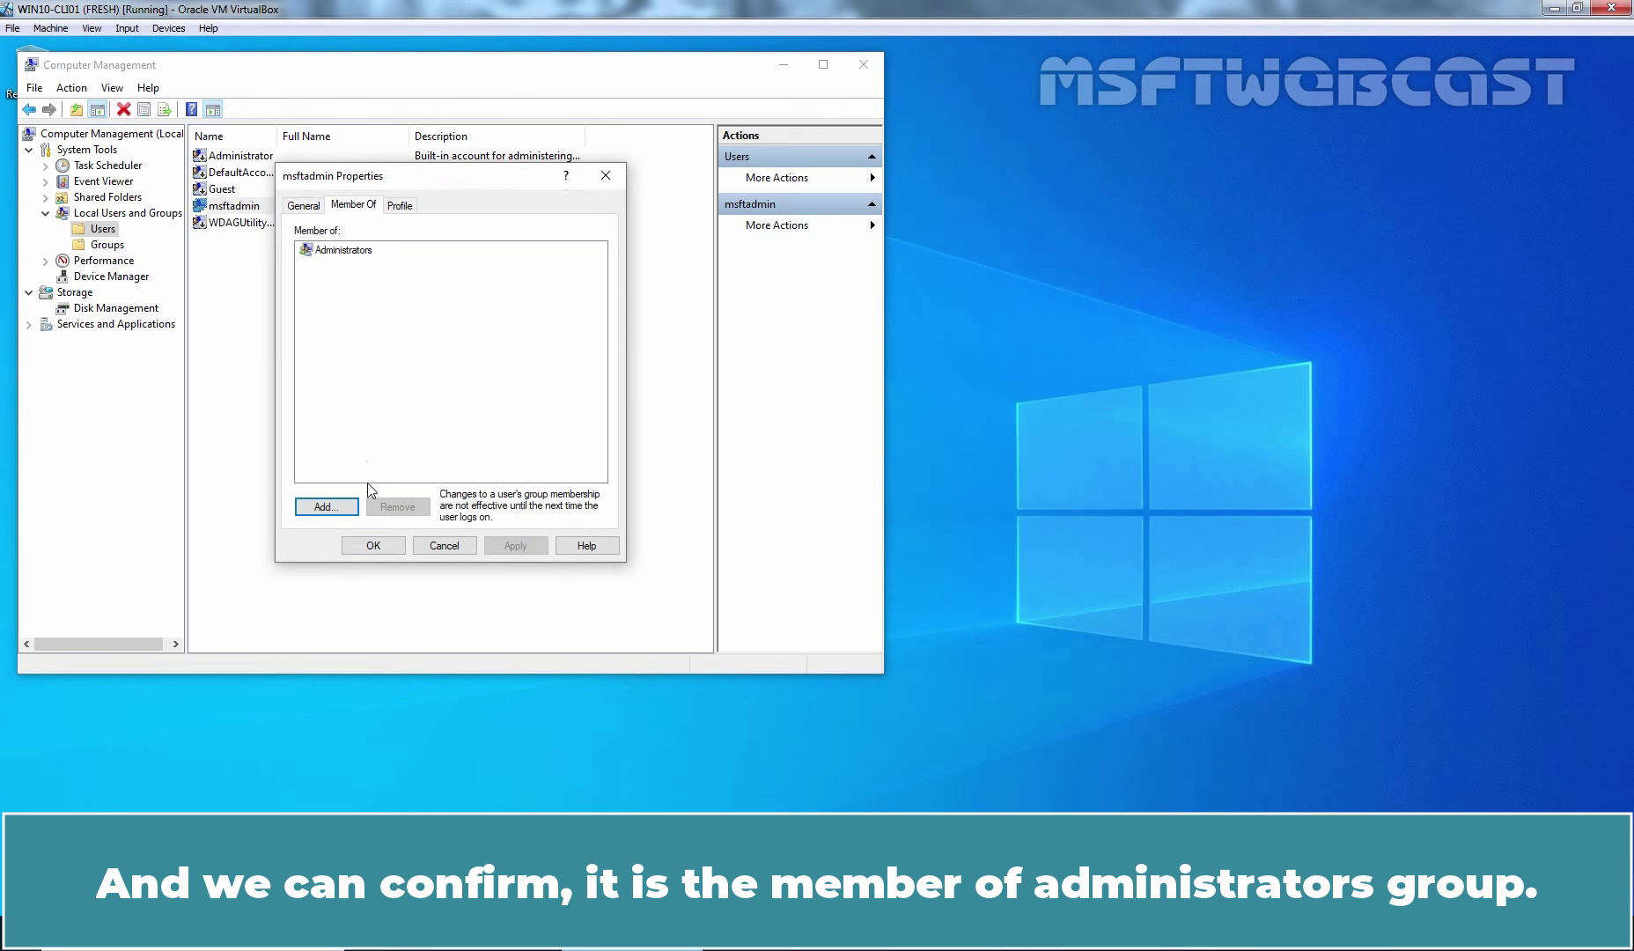
click(373, 545)
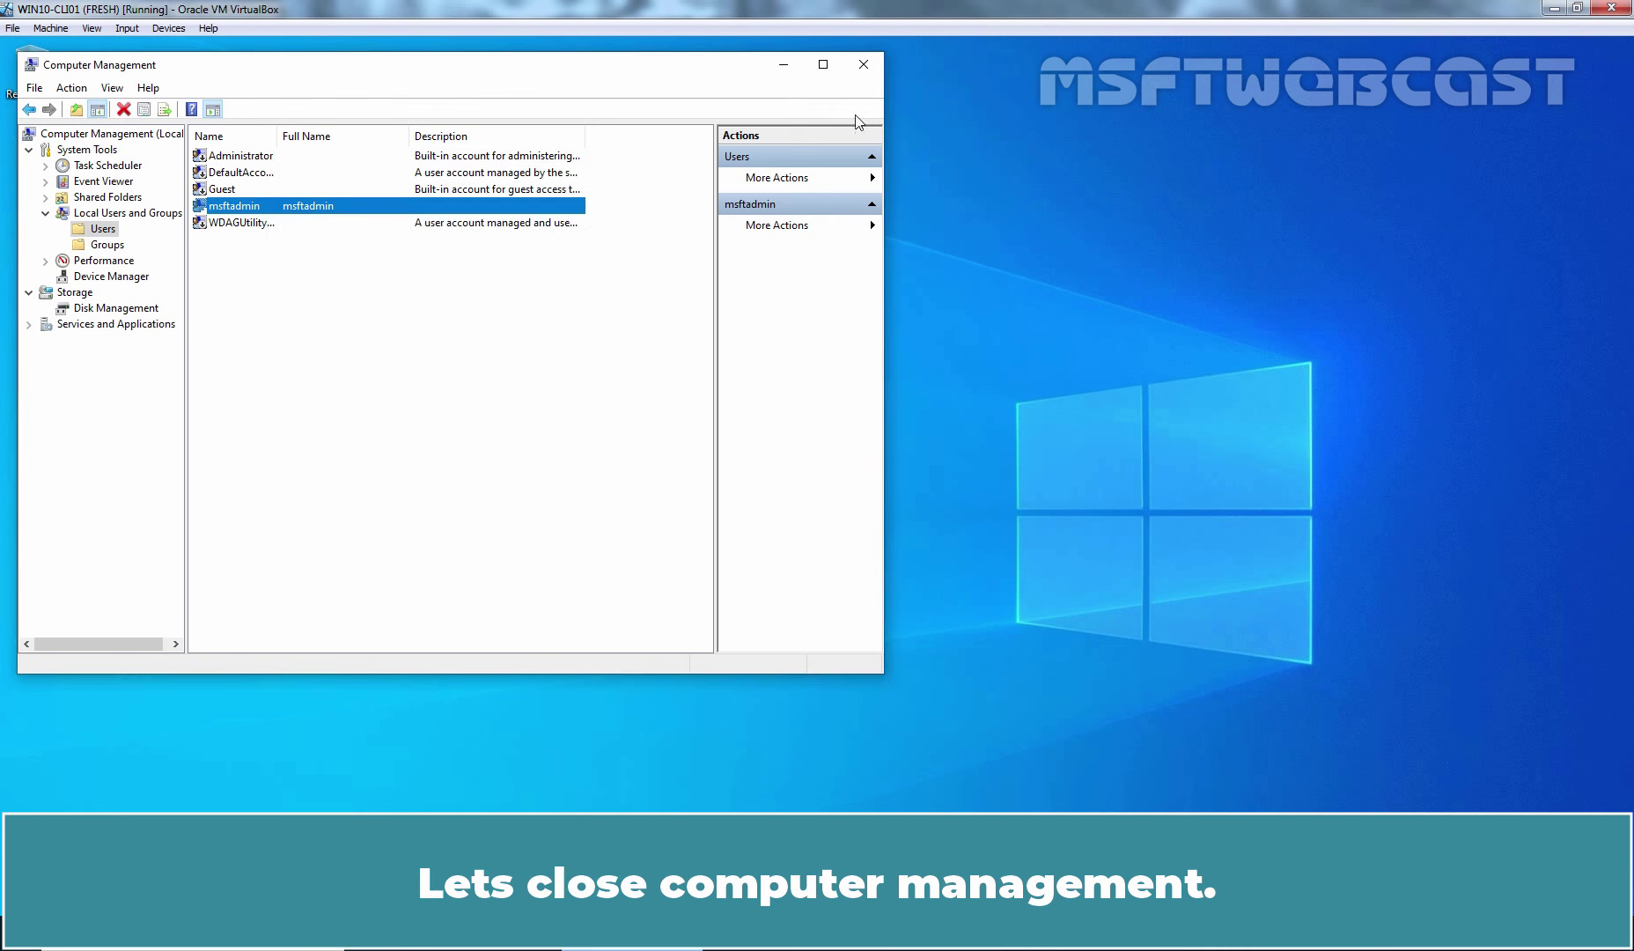
- Run gpupdate /force in Command Prompt to refresh the client's Group Policy
click(872, 69)
key(super+r)
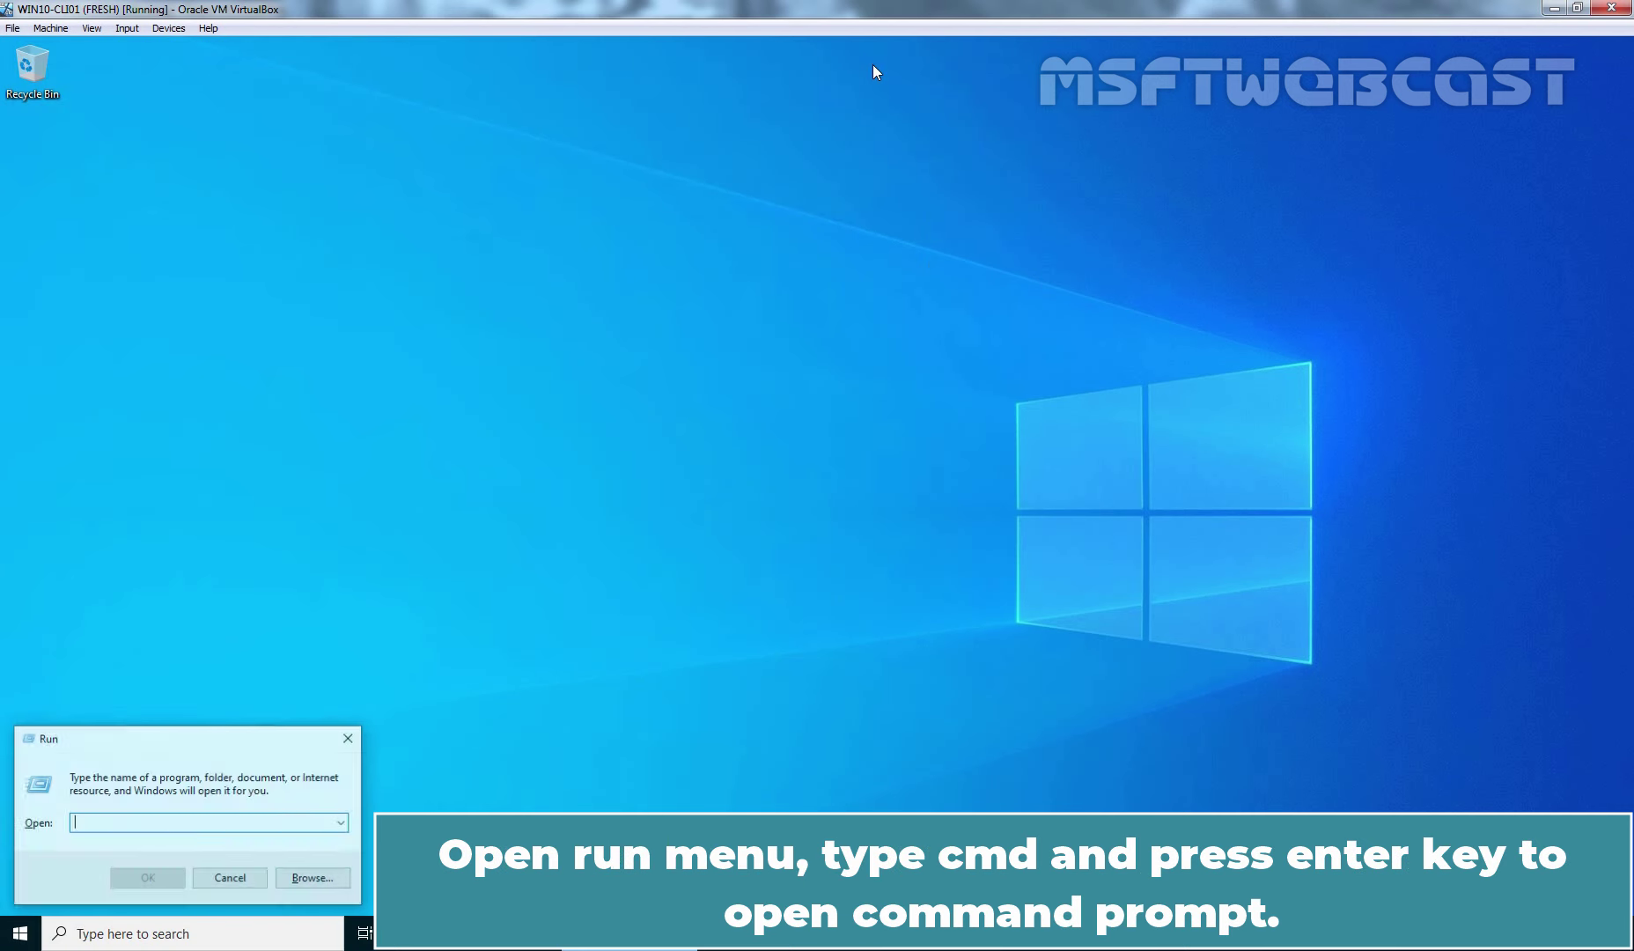
text(cmd)
key(Return)
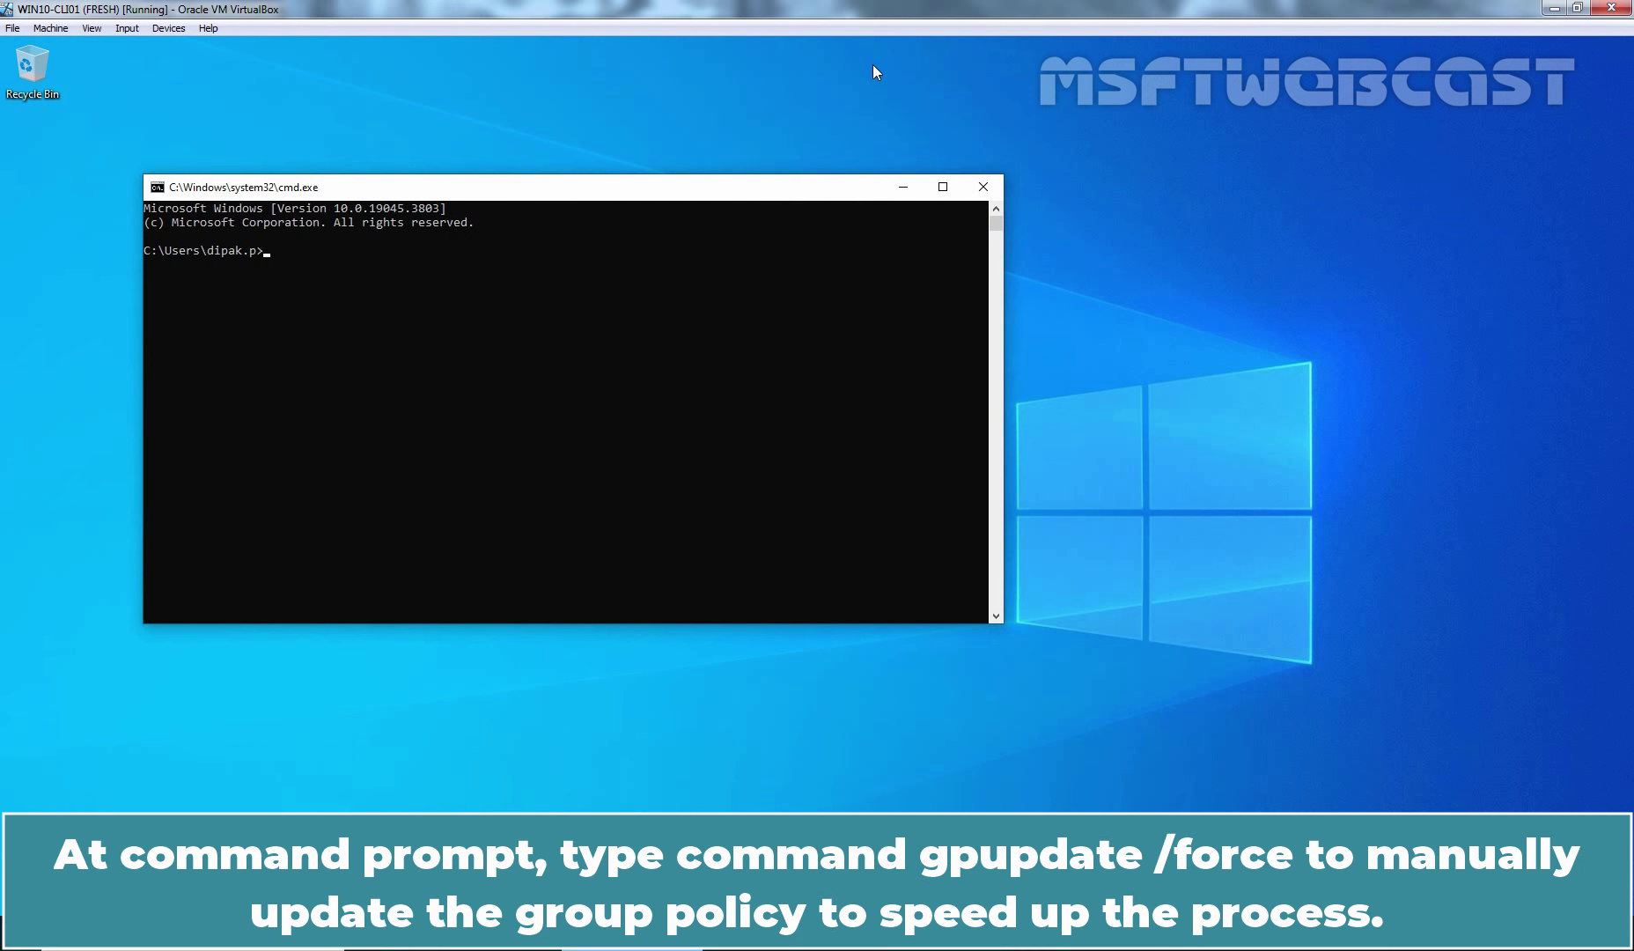
text(gpupdate /force)
key(Return)
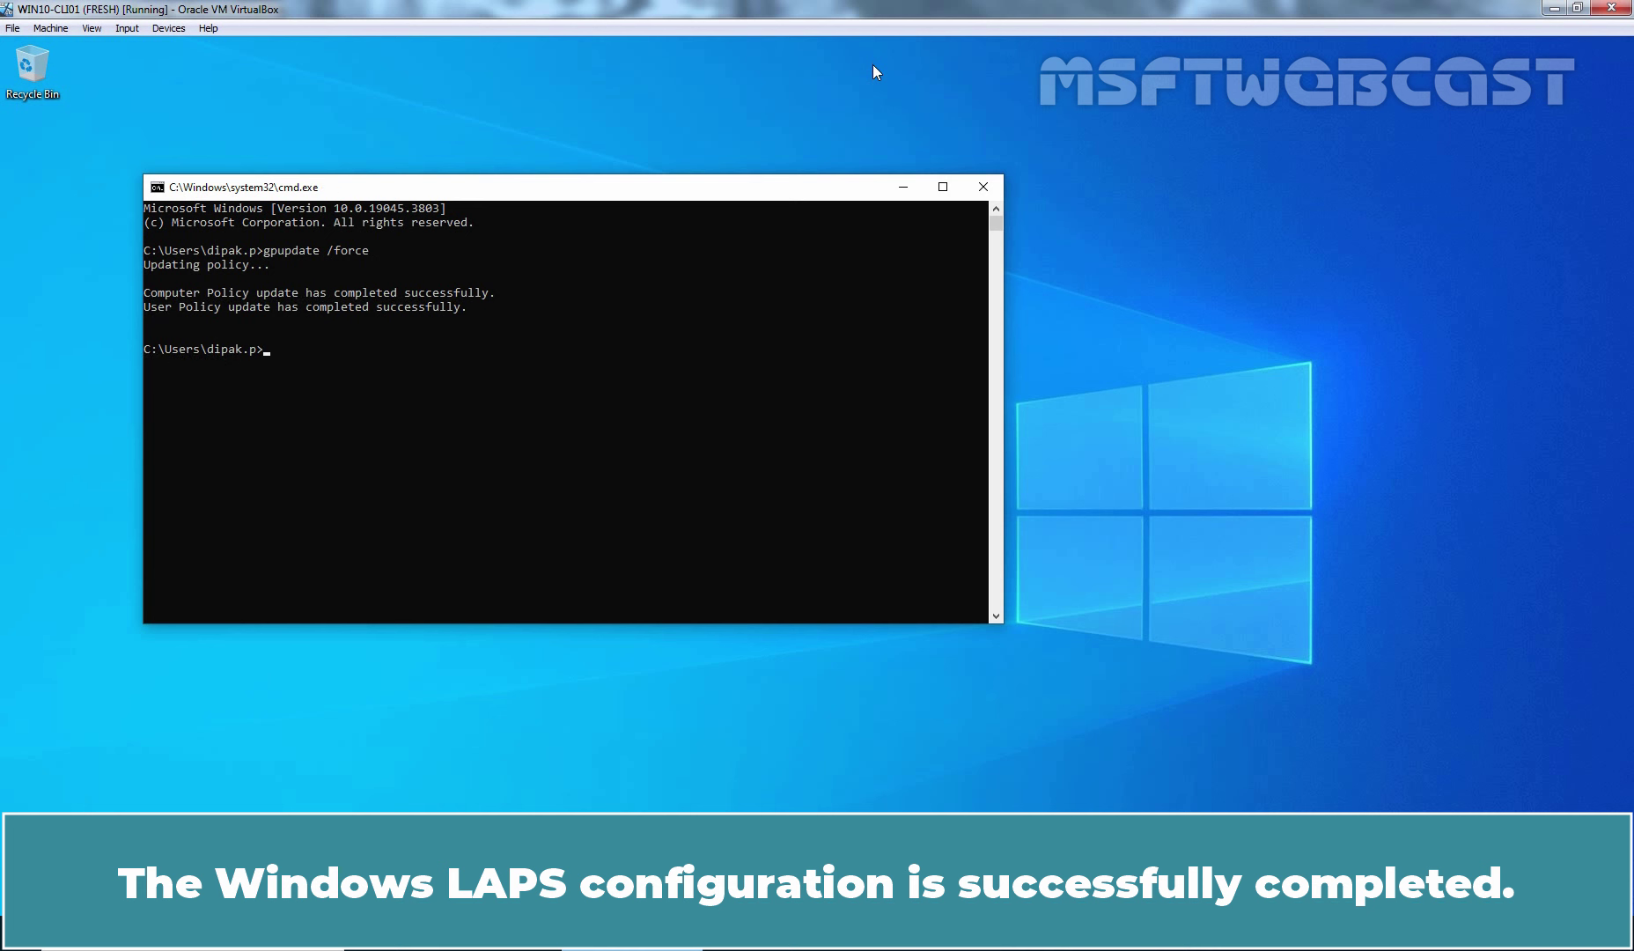
click(980, 195)
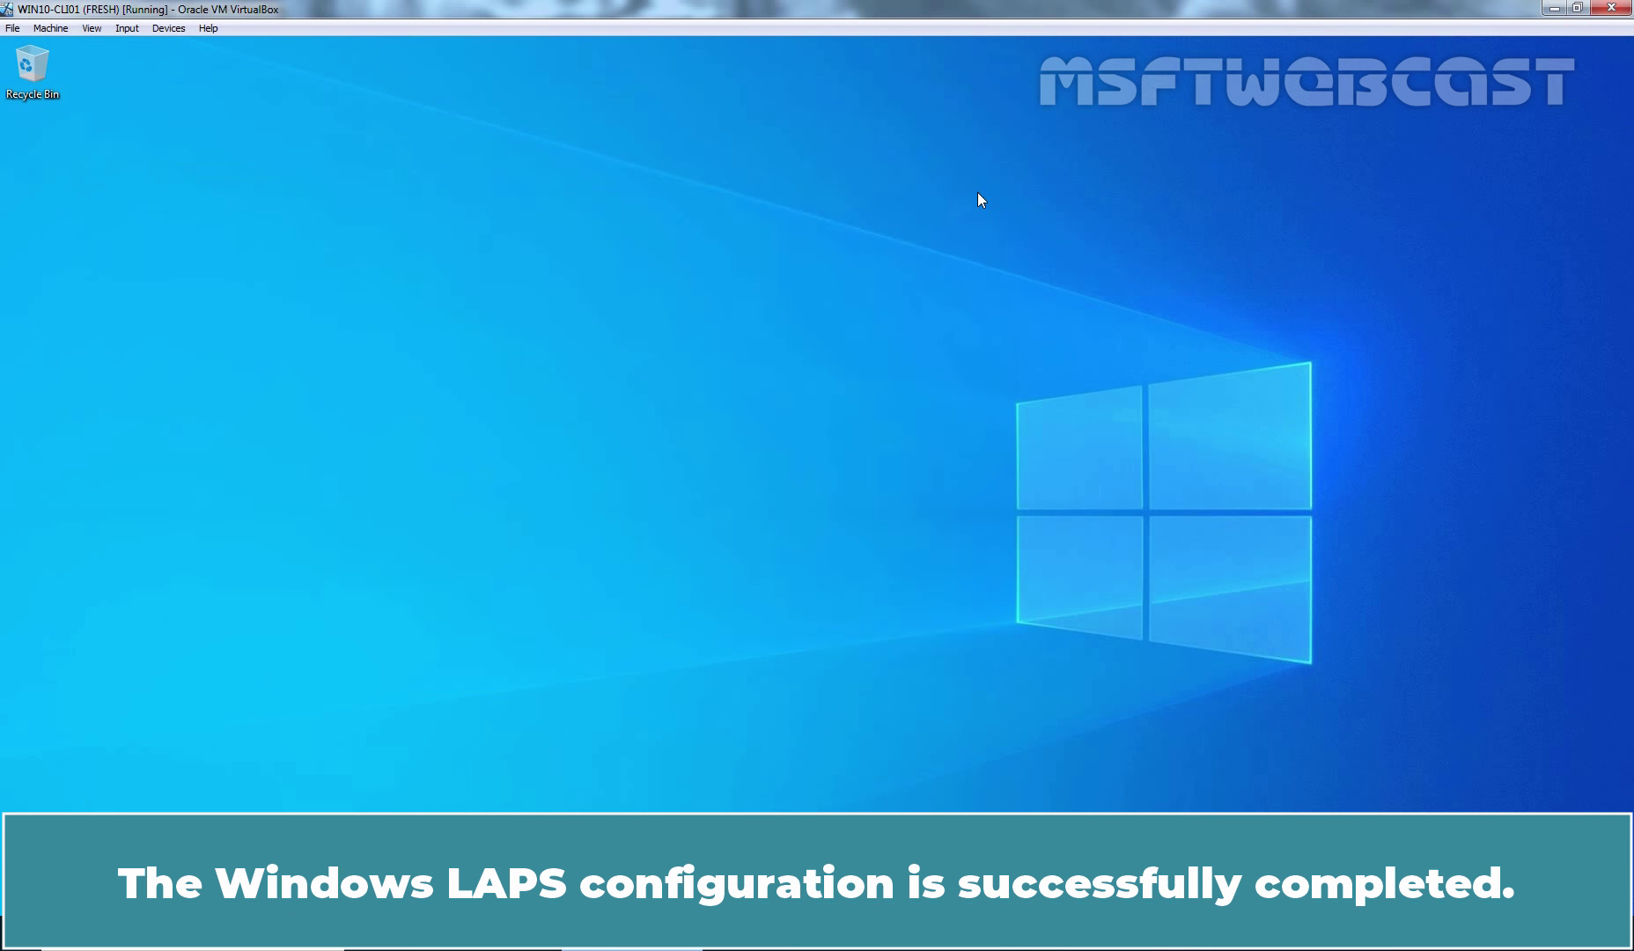
- Restart the Windows 10 client from the shut-down dialog
key(alt+F4)
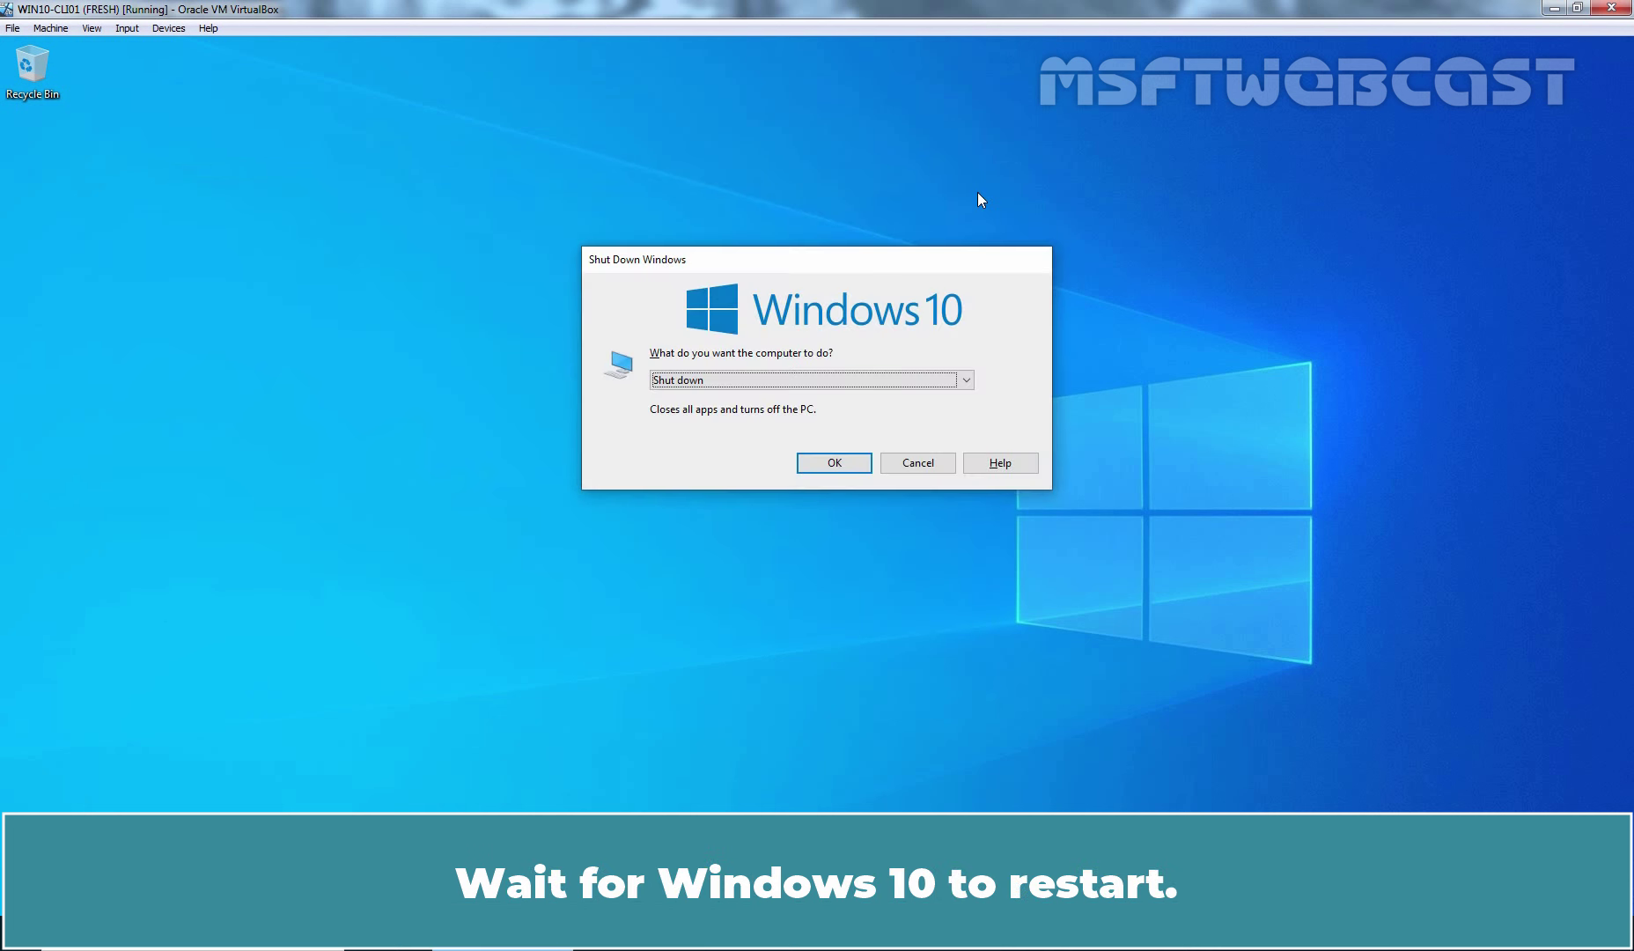
key(Down)
key(Return)
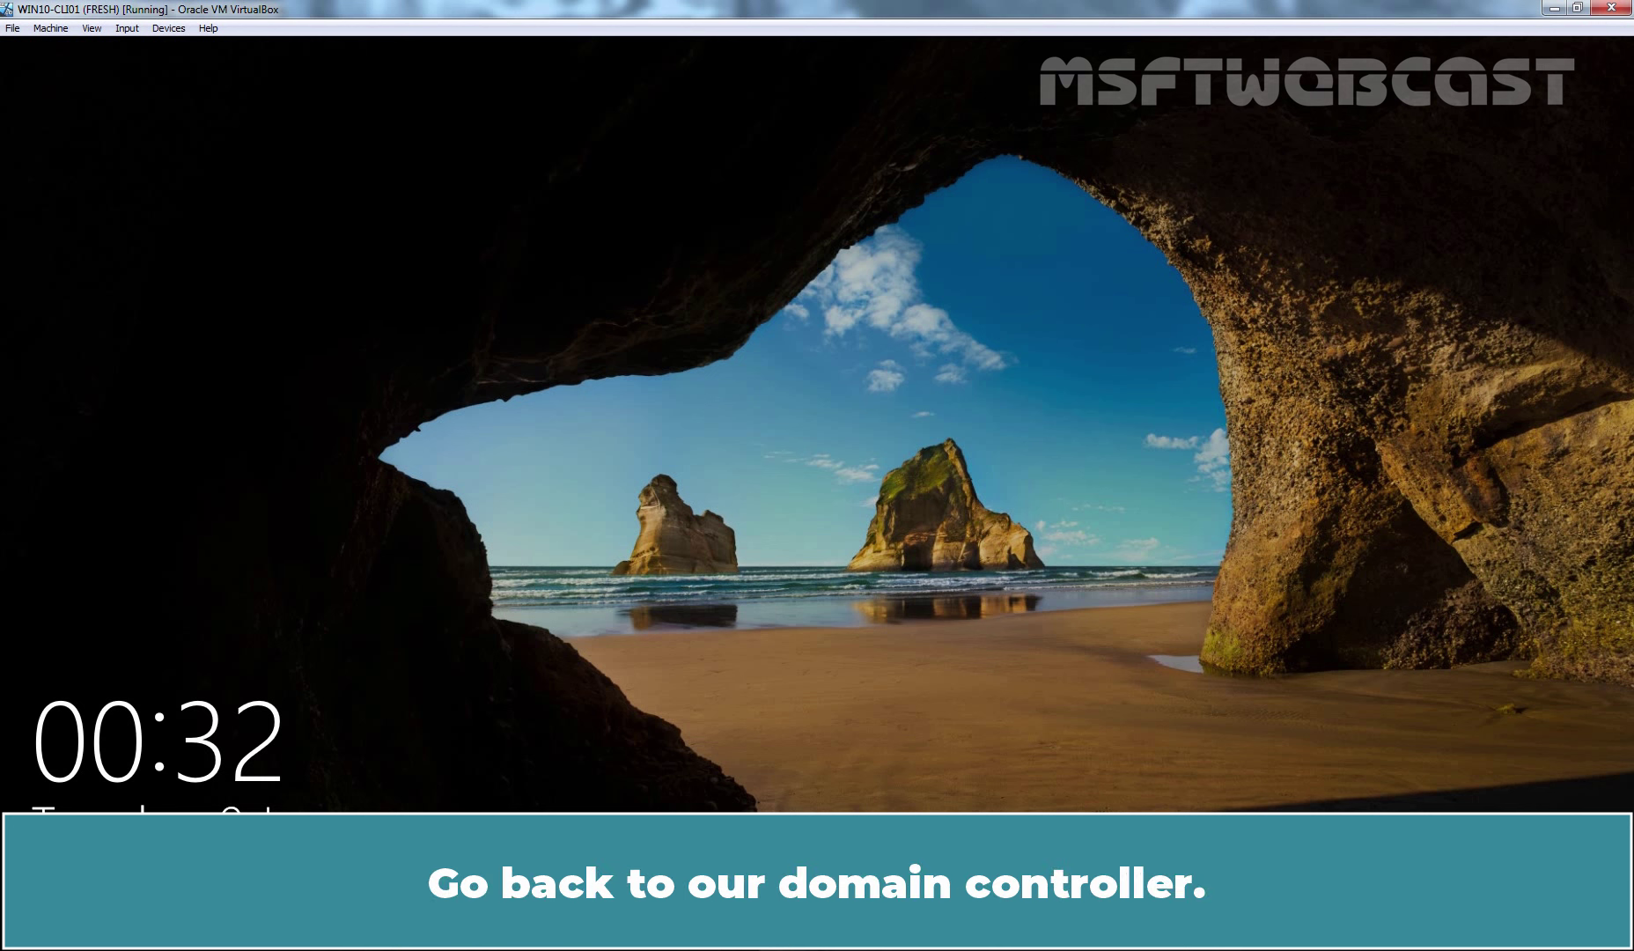
- Show WIN10-CLI01's LAPS password in its ADUC properties, expiring February 8, 2024 2:01 PM
key(alt+Tab)
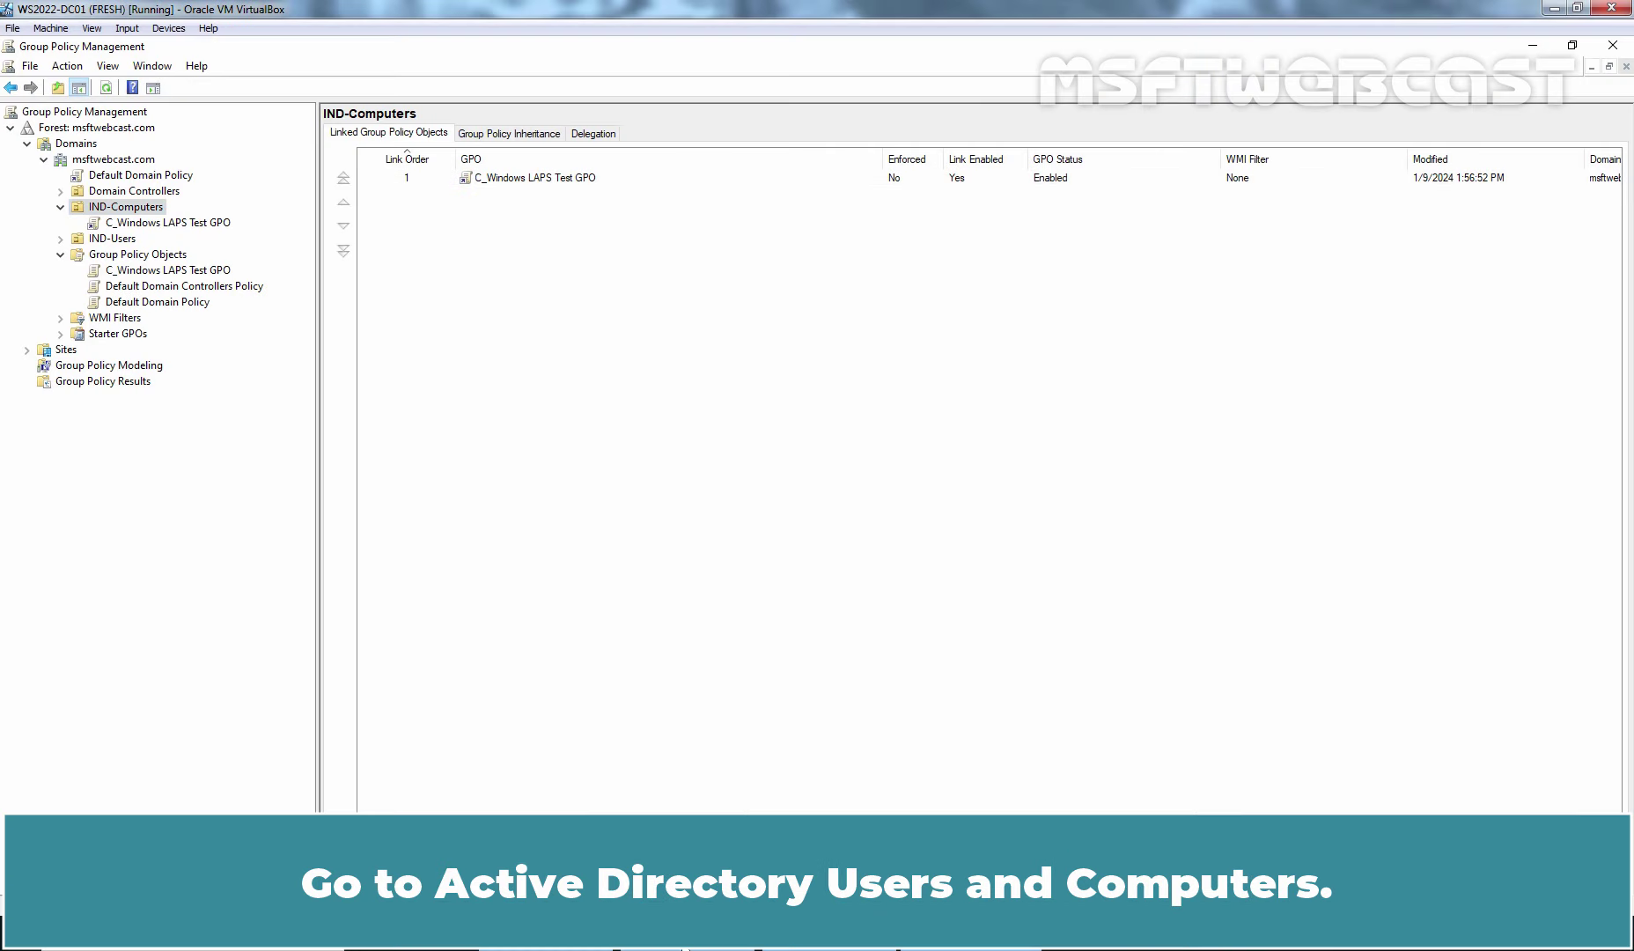
click(687, 948)
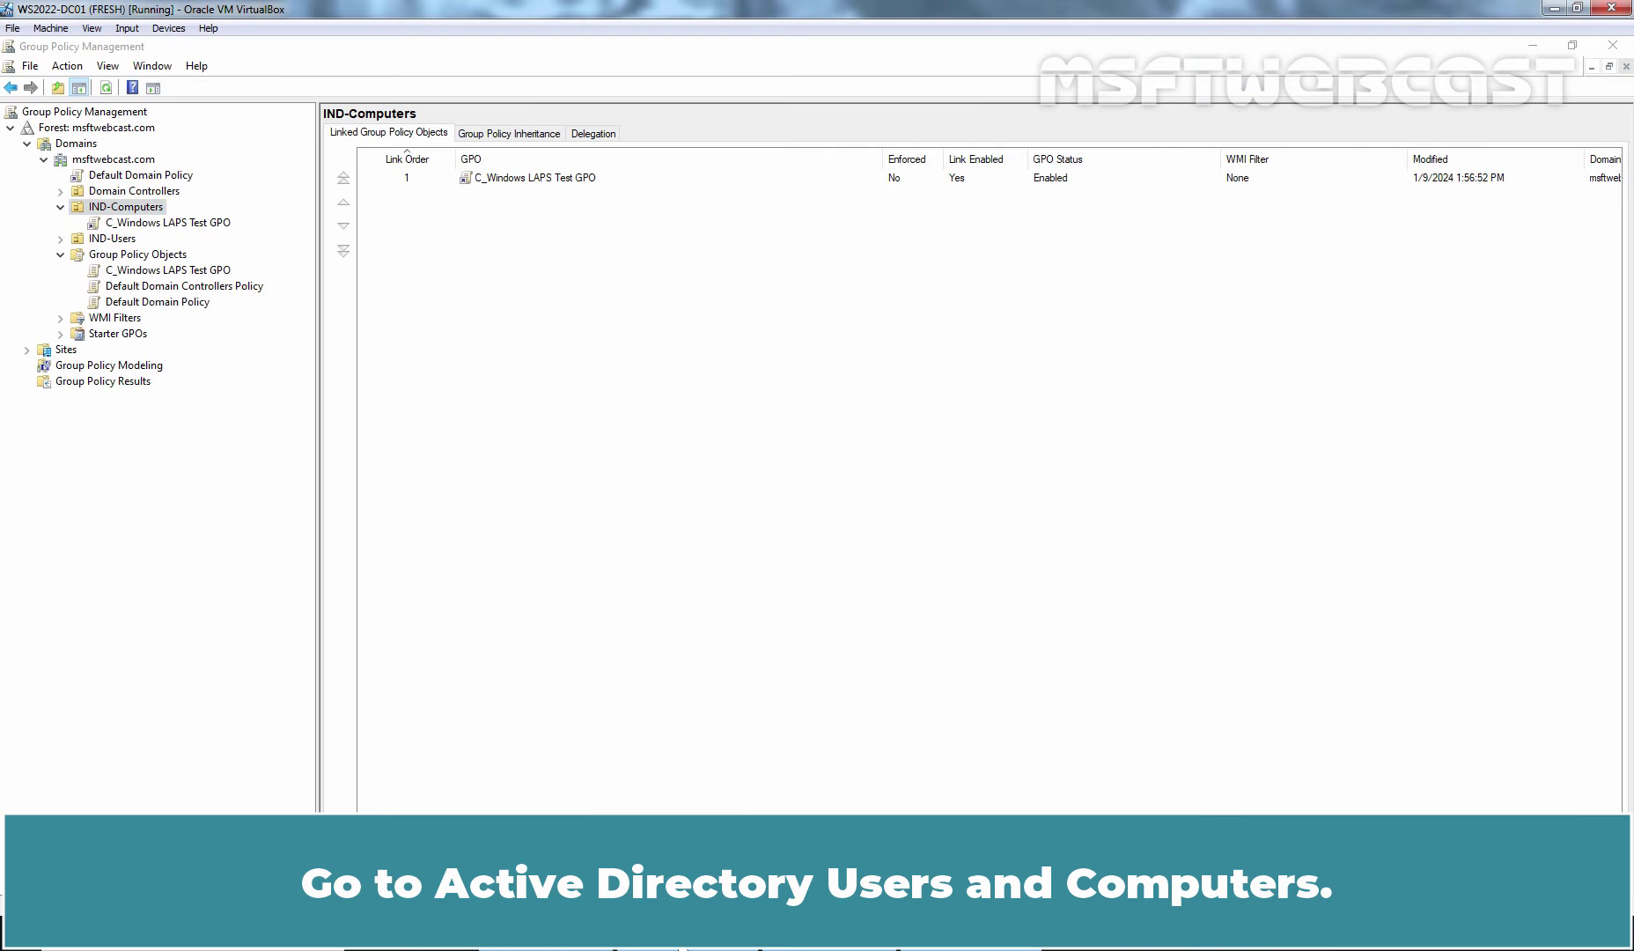
click(1170, 366)
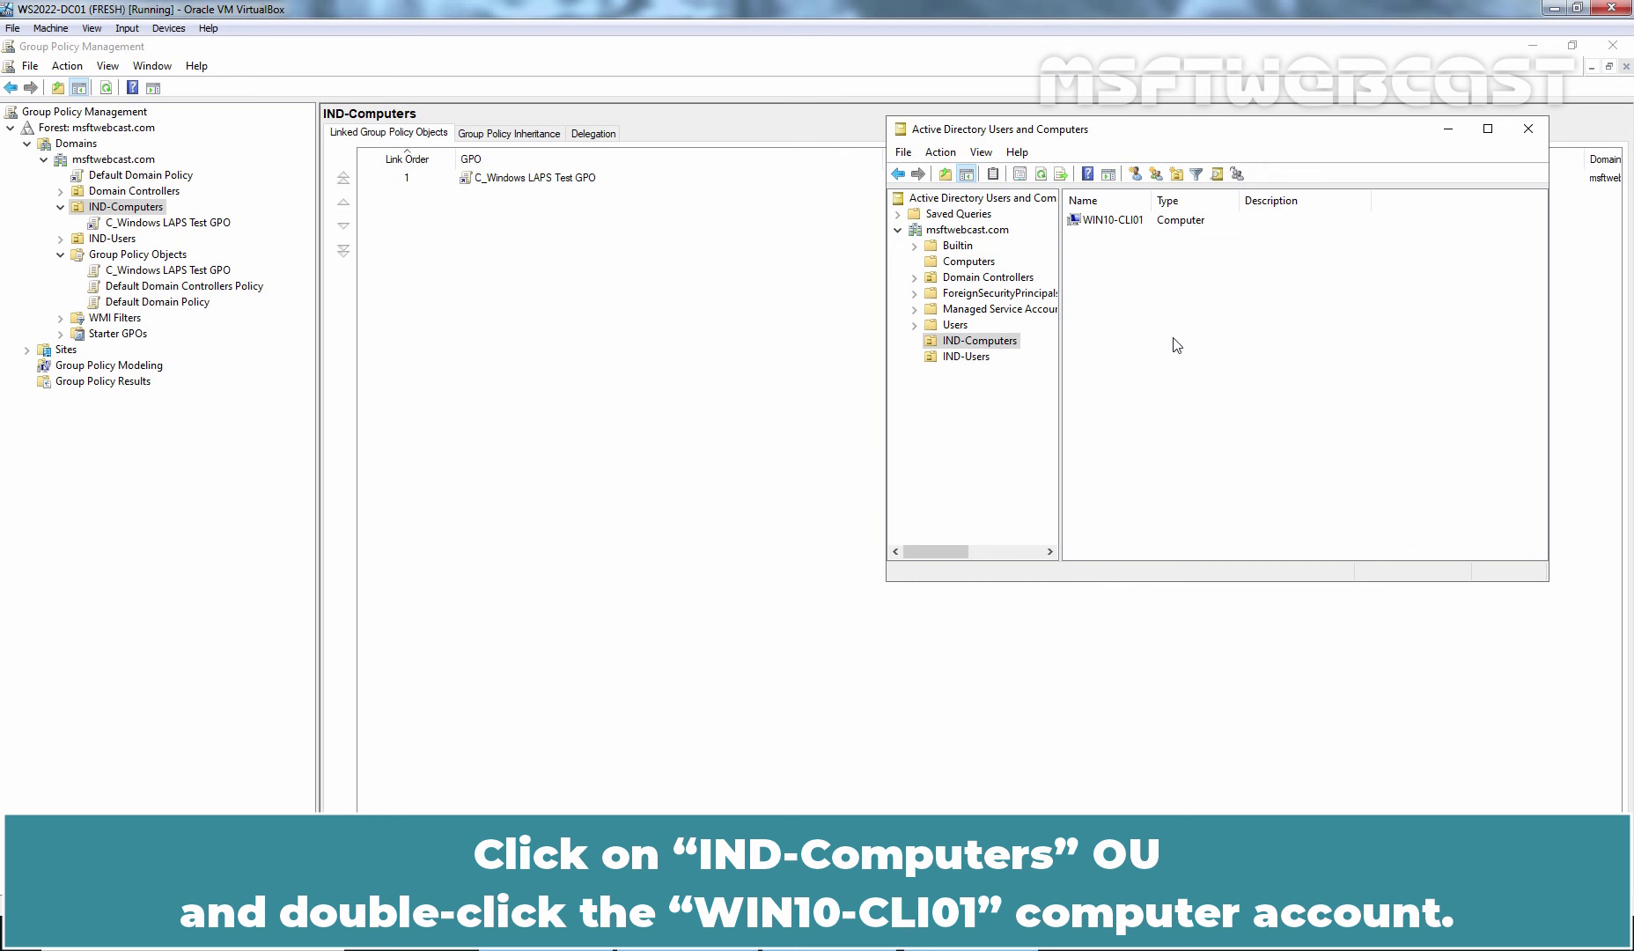
double_click(1112, 220)
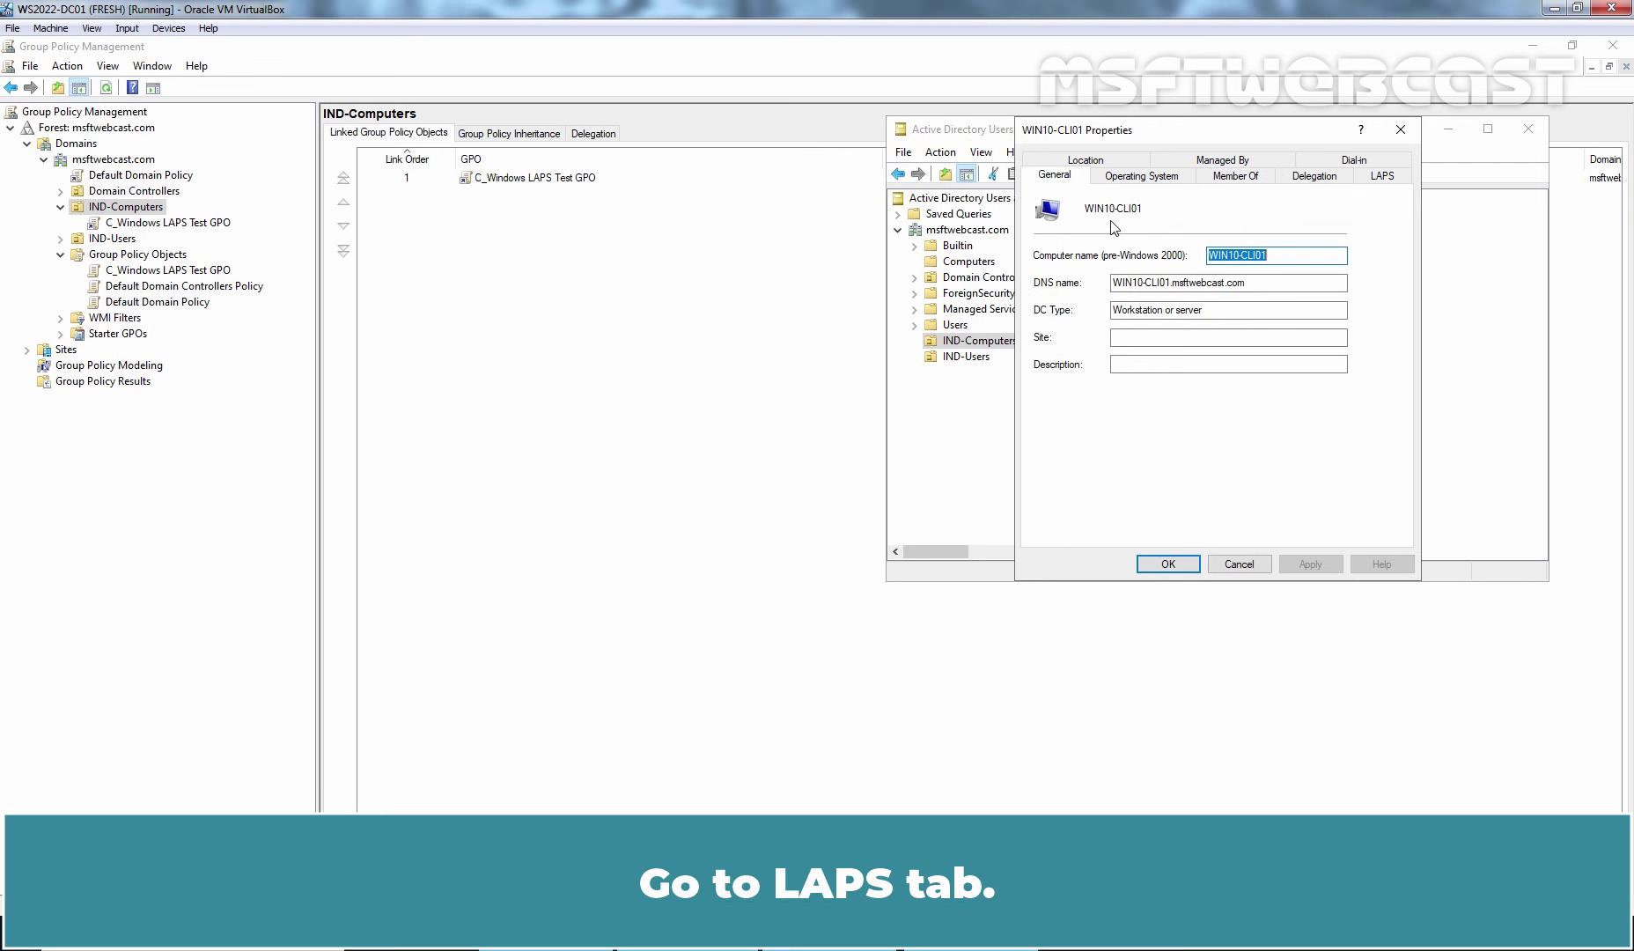
click(1382, 176)
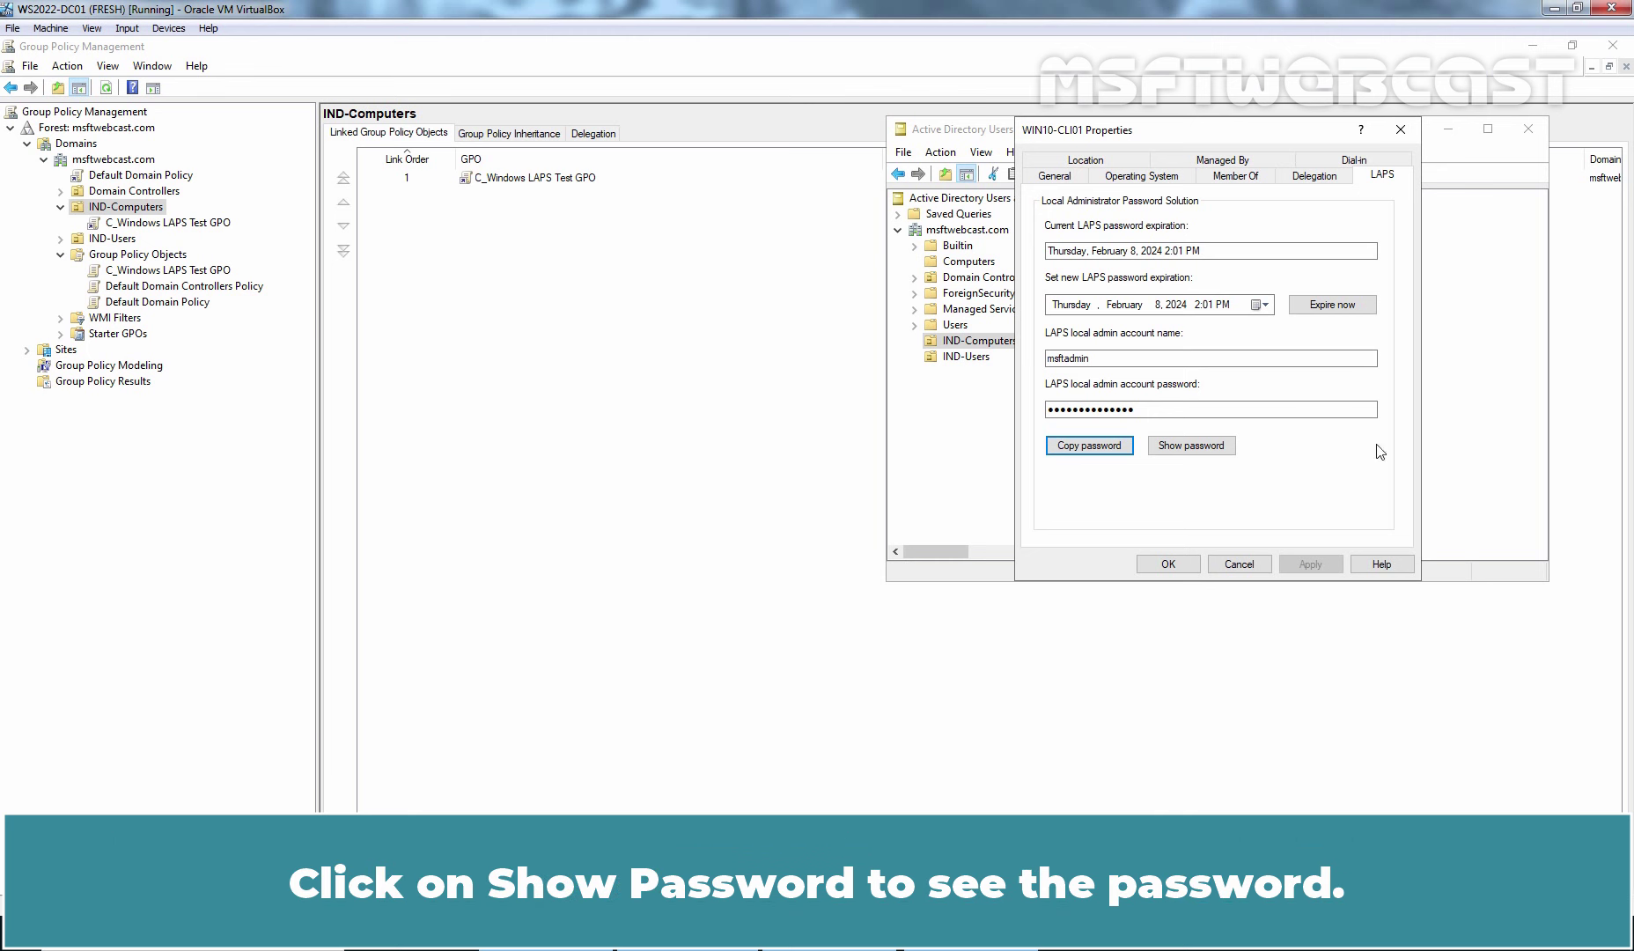
click(1191, 447)
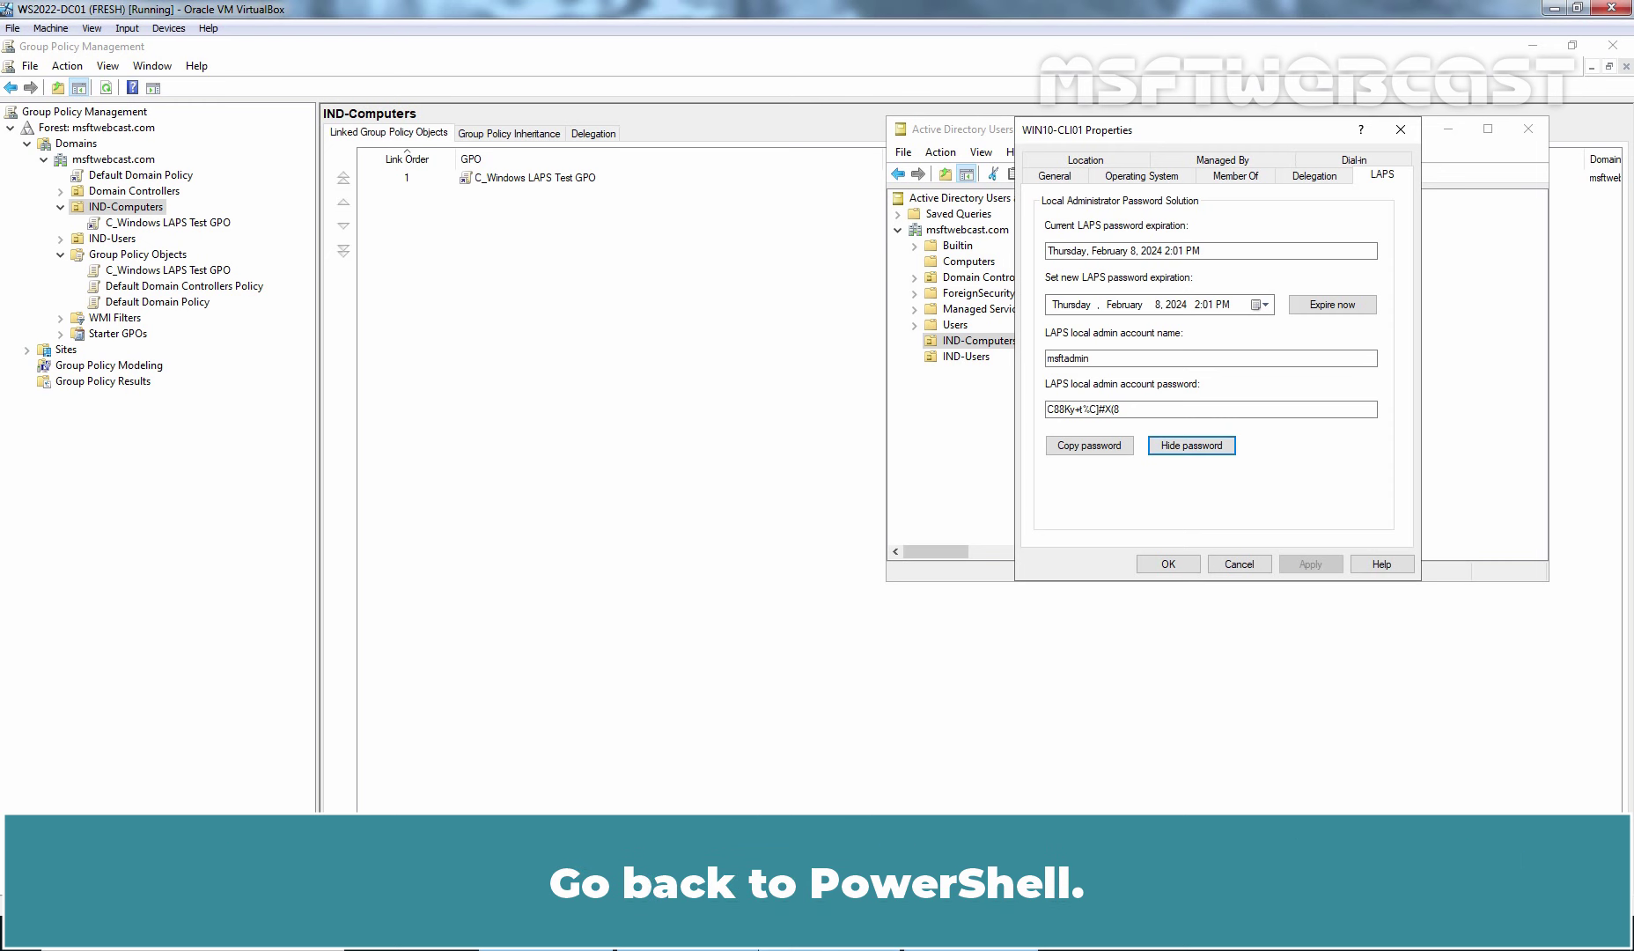
- Clear PowerShell and run Get-LapsADPassword -Identity WIN10-CLI01 -AsPlainText
key(alt+Tab)
text(cls)
key(Return)
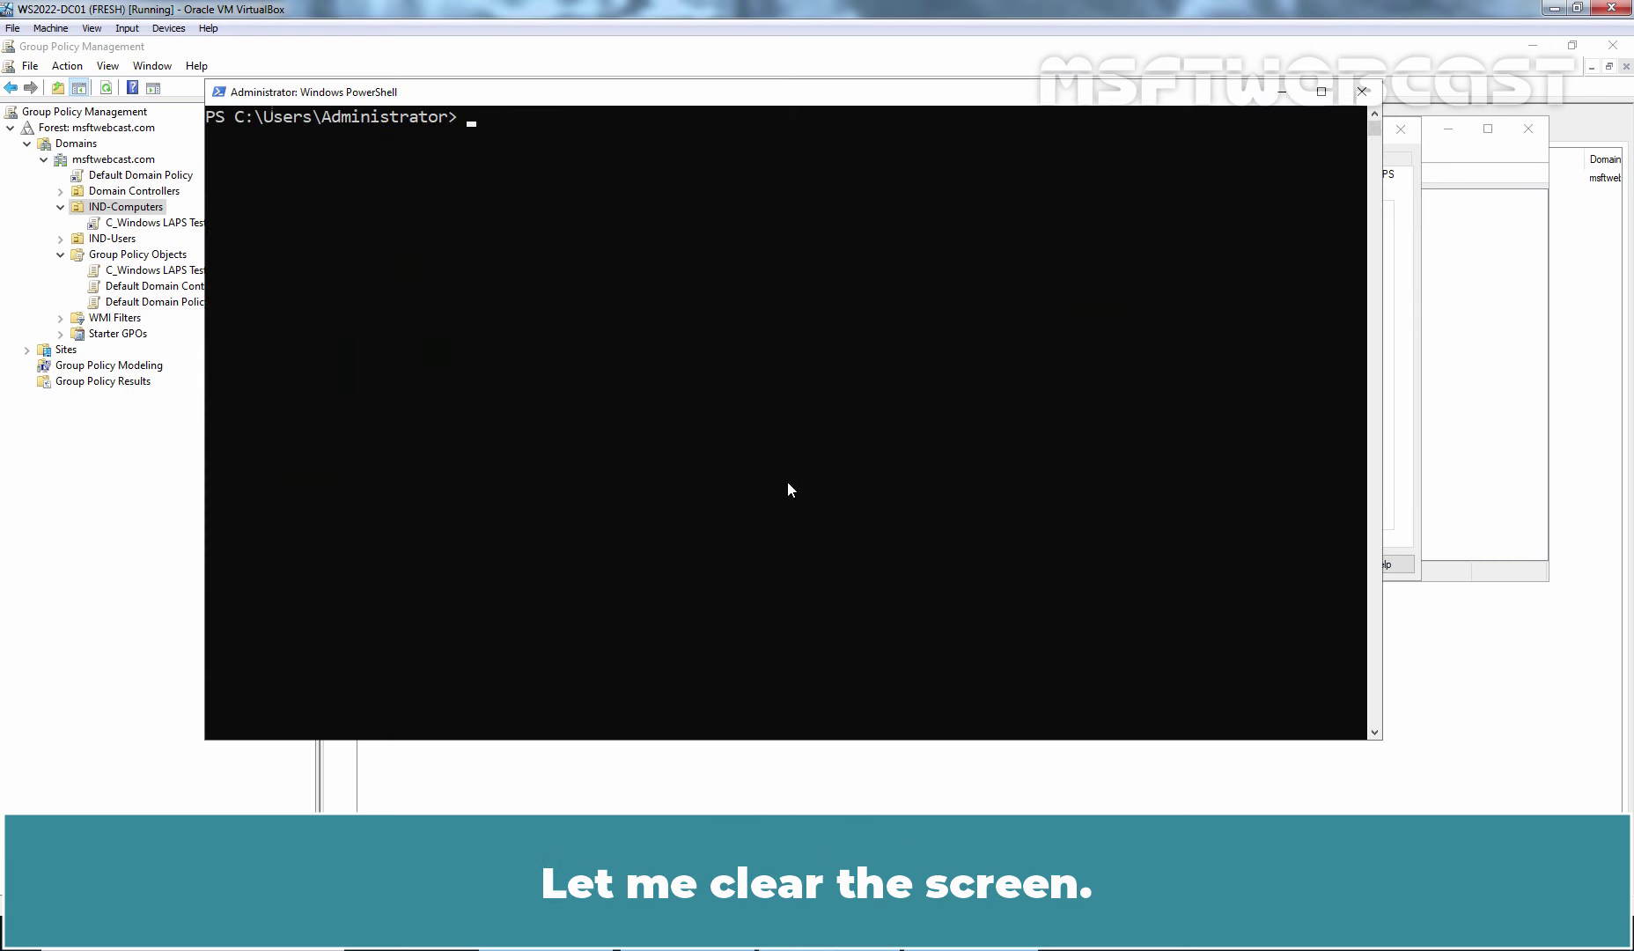
text(get-l)
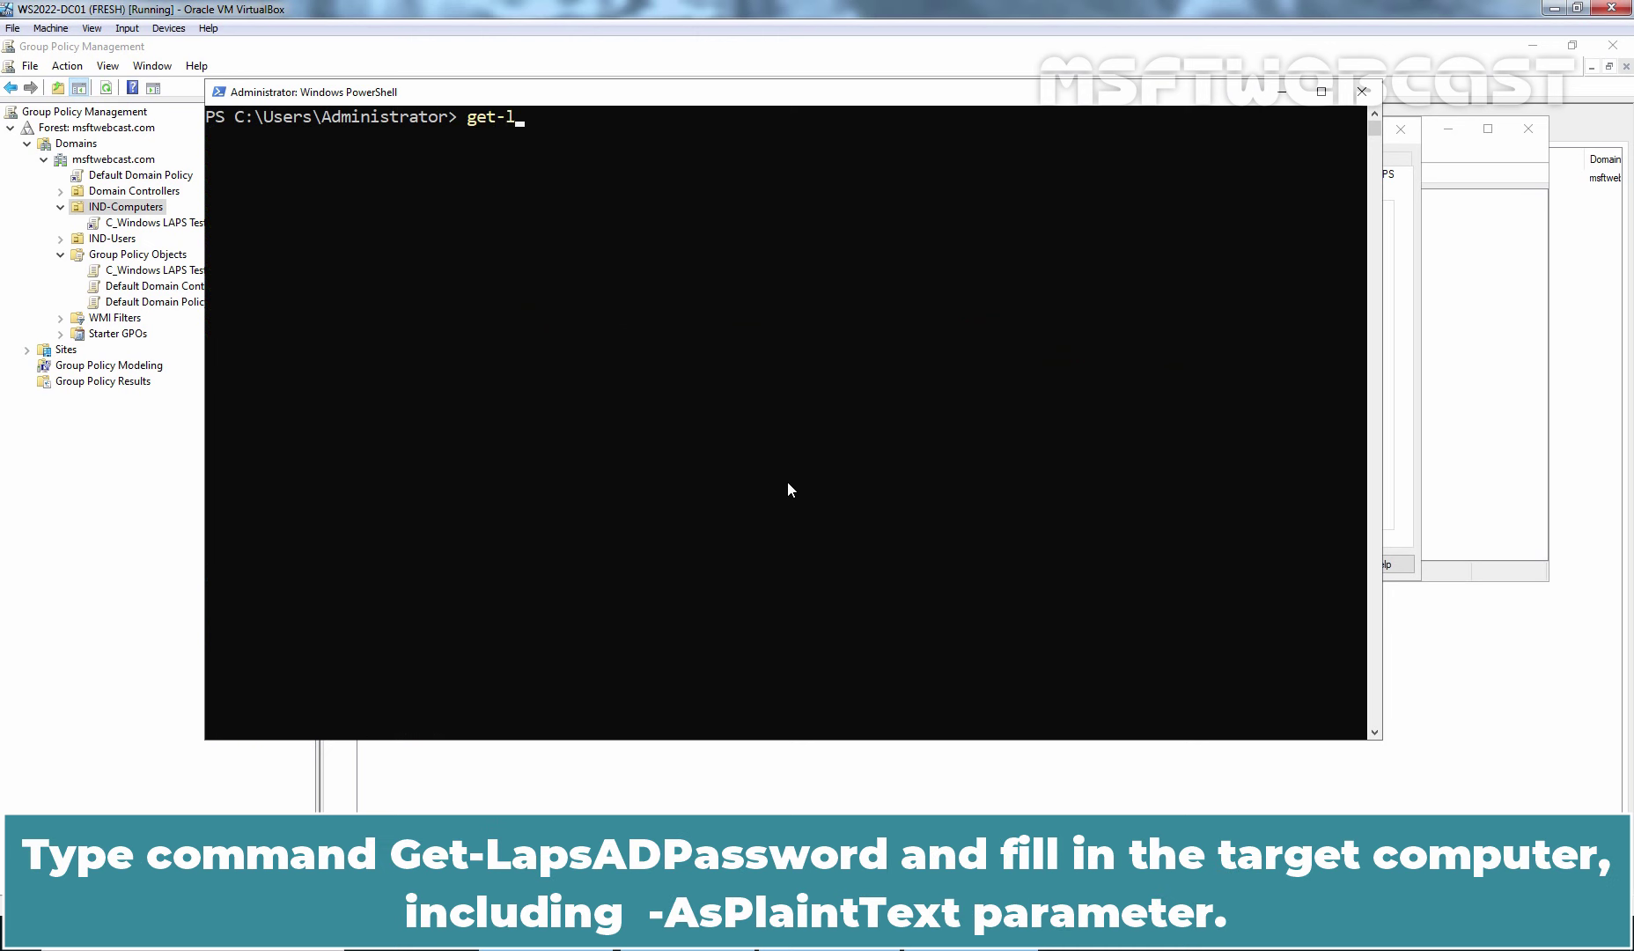
text(apsadp)
key(Tab)
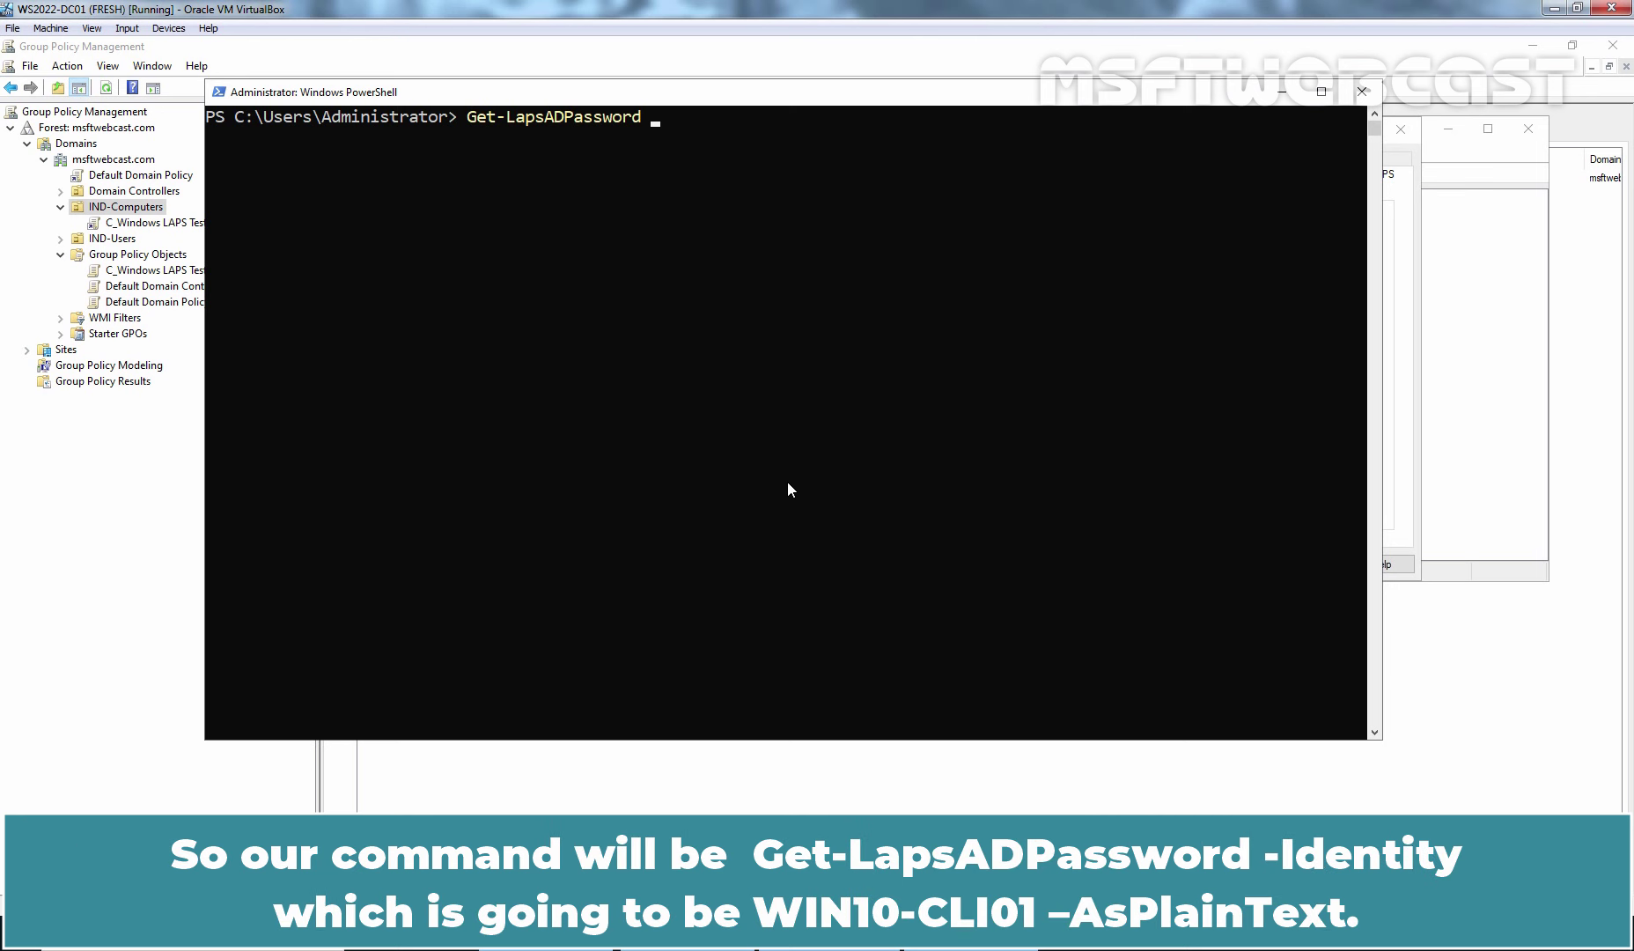
text(-Identity WIN10-CLI01 )
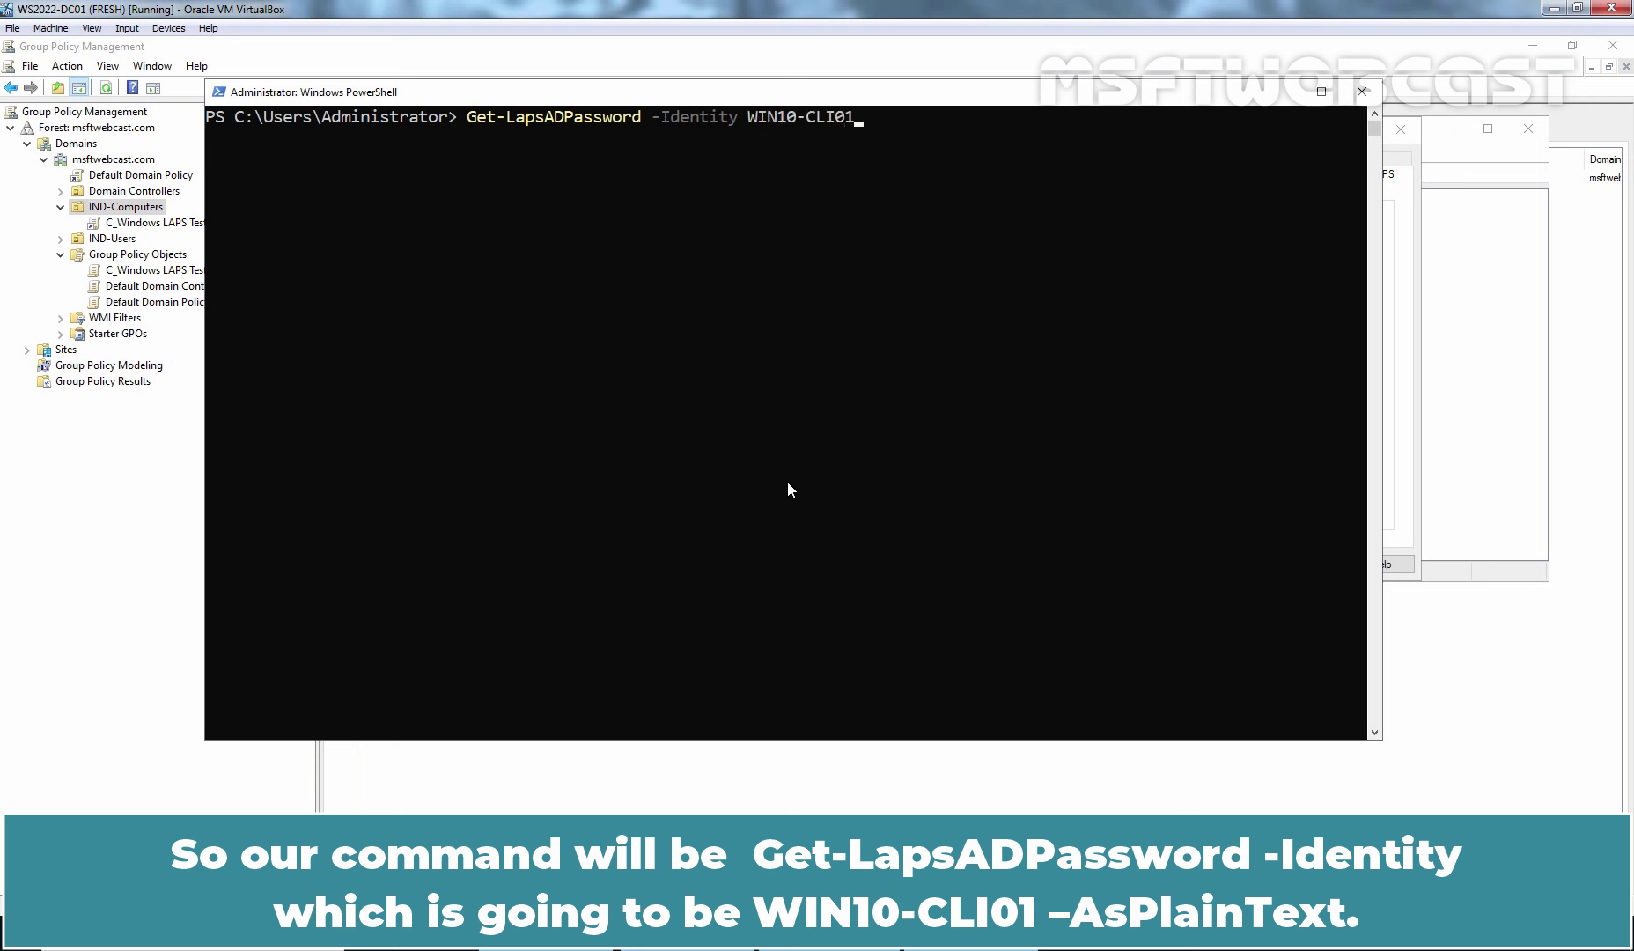
text(-AsPlainText)
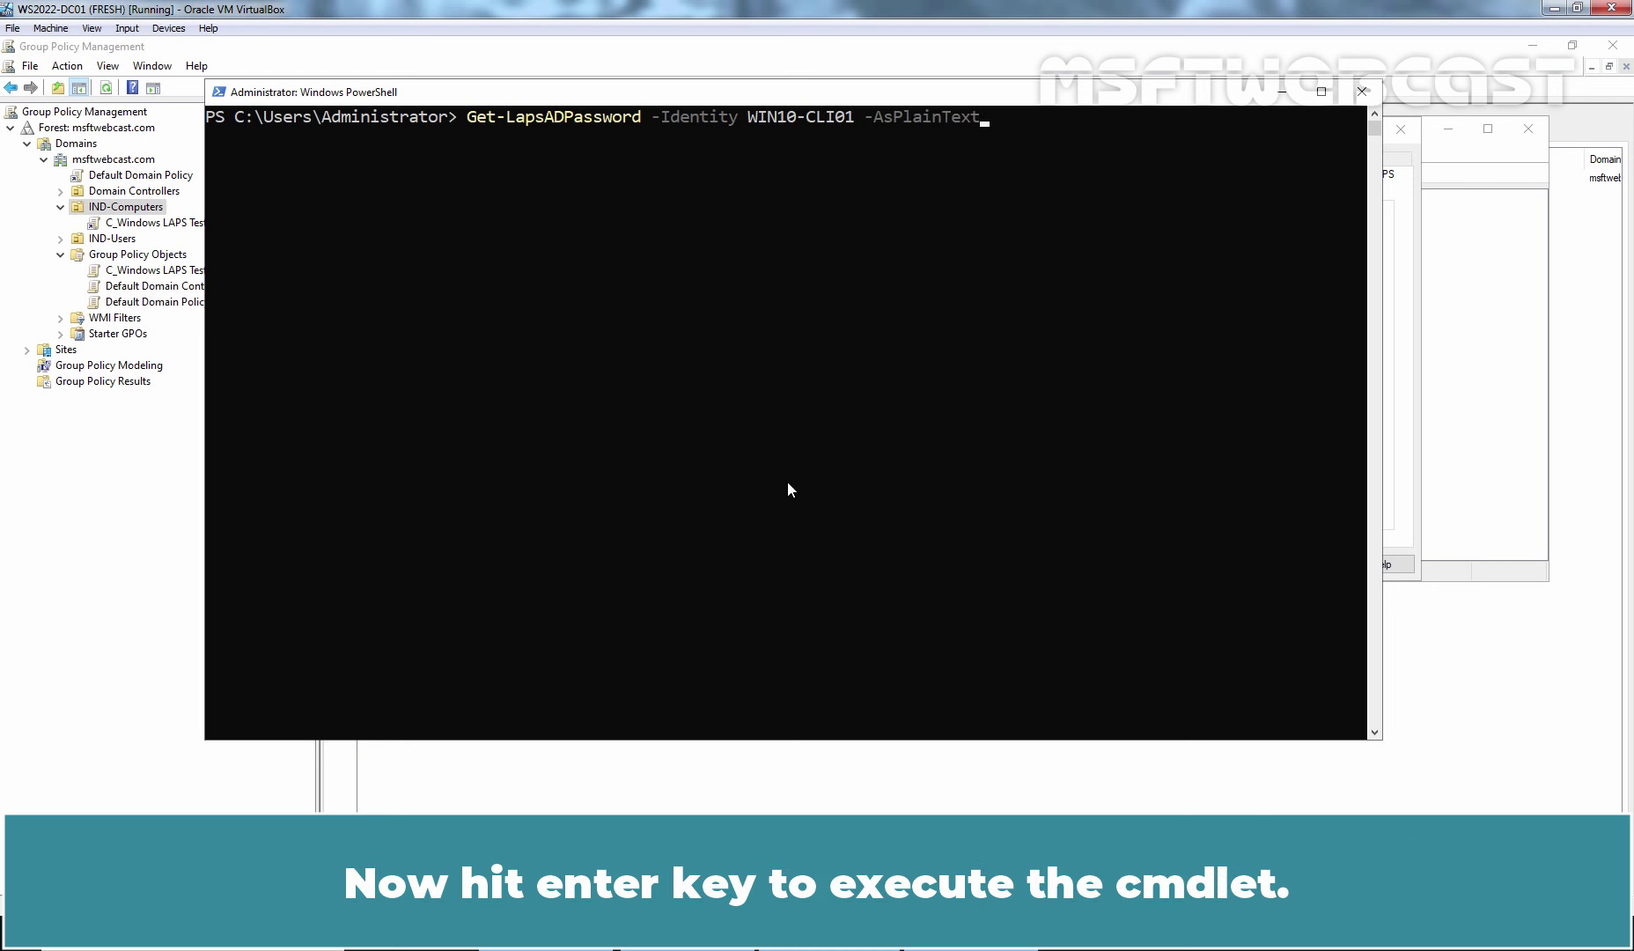
key(Return)
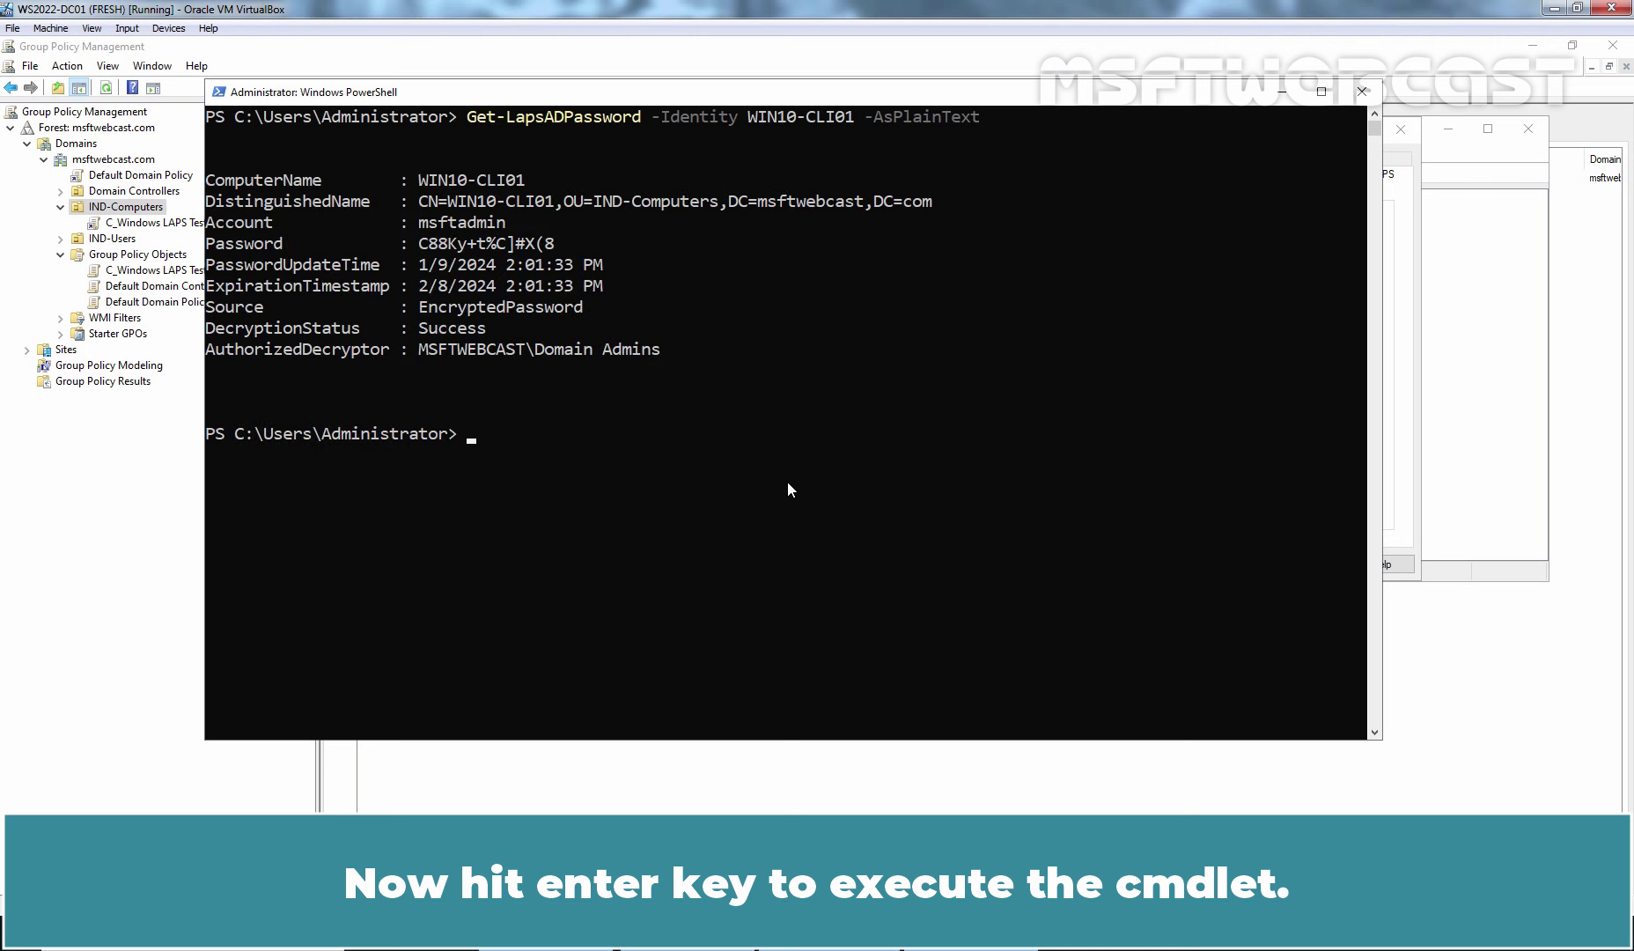